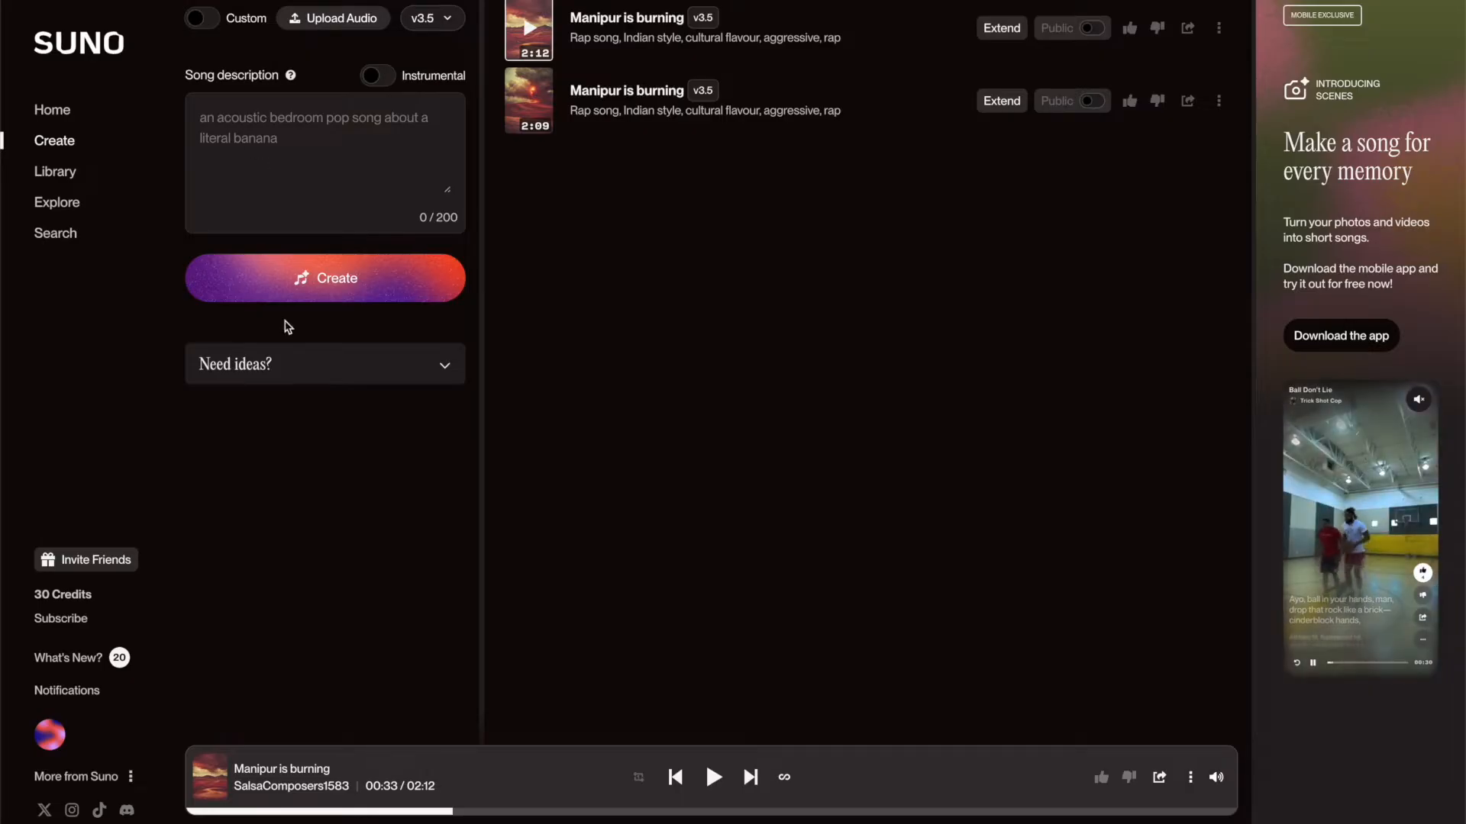
- Examine the lyrics, style, persona and title fields of the custom song mode, and return to the simple description mode
left_click(208, 17)
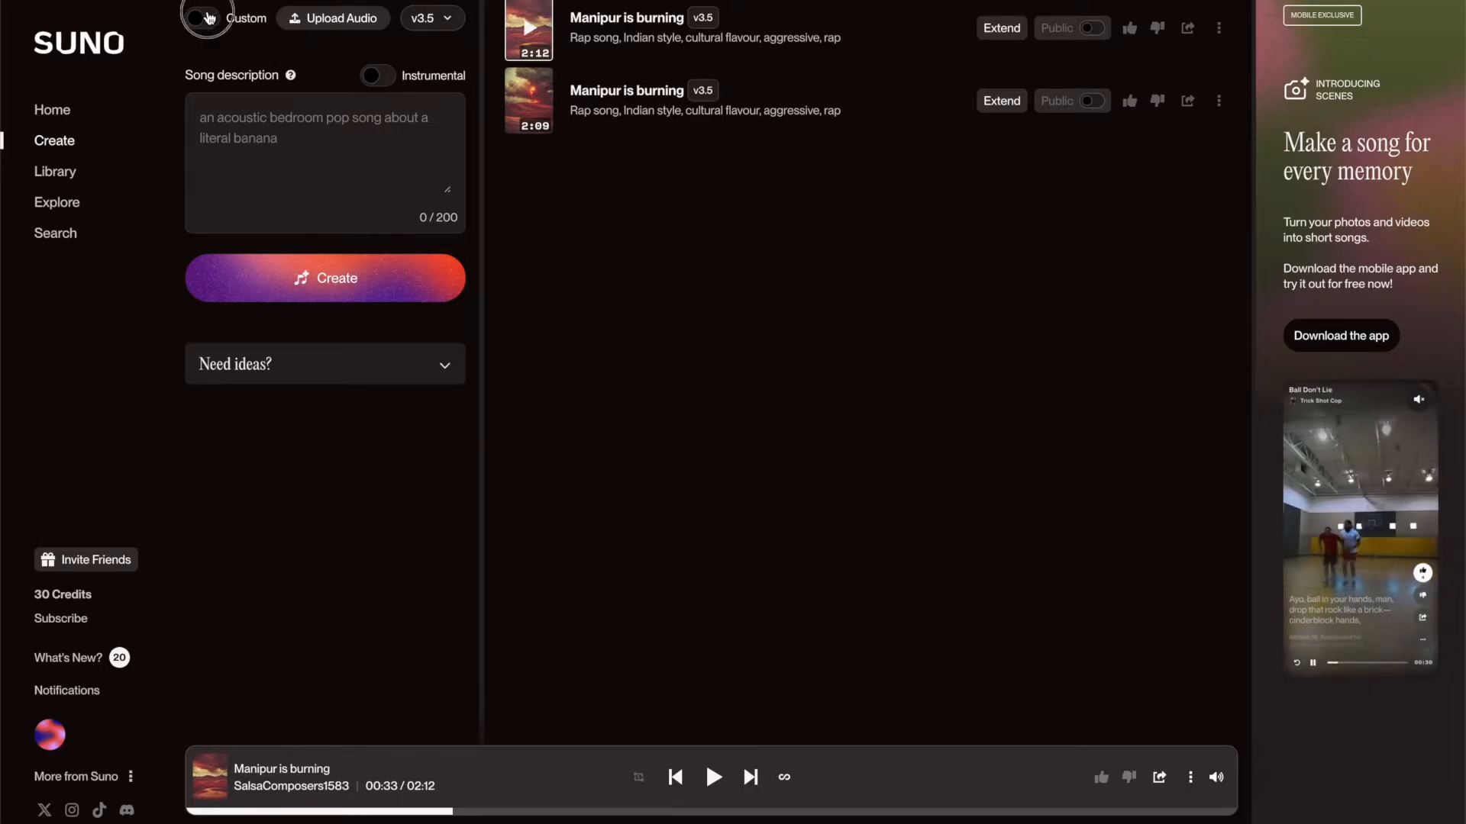
left_click(236, 121)
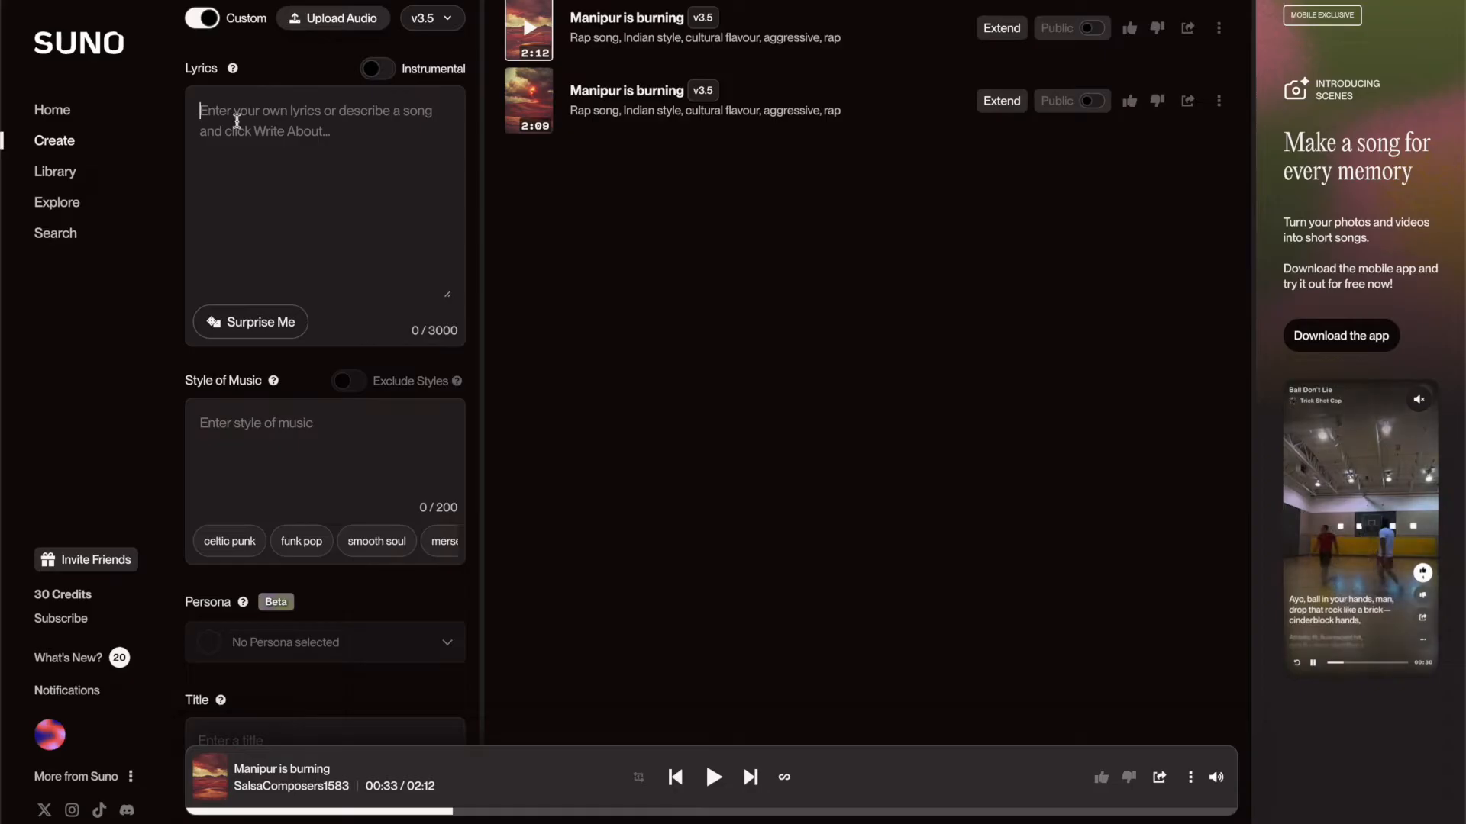
left_click(311, 422)
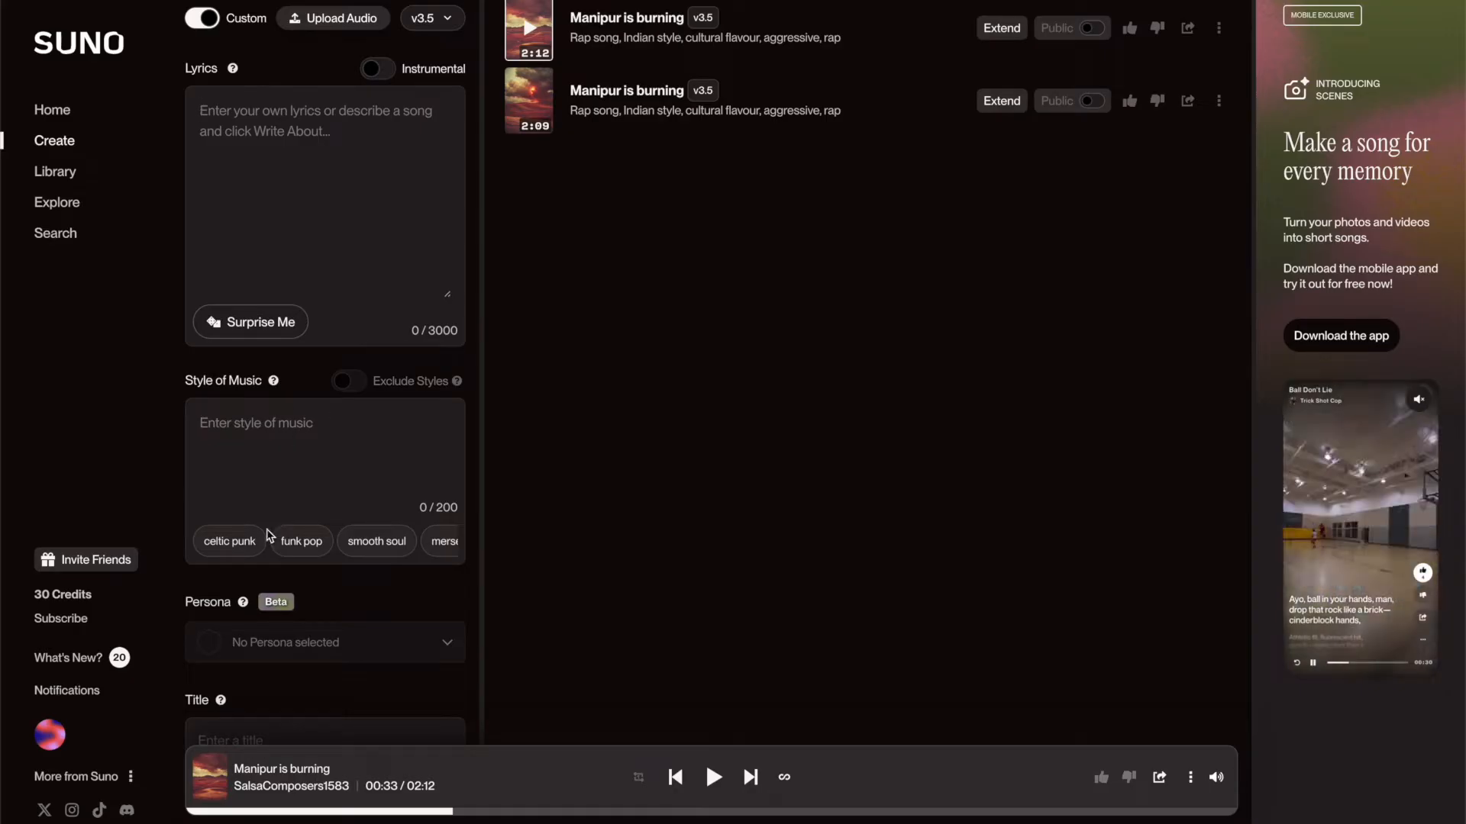
scroll(269, 534, "down", 1)
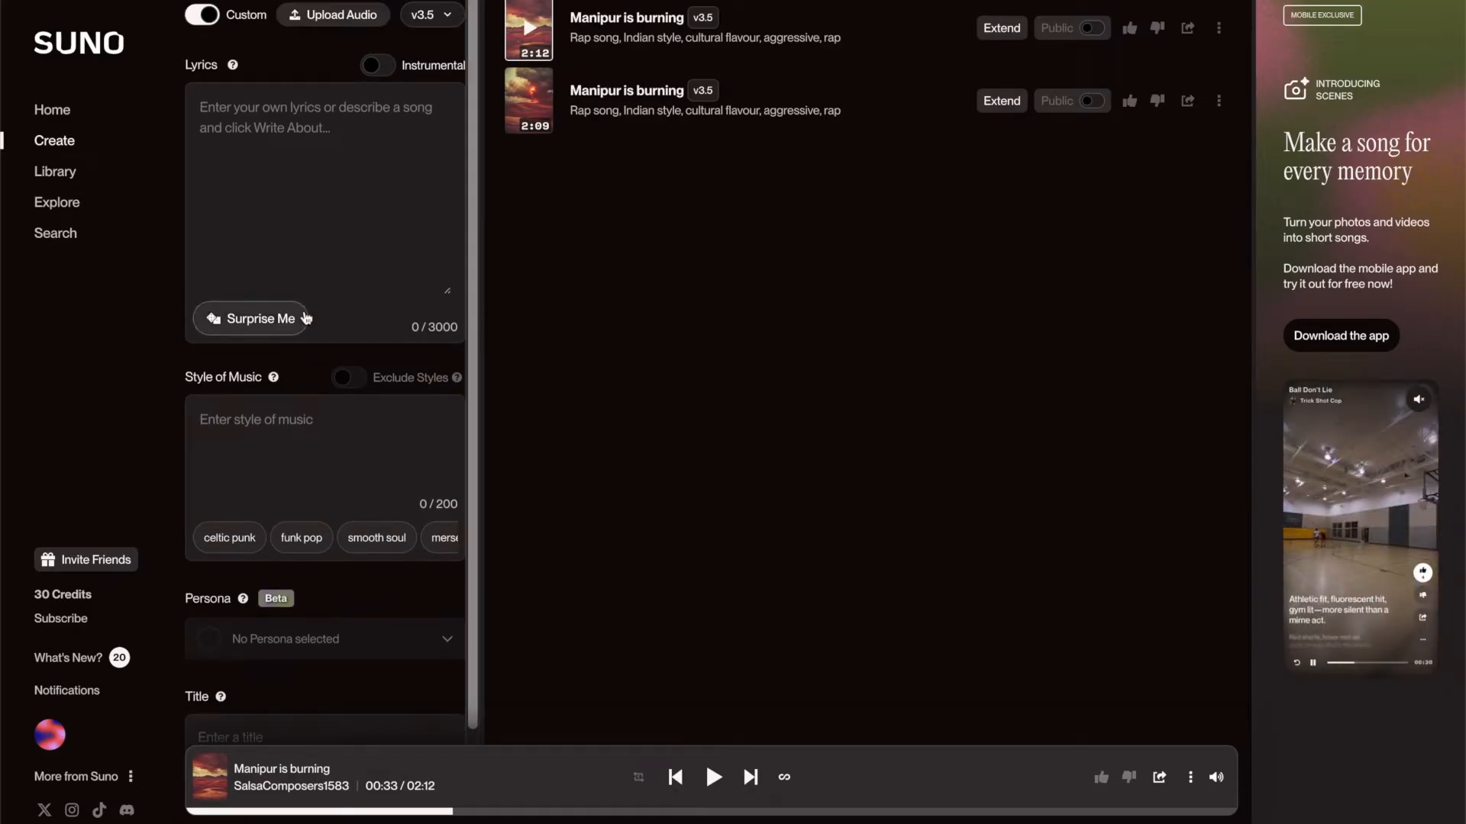
left_click(206, 16)
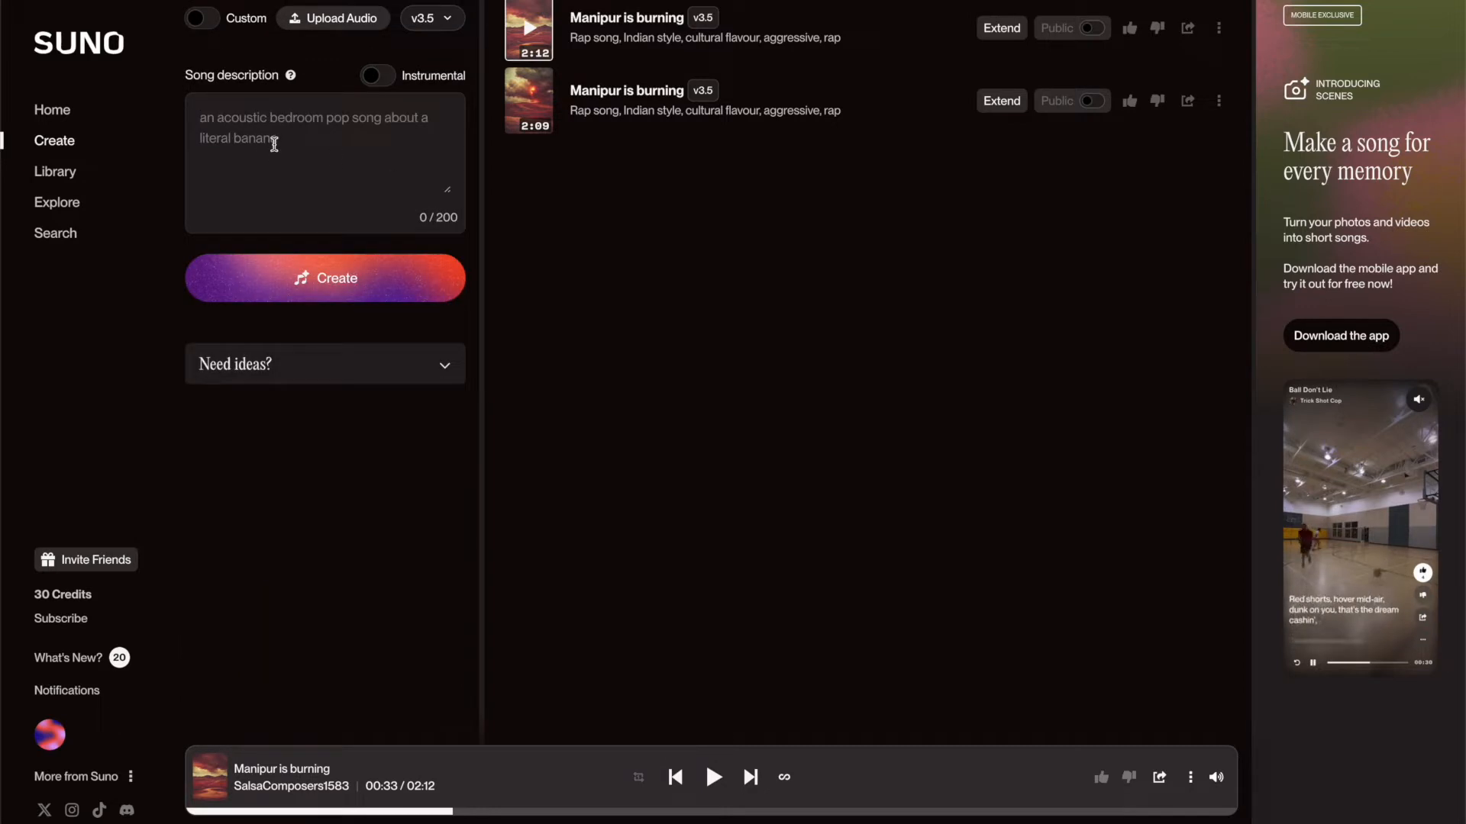
- Generate songs from the description "I want a rap music on riding bycycle"
type("I wa")
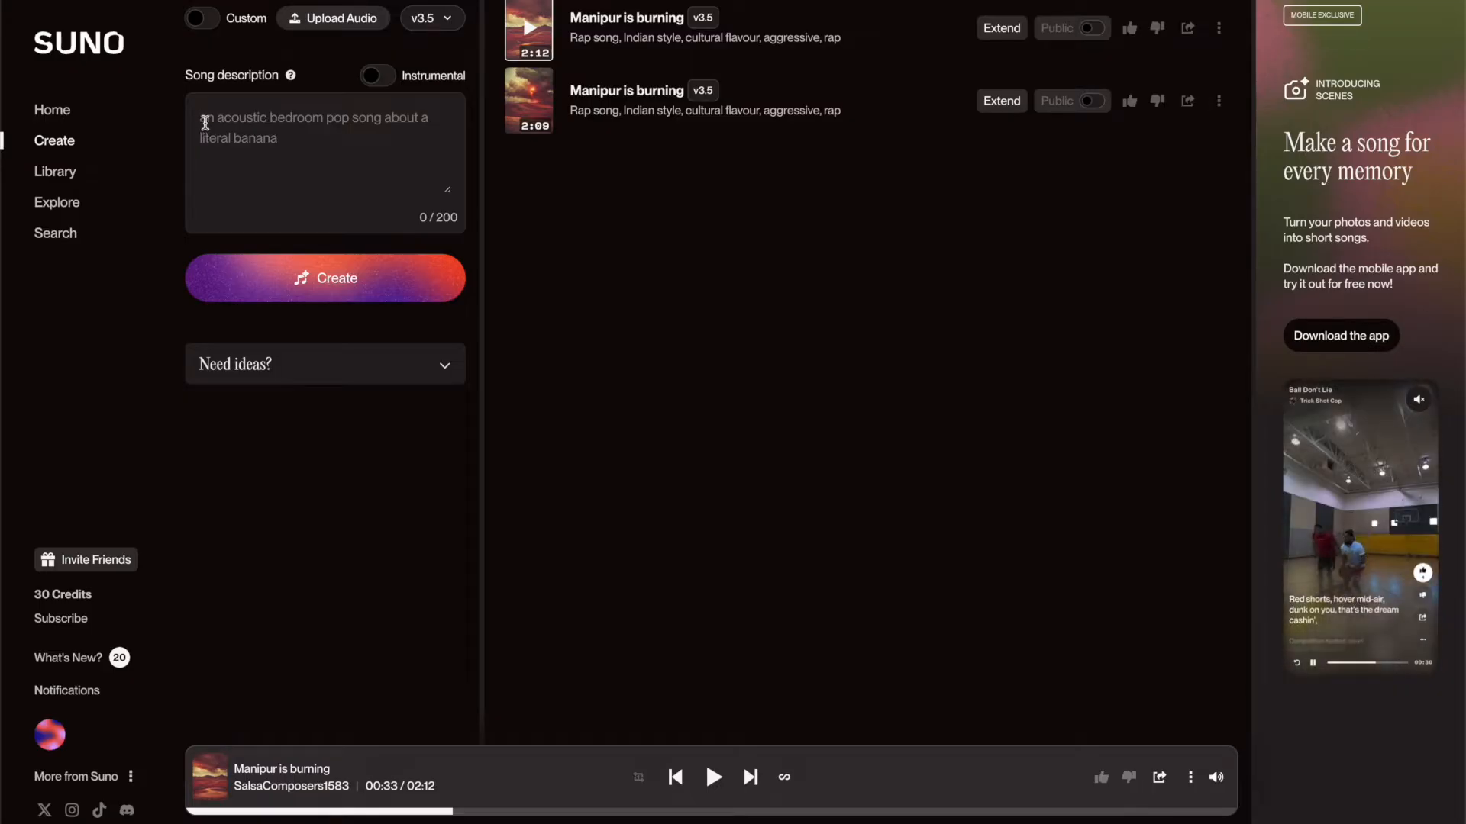
type("nt")
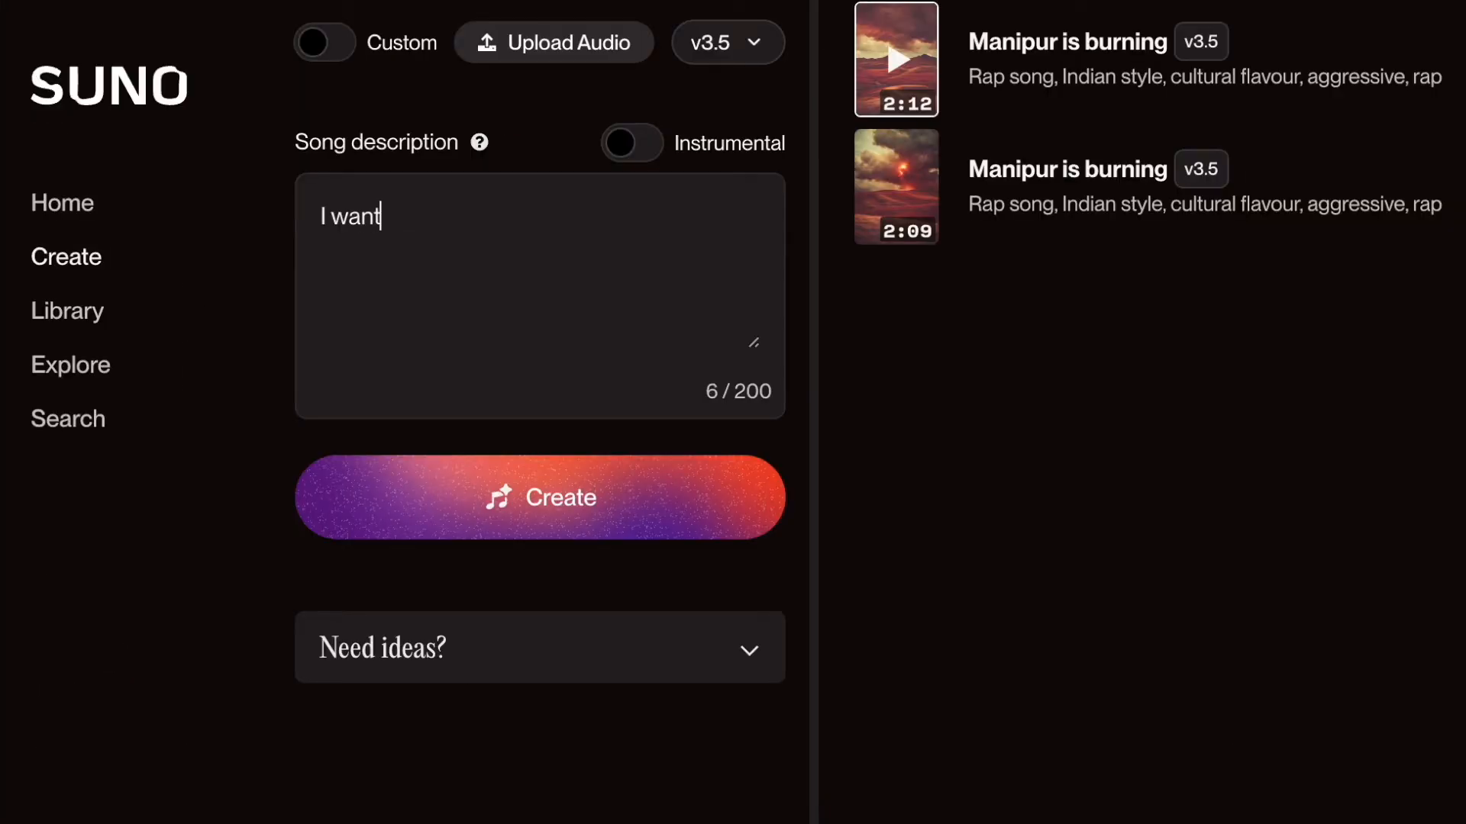
type(" a rap music ")
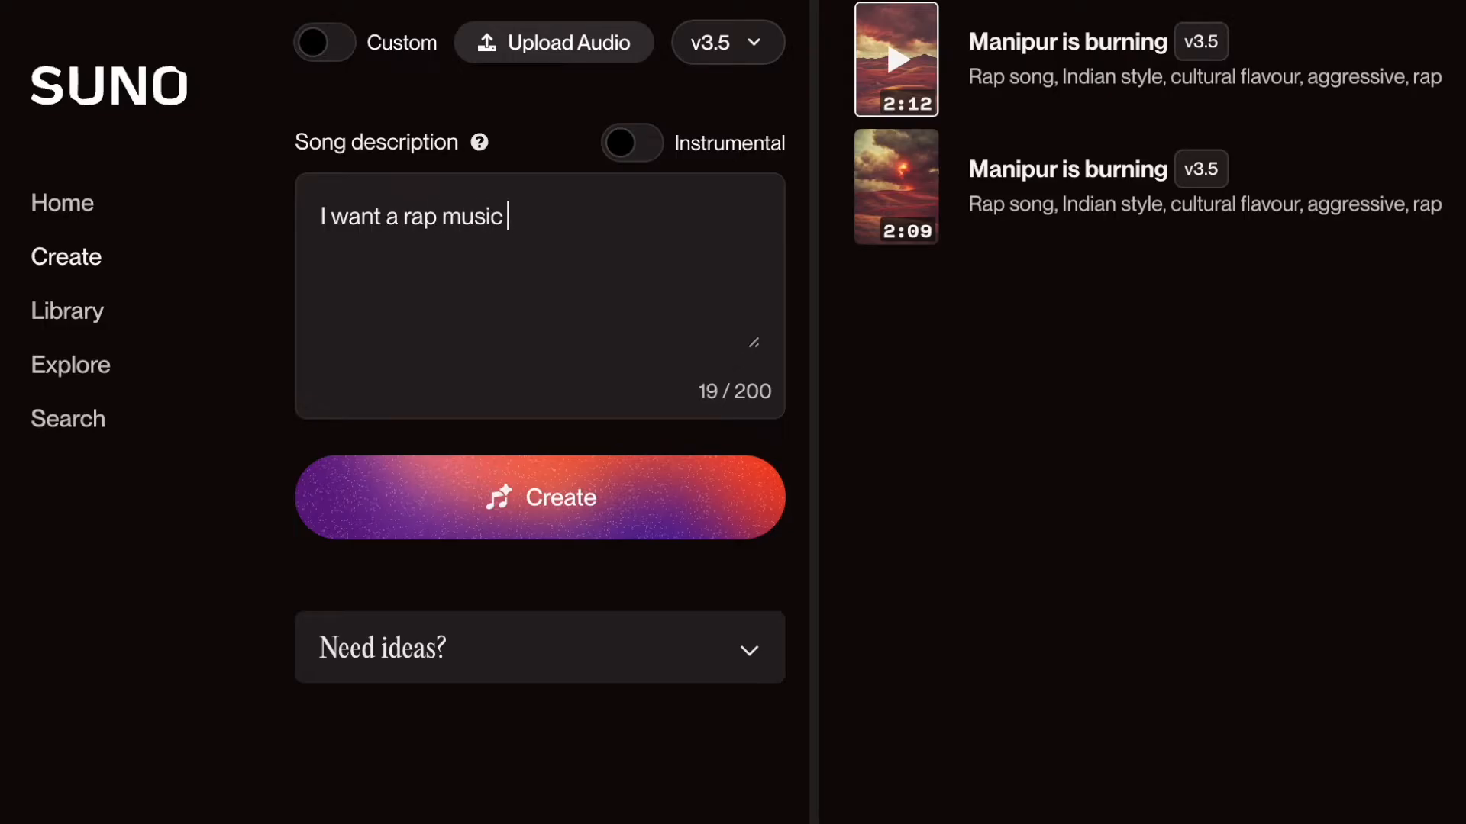
type("on riding")
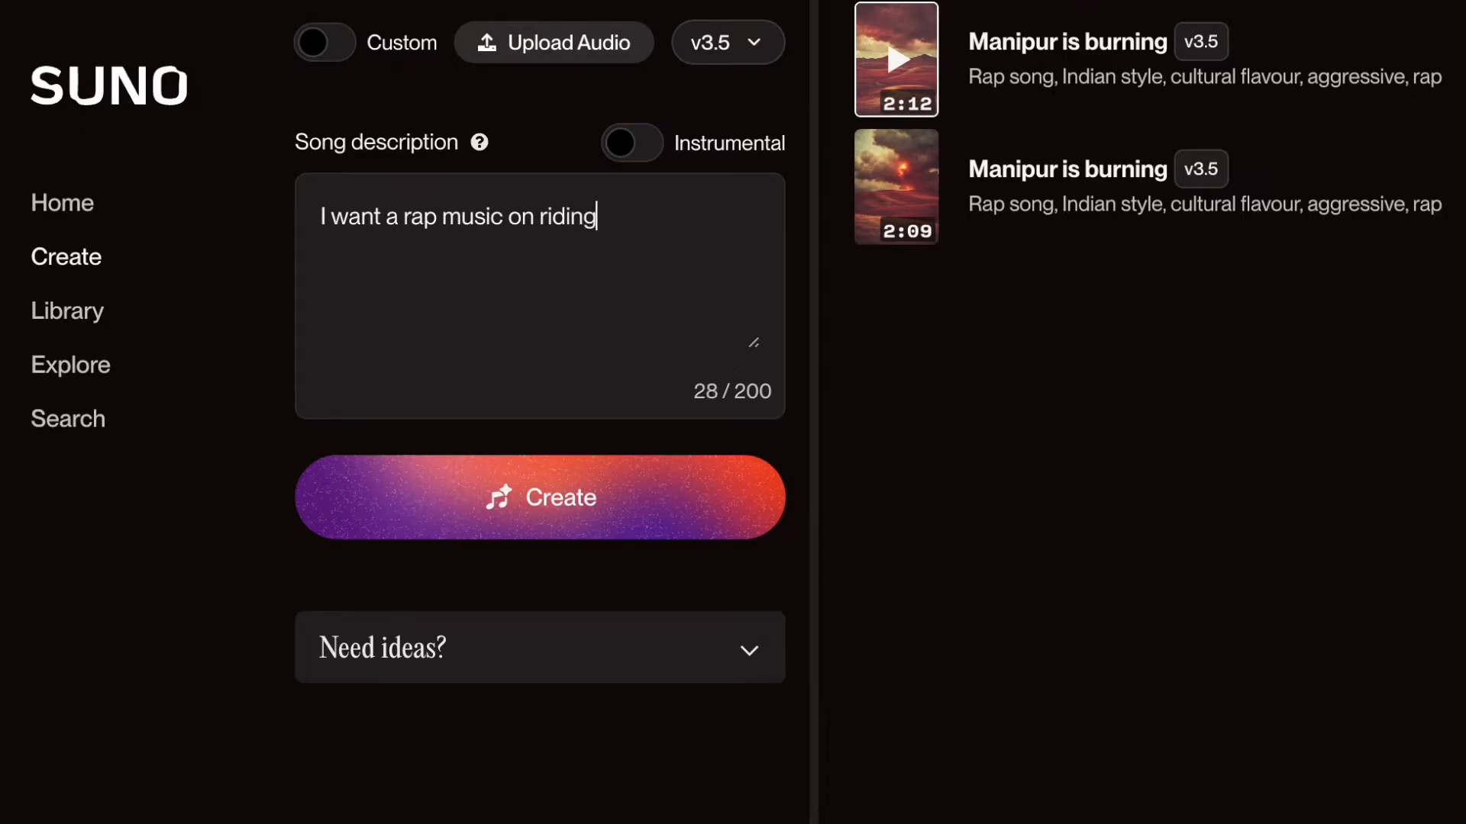
type(" bycycle")
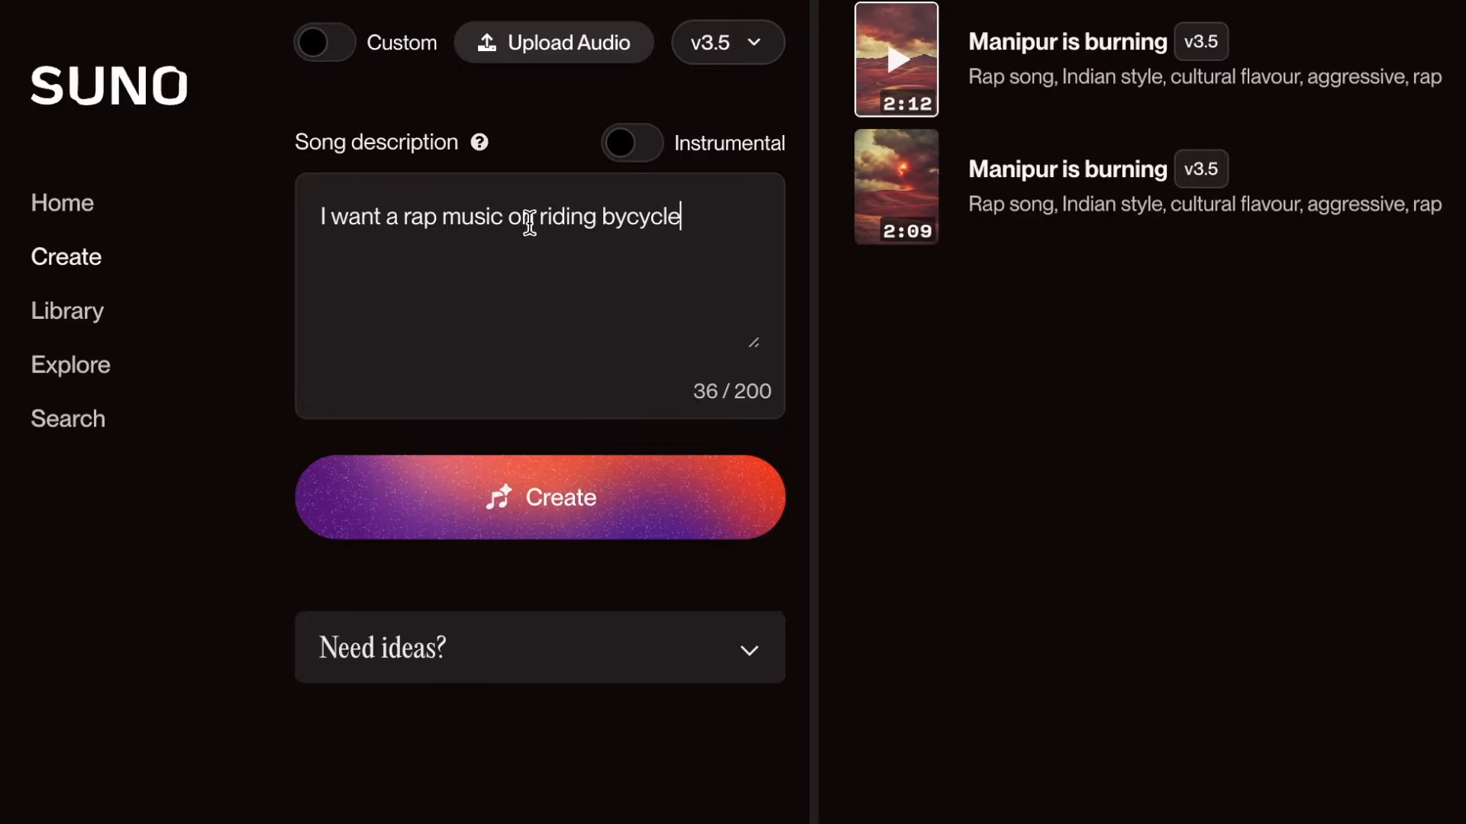
left_click(554, 216)
left_click(681, 216)
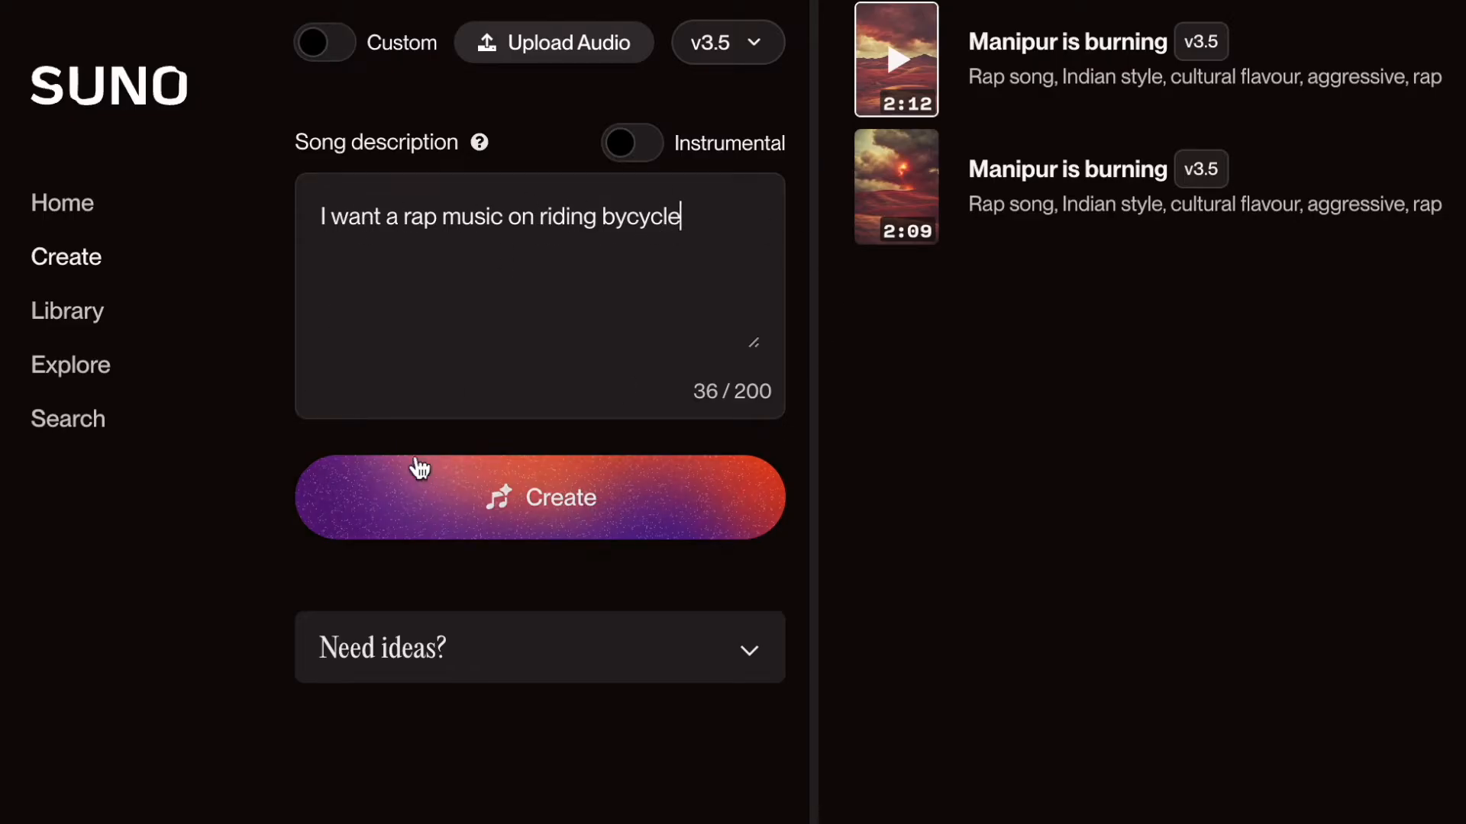
left_click(501, 508)
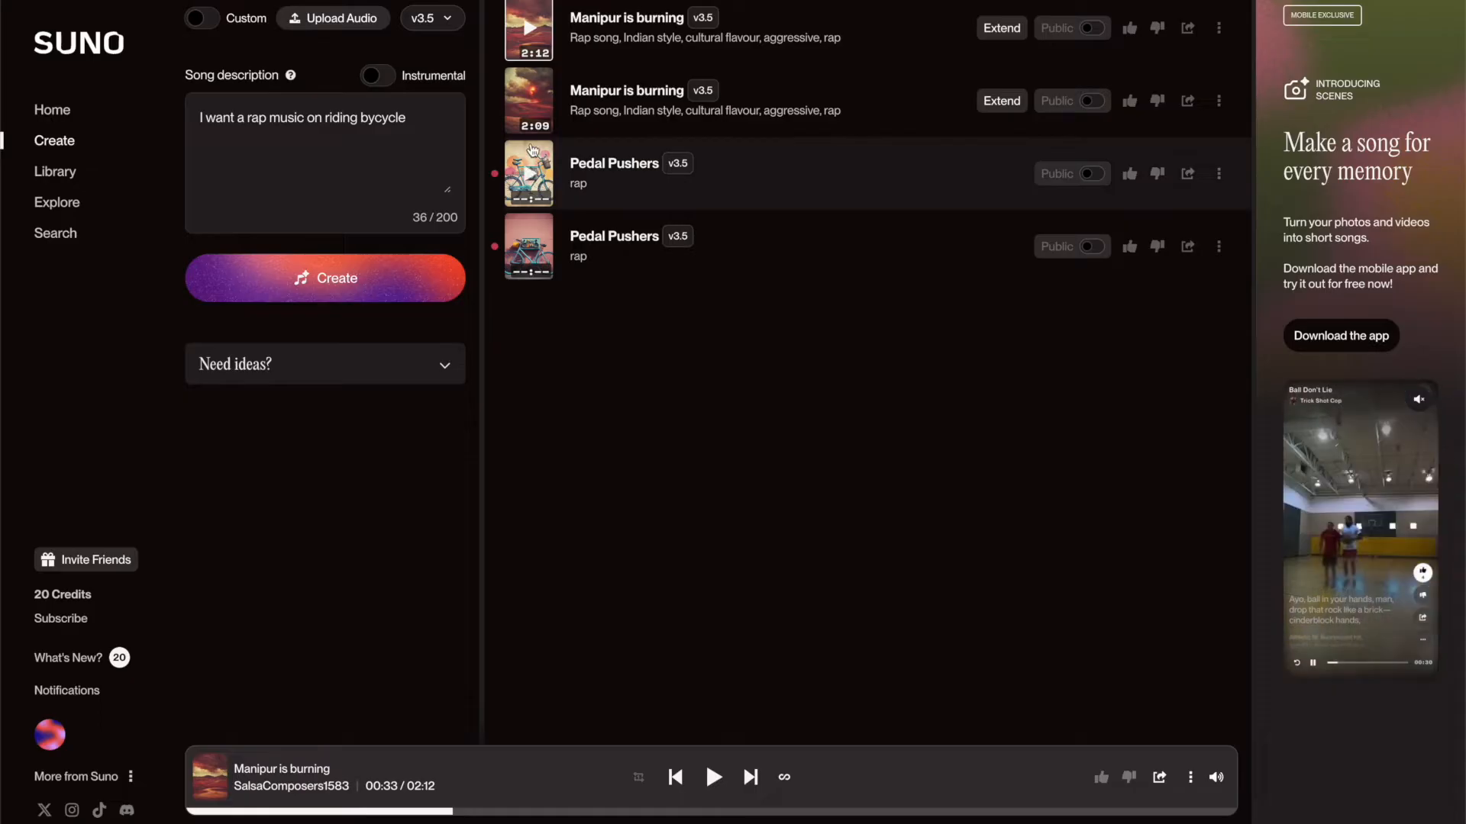
- Listen to part of the first Pedal Pushers track at a raised volume, pause it and read through its lyrics
left_click(532, 180)
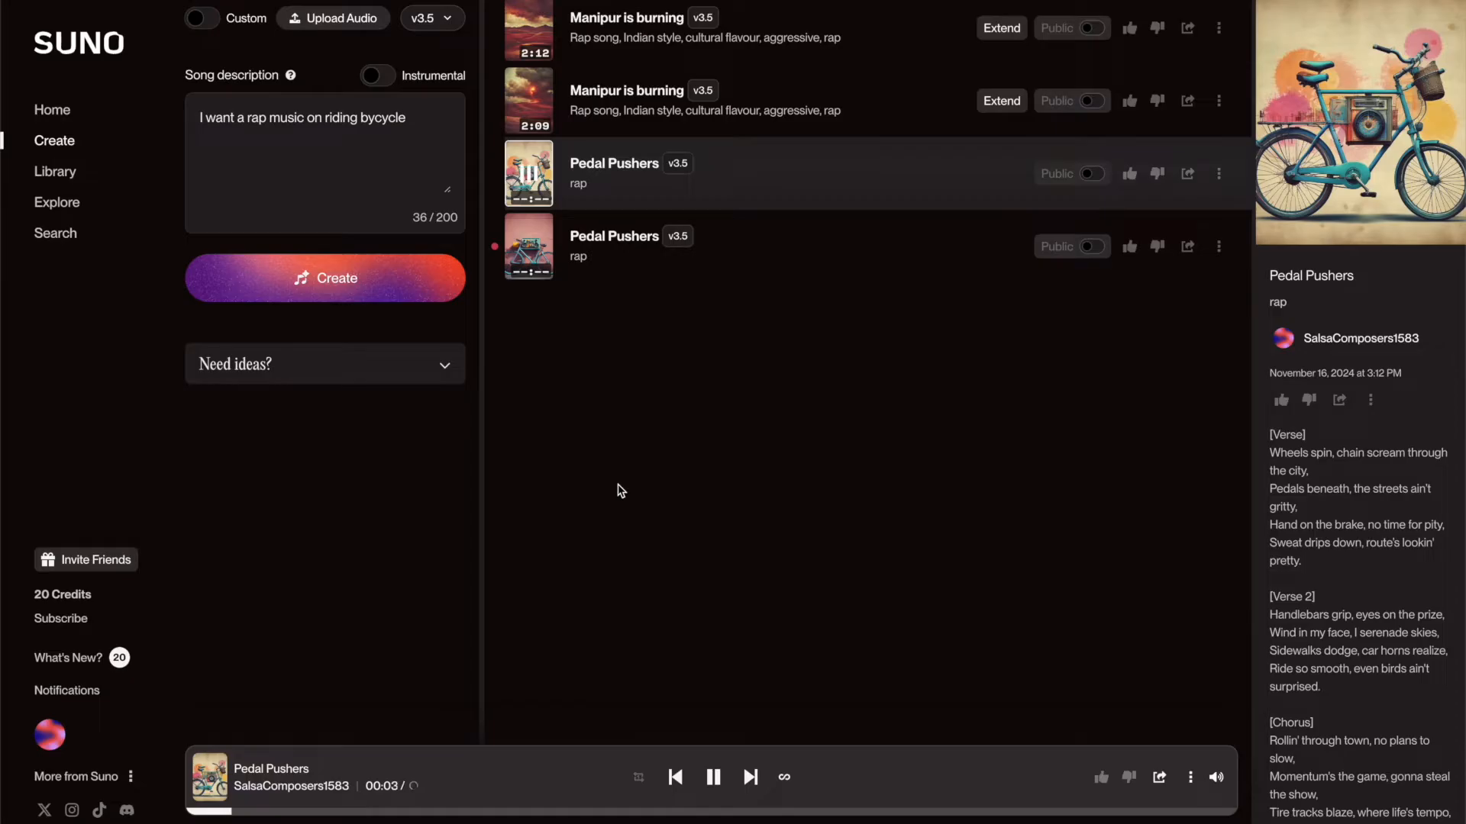
key("XF86AudioRaiseVolume")
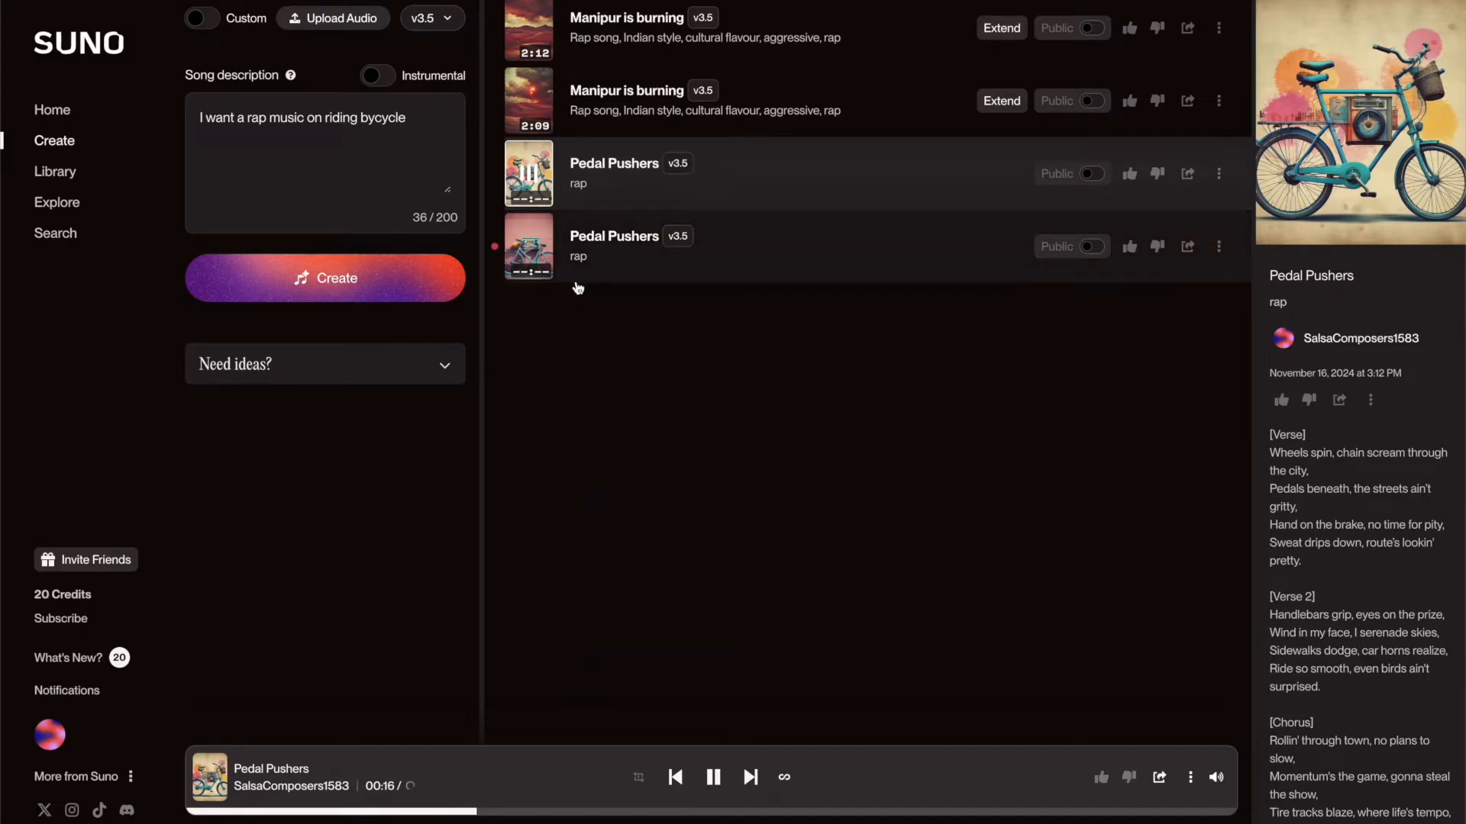
left_click(527, 177)
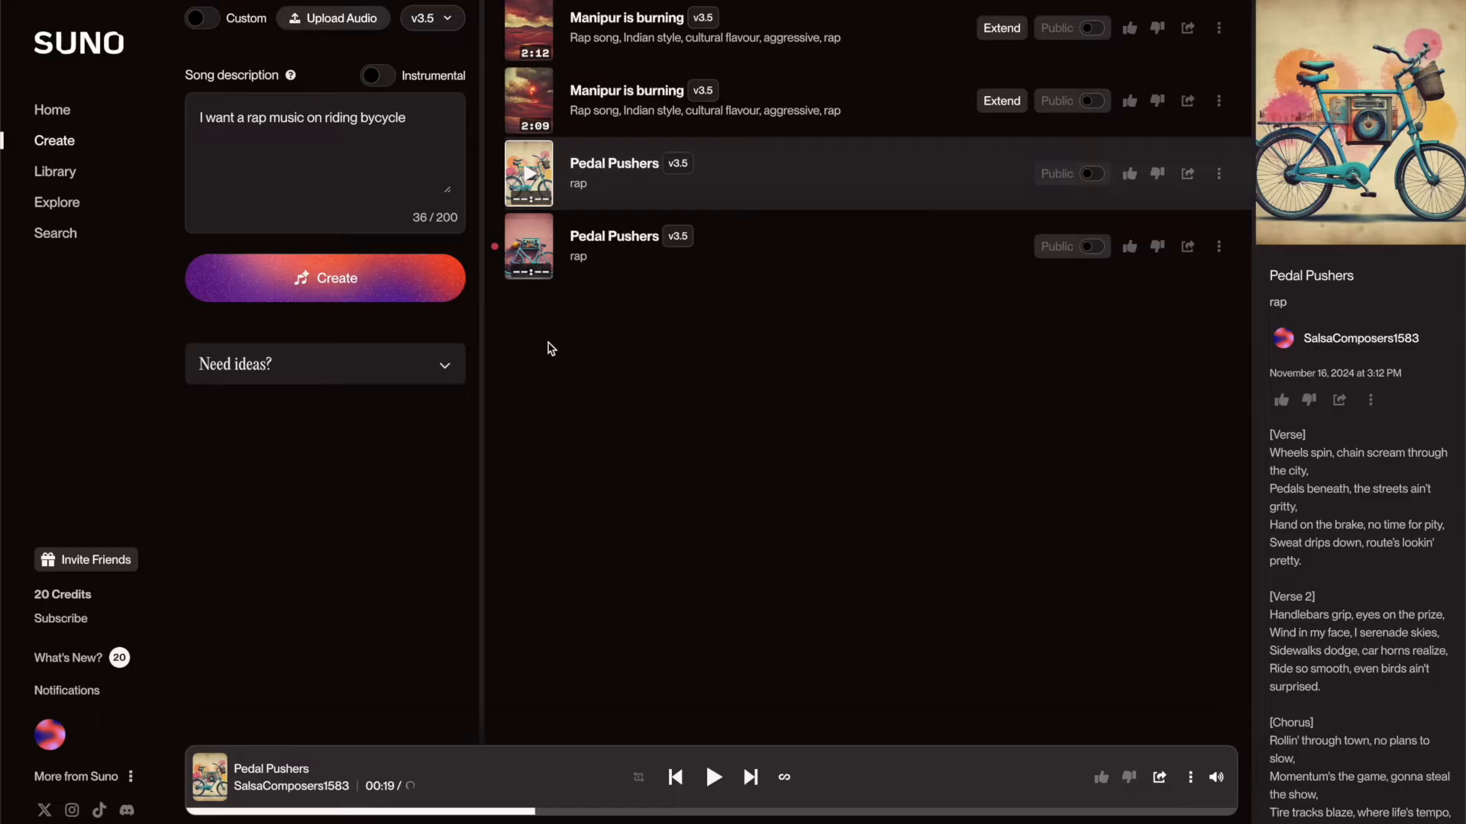
scroll(1391, 597, "down", 4)
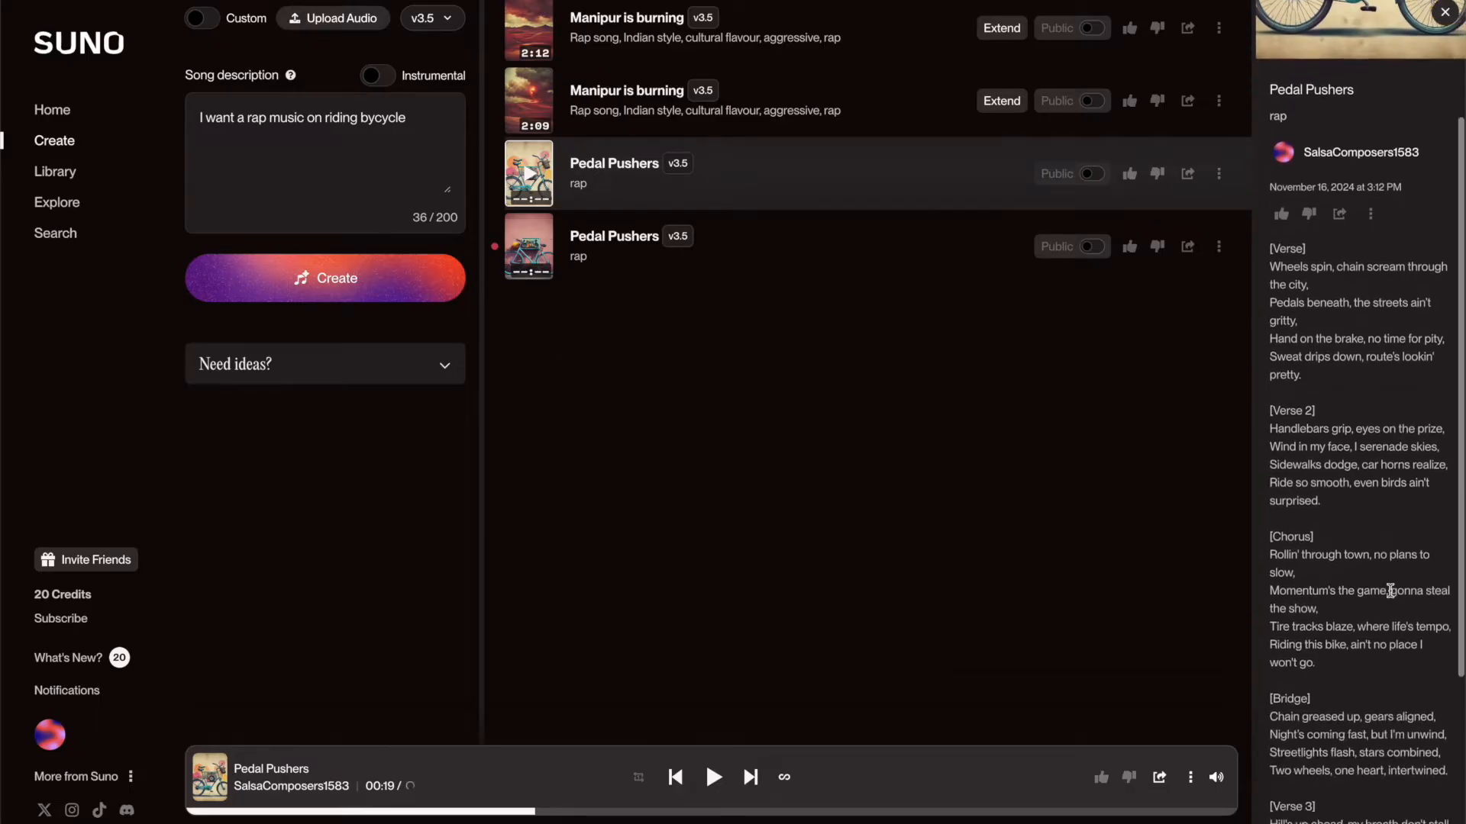
scroll(1391, 597, "down", 2)
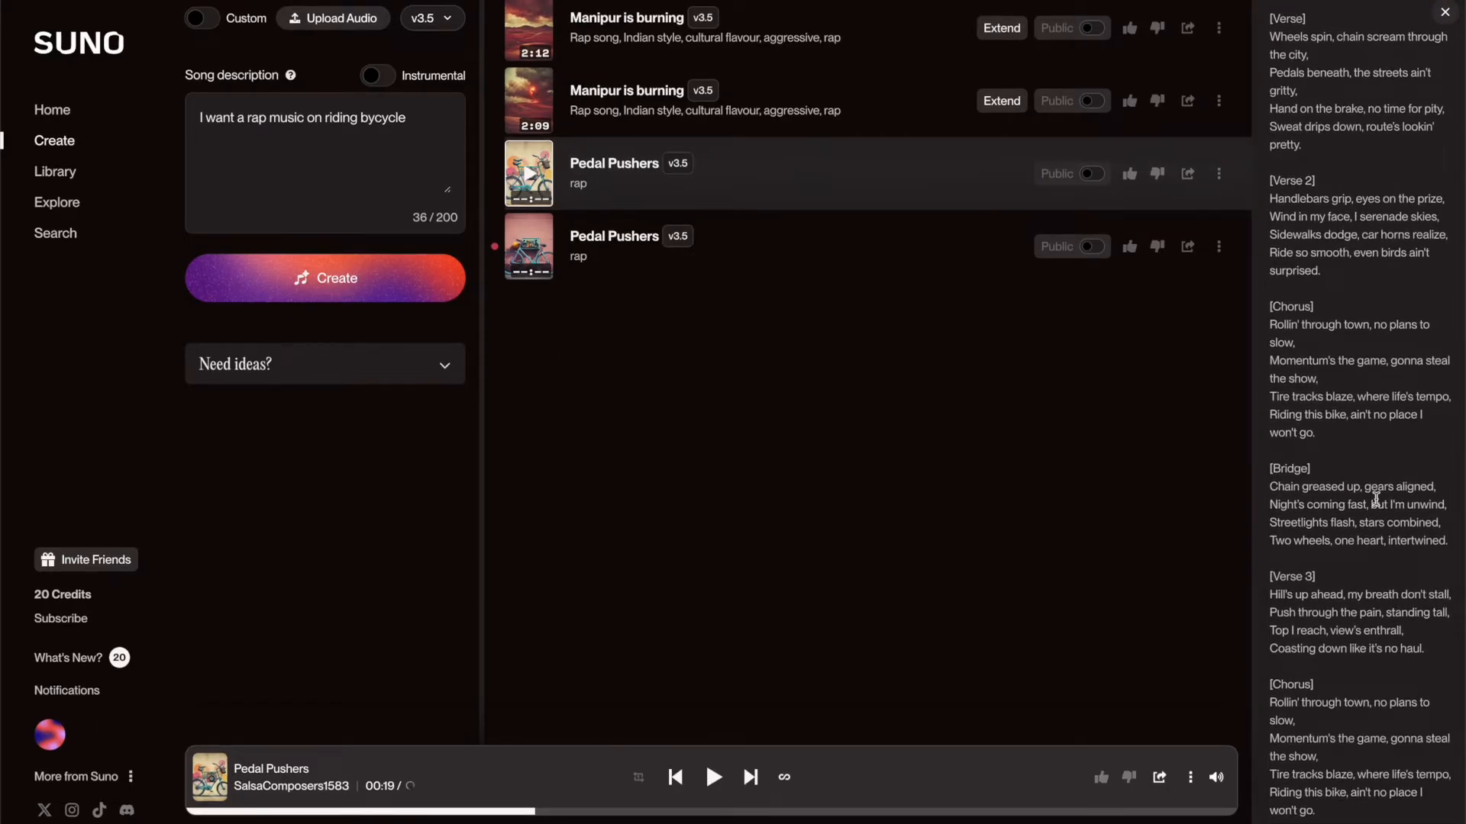
scroll(1361, 418, "up", 2)
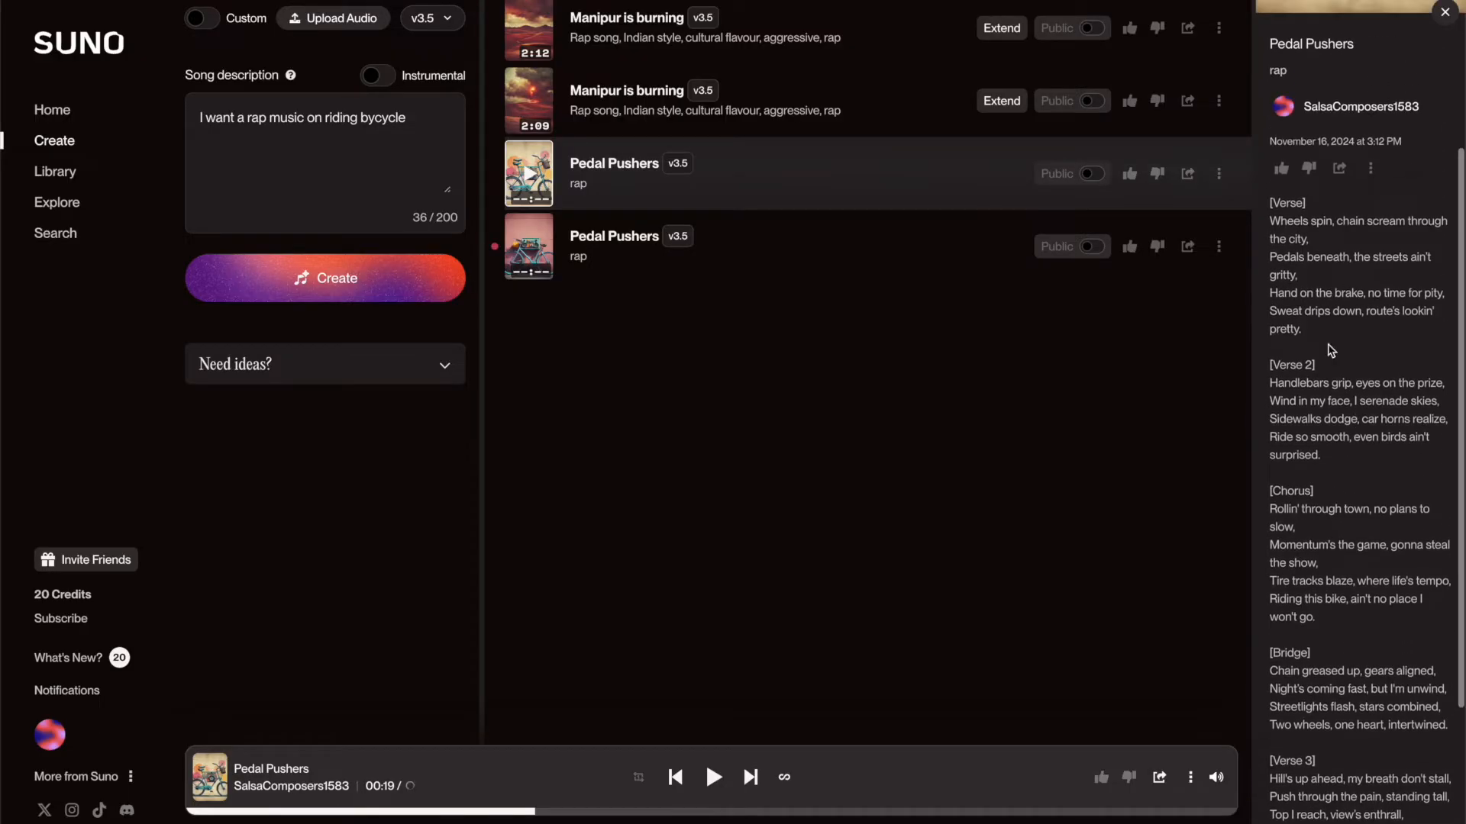
scroll(1333, 495, "down", 2)
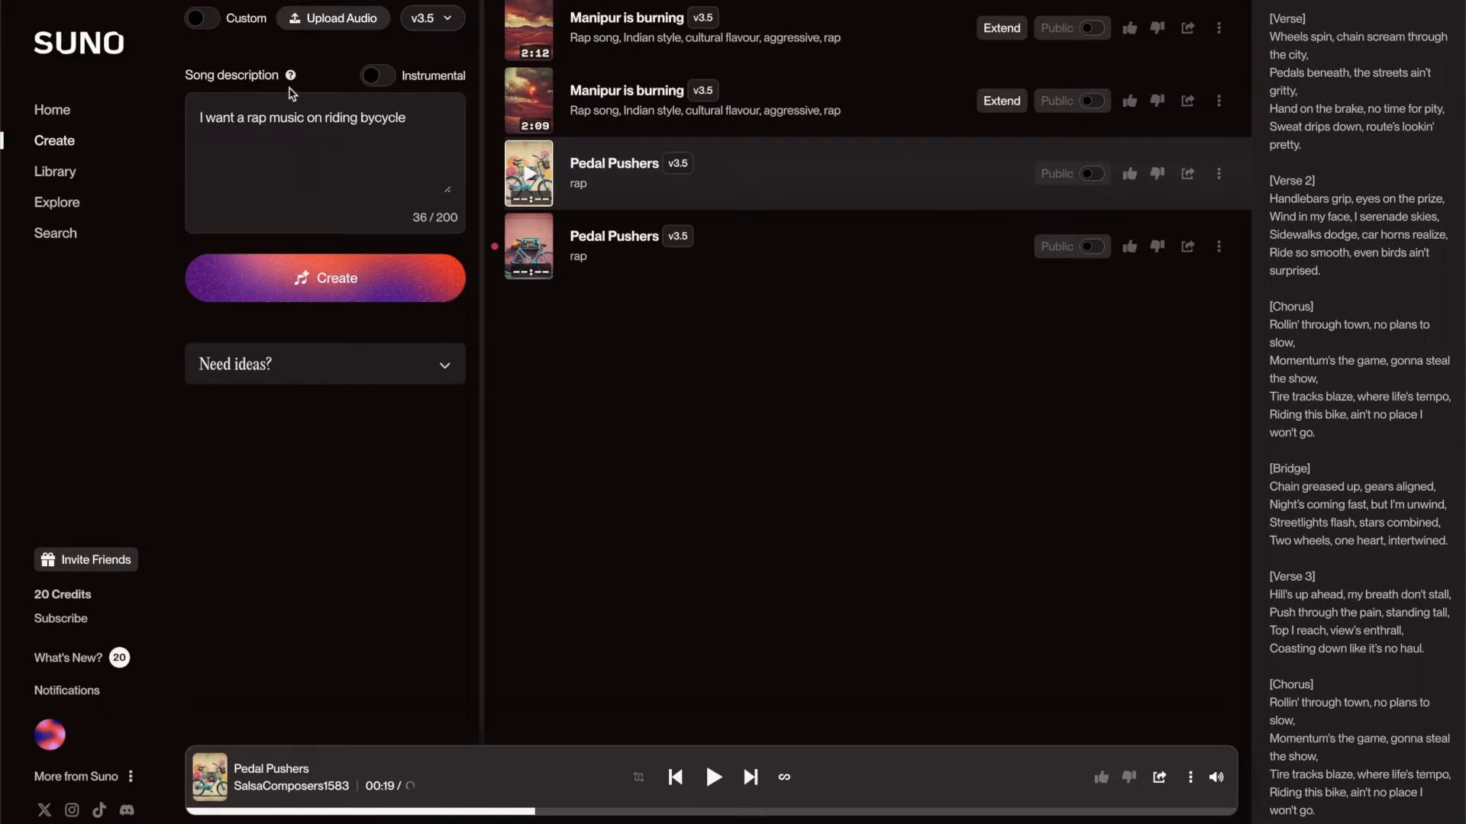
- Turn on custom mode for song creation
left_click(203, 18)
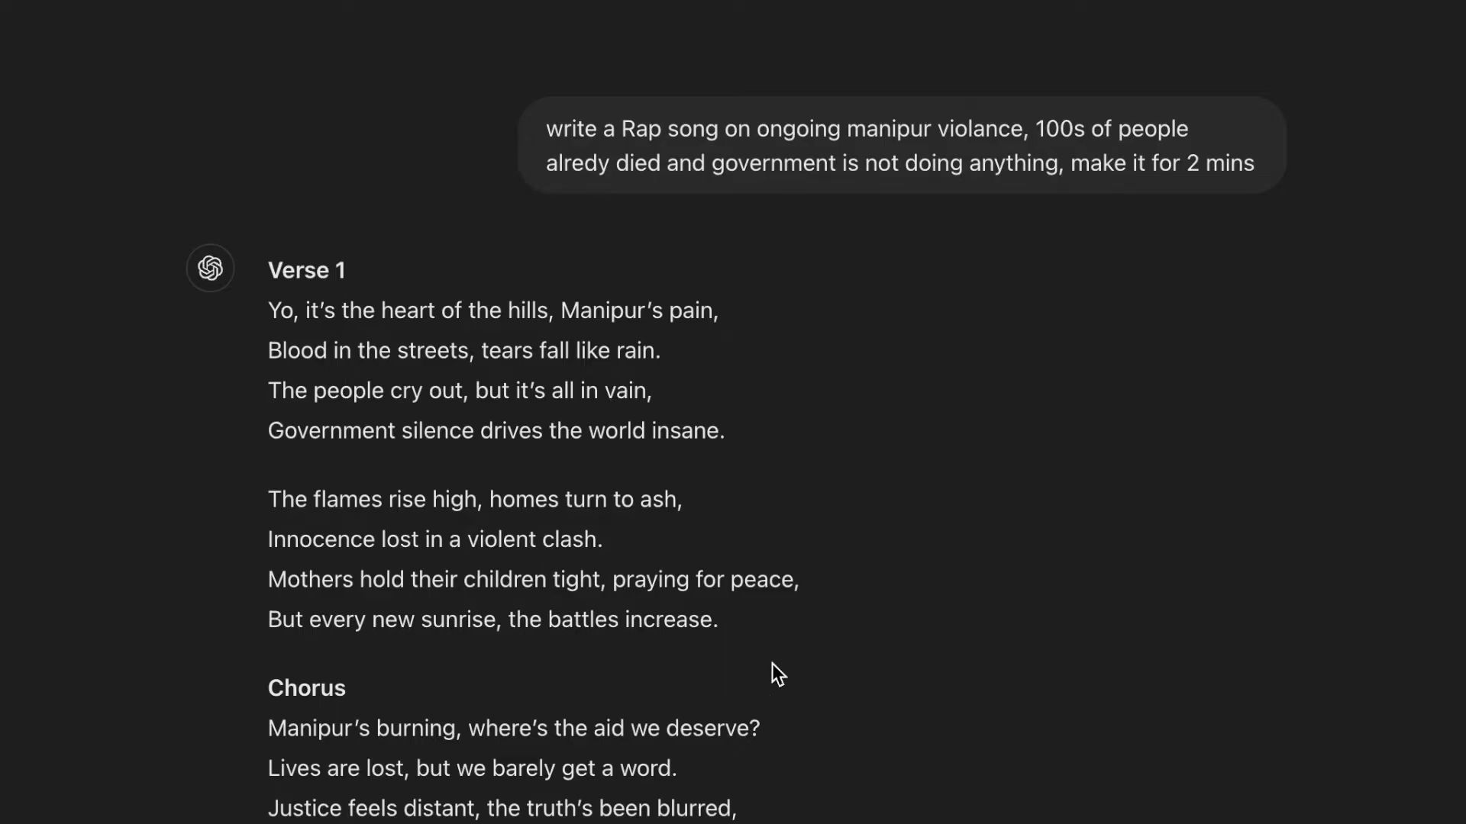
- In ChatGPT, examine the prompt for a 2-minute rap song on the Manipur violence and the verses and chorus written for it
scroll(772, 662, "down", 3)
left_click(556, 122)
left_click_drag(556, 123, 692, 129)
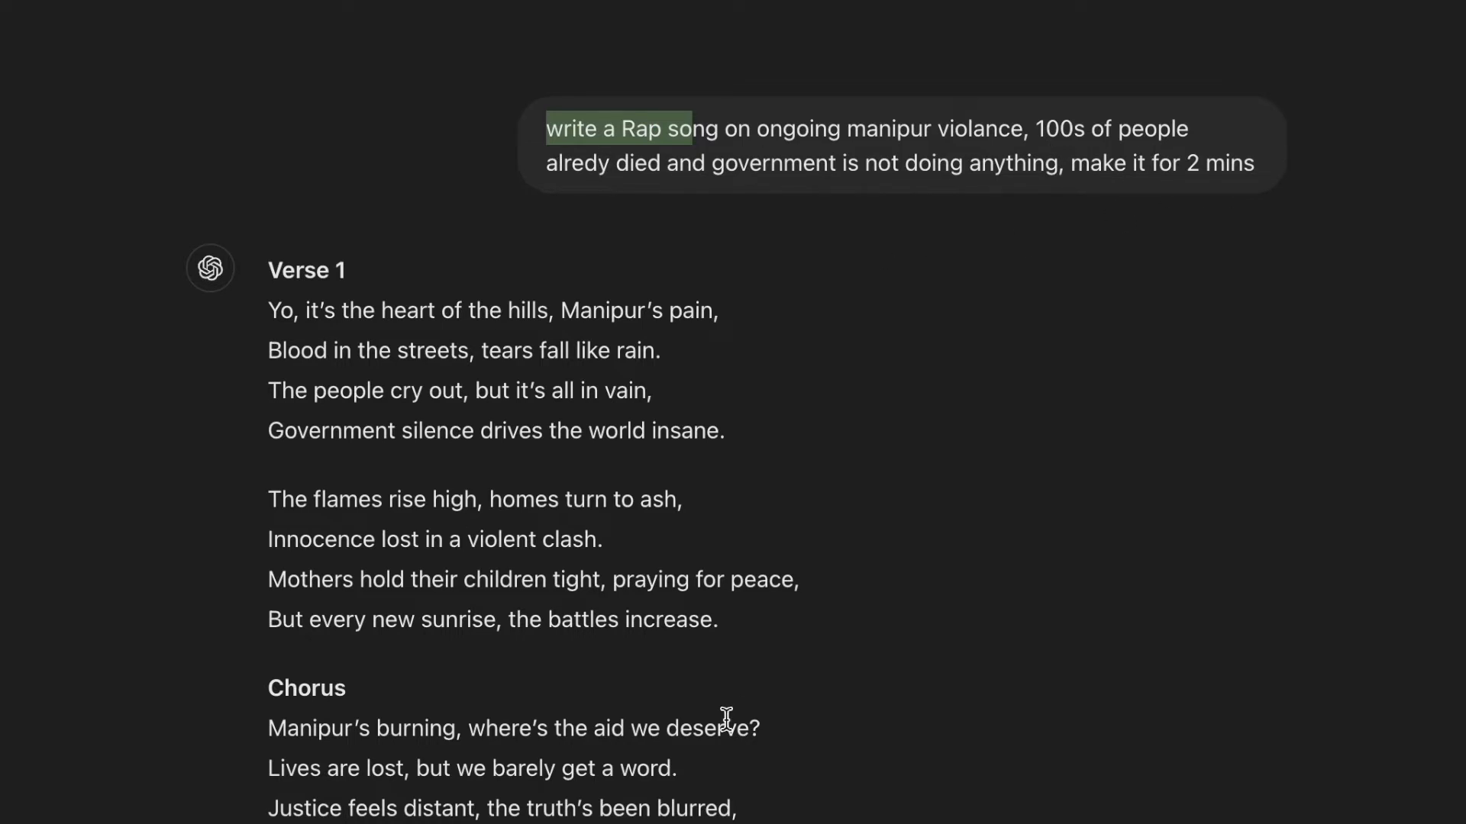
scroll(725, 721, "down", 2)
scroll(725, 721, "up", 2)
scroll(725, 720, "down", 1)
scroll(725, 720, "down", 2)
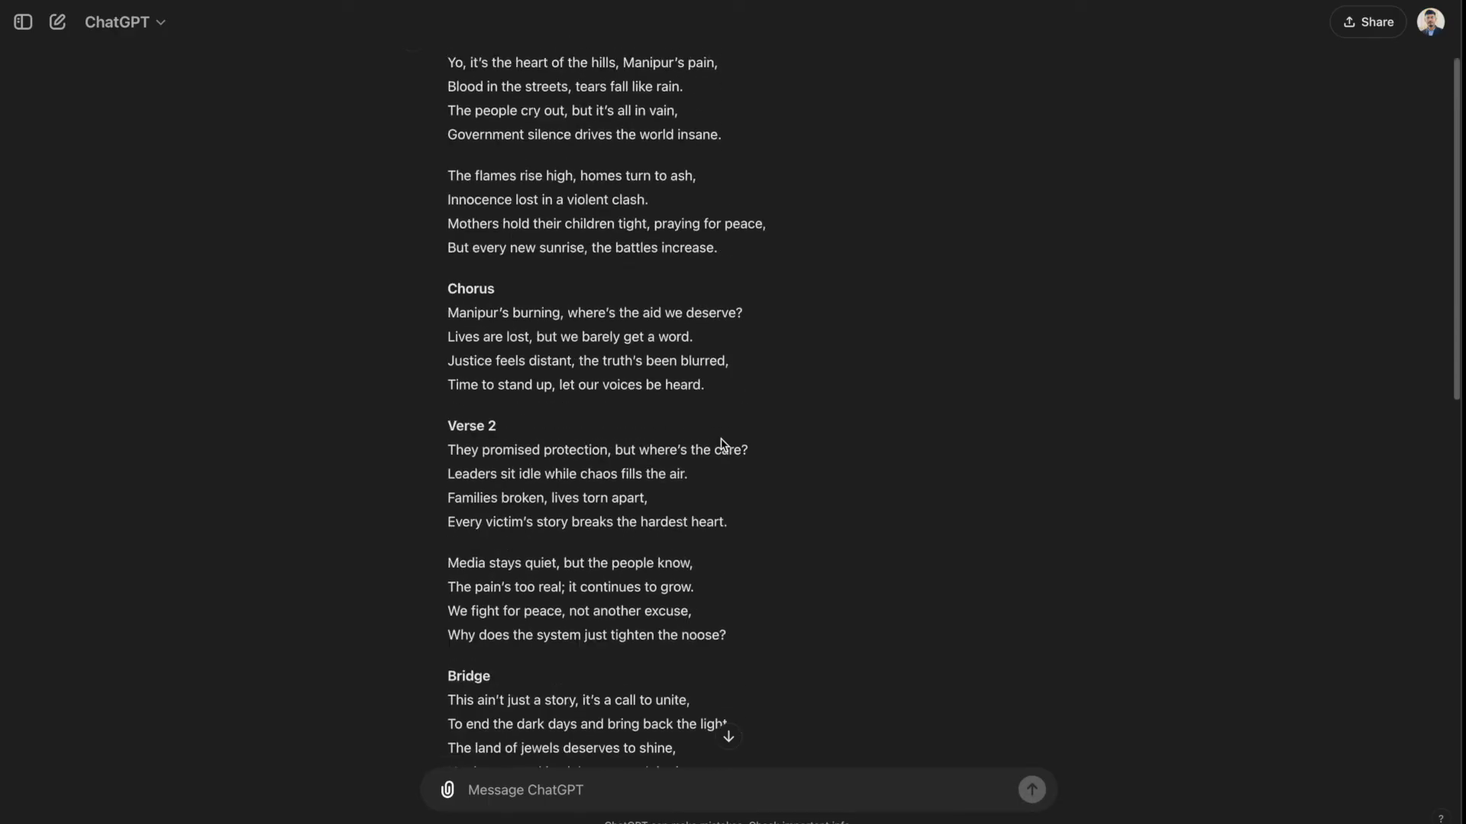
scroll(722, 445, "up", 2)
left_click(762, 86)
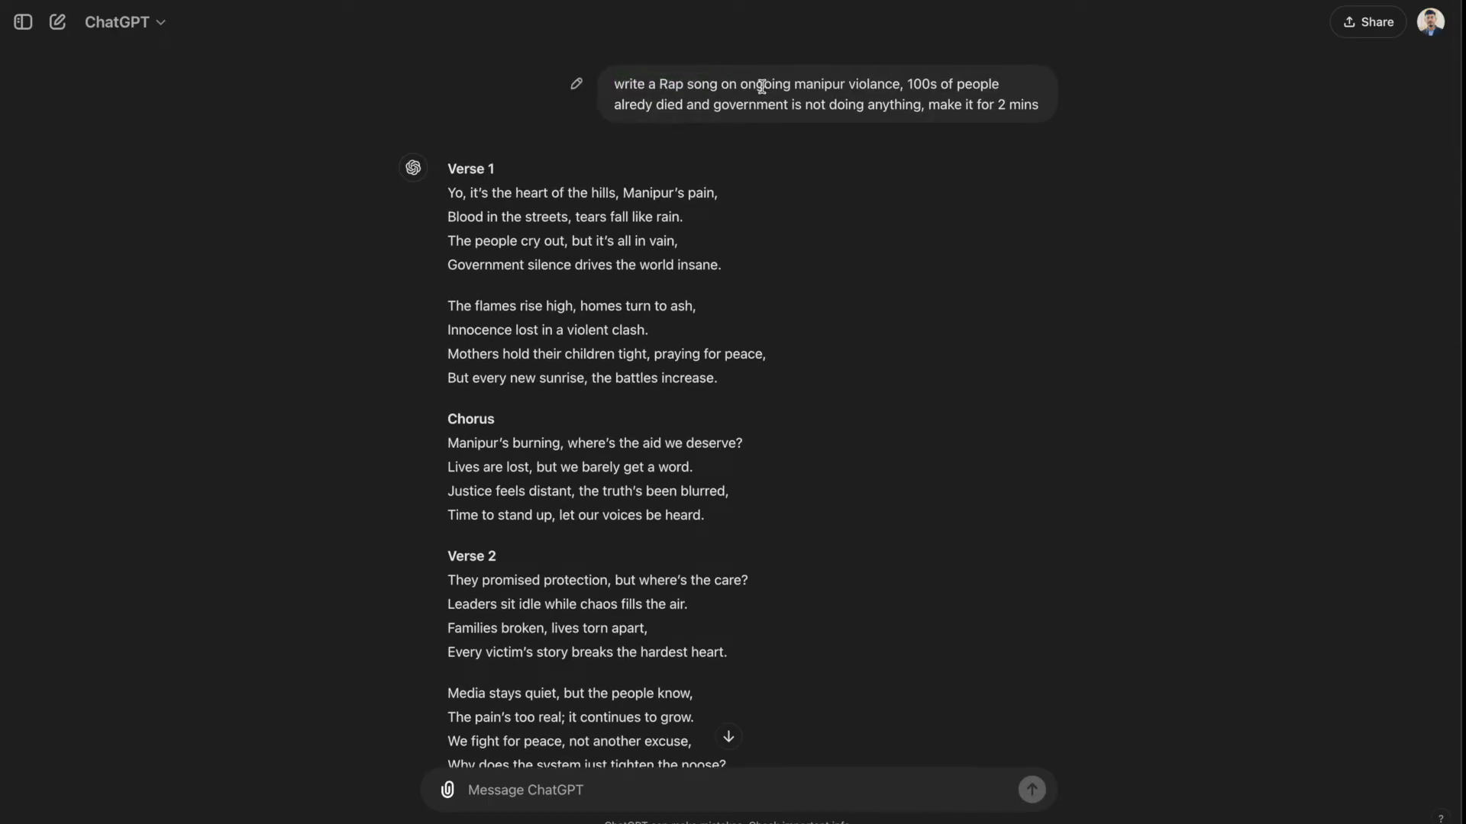
scroll(761, 153, "up", 1)
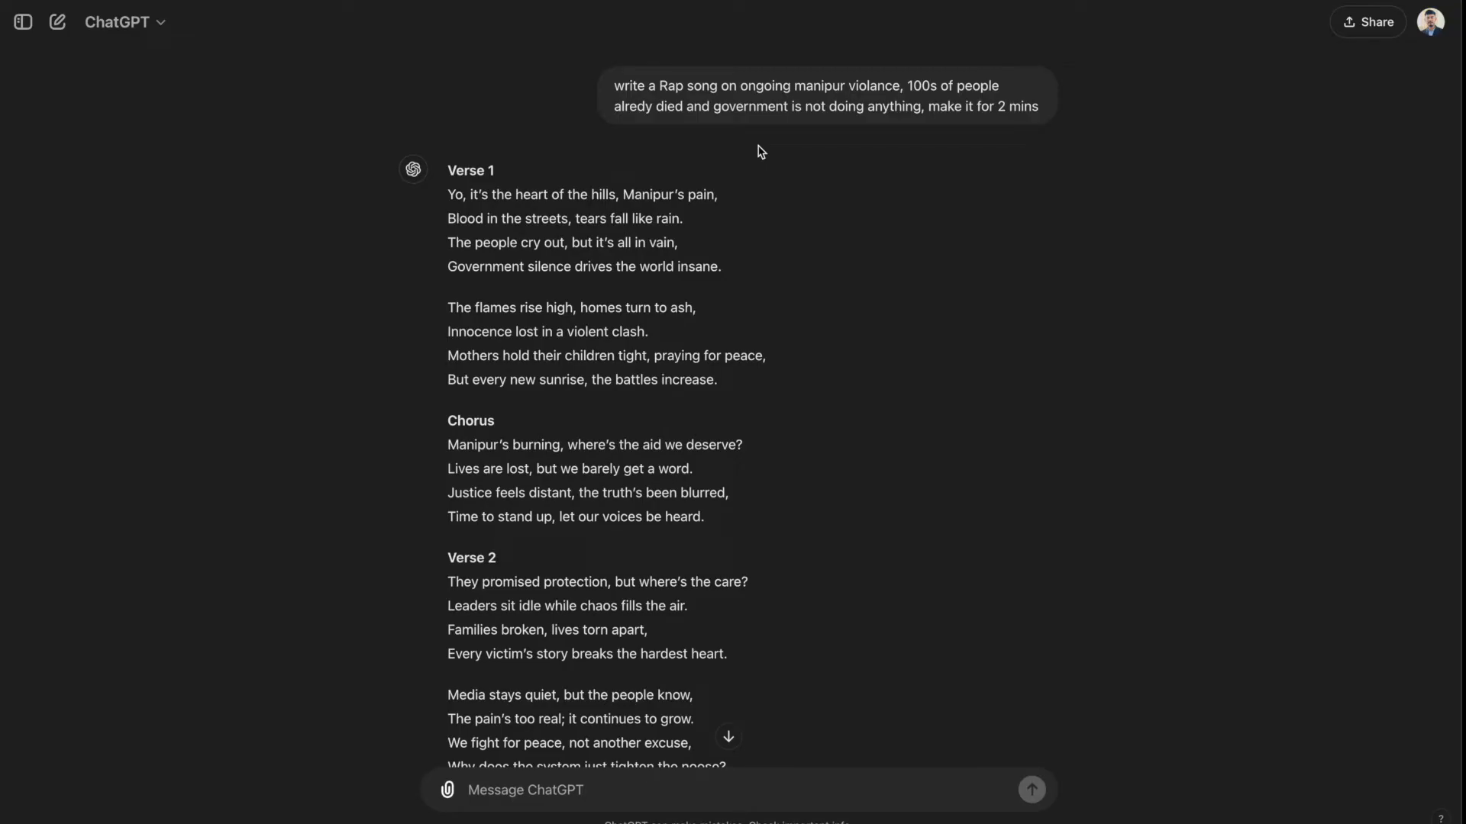
scroll(715, 338, "down", 1)
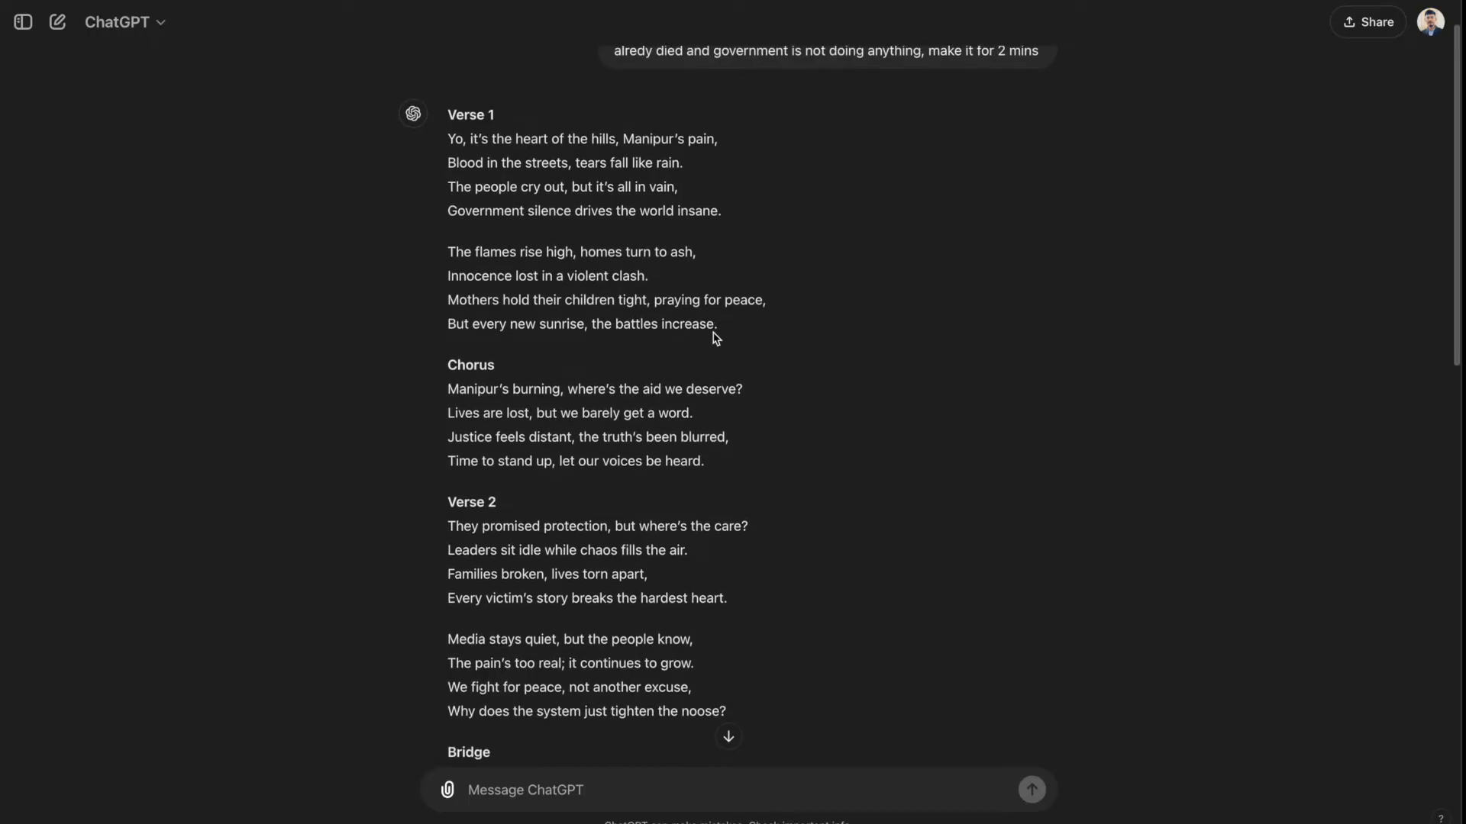
scroll(715, 338, "up", 1)
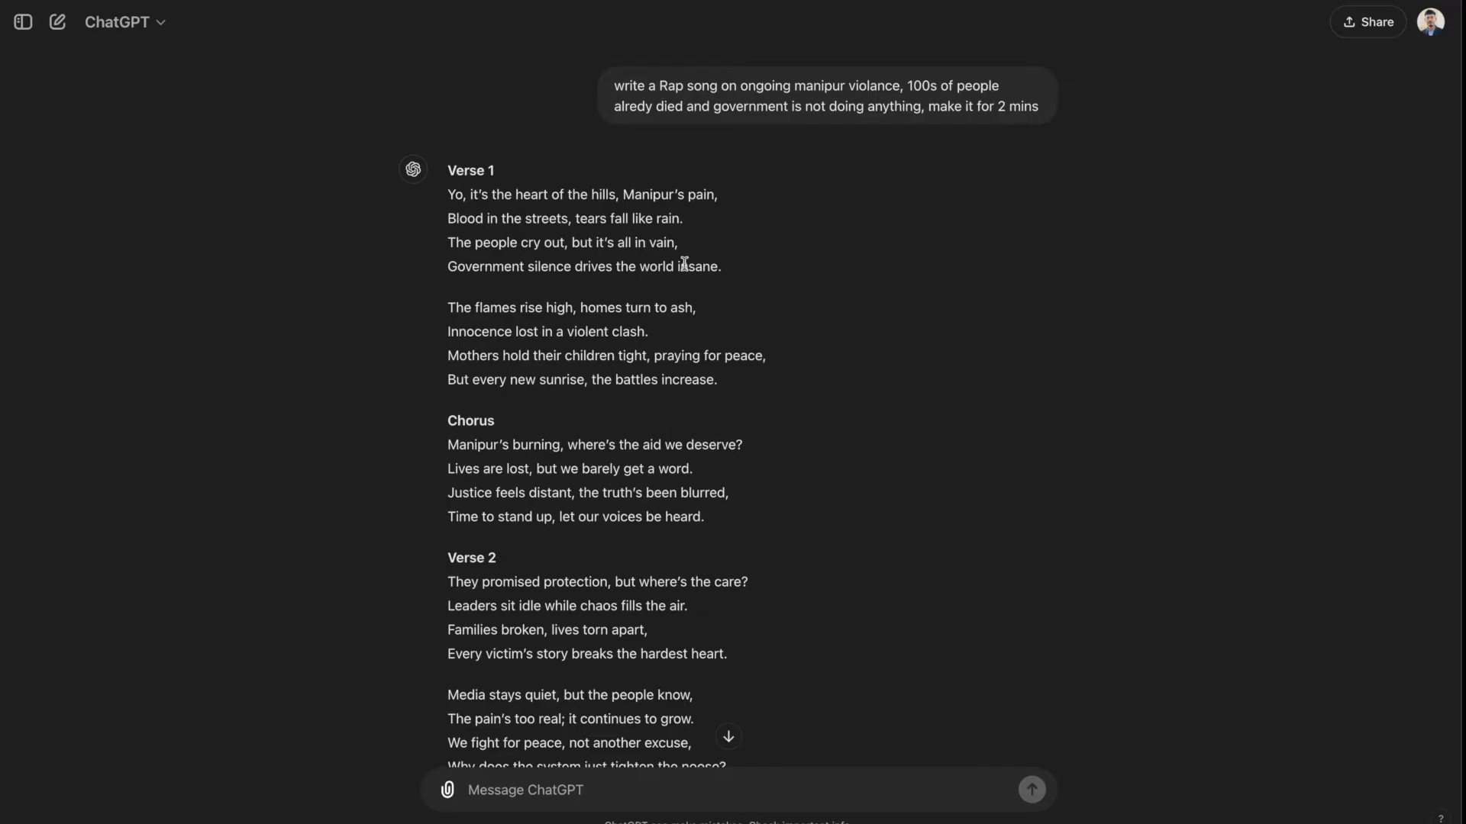
- Copy ChatGPT's complete Manipur rap lyrics, from Verse 1 to the Outro
scroll(655, 431, "down", 4)
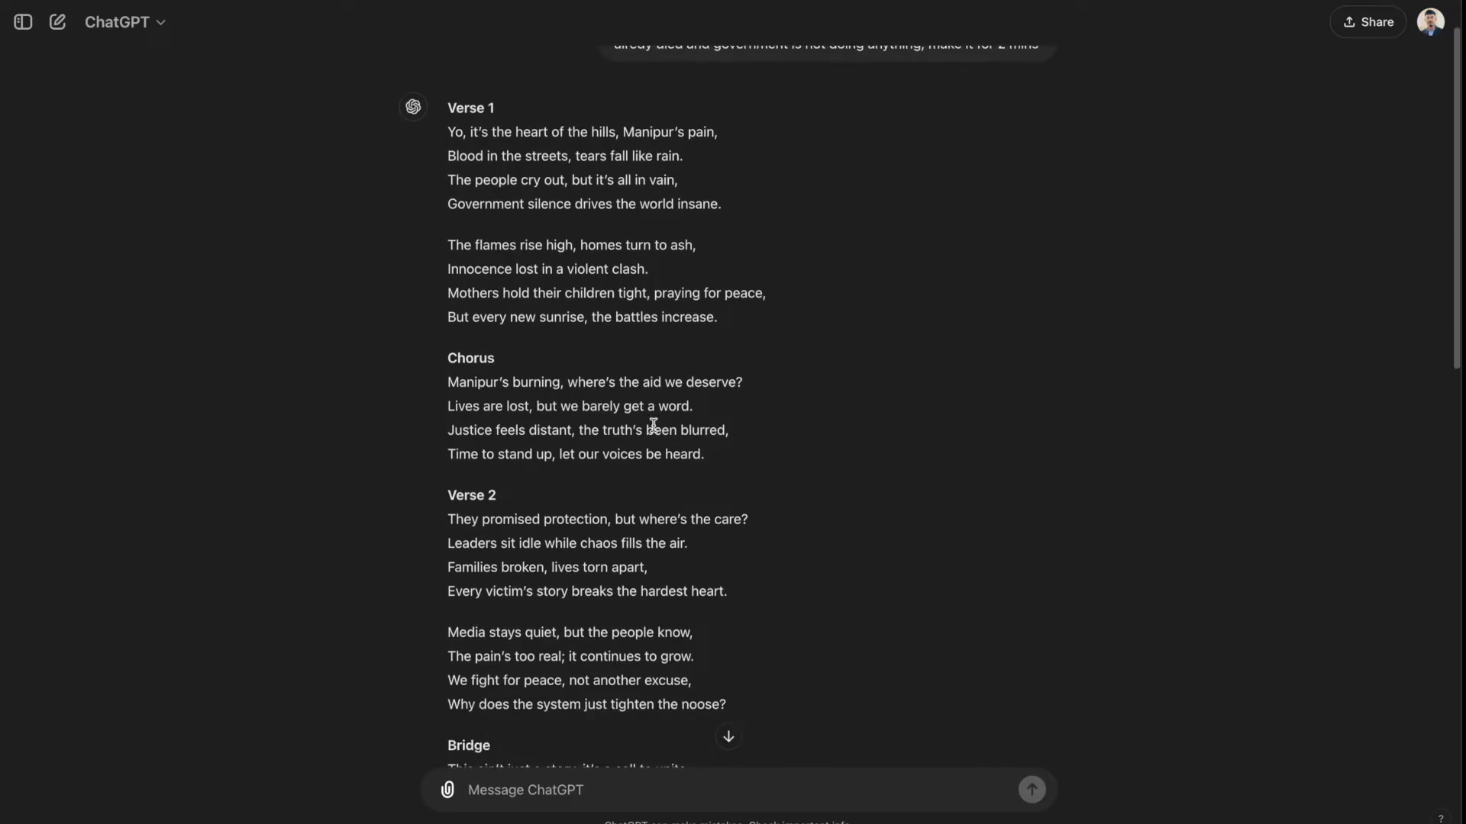
scroll(654, 425, "up", 2)
scroll(654, 421, "down", 6)
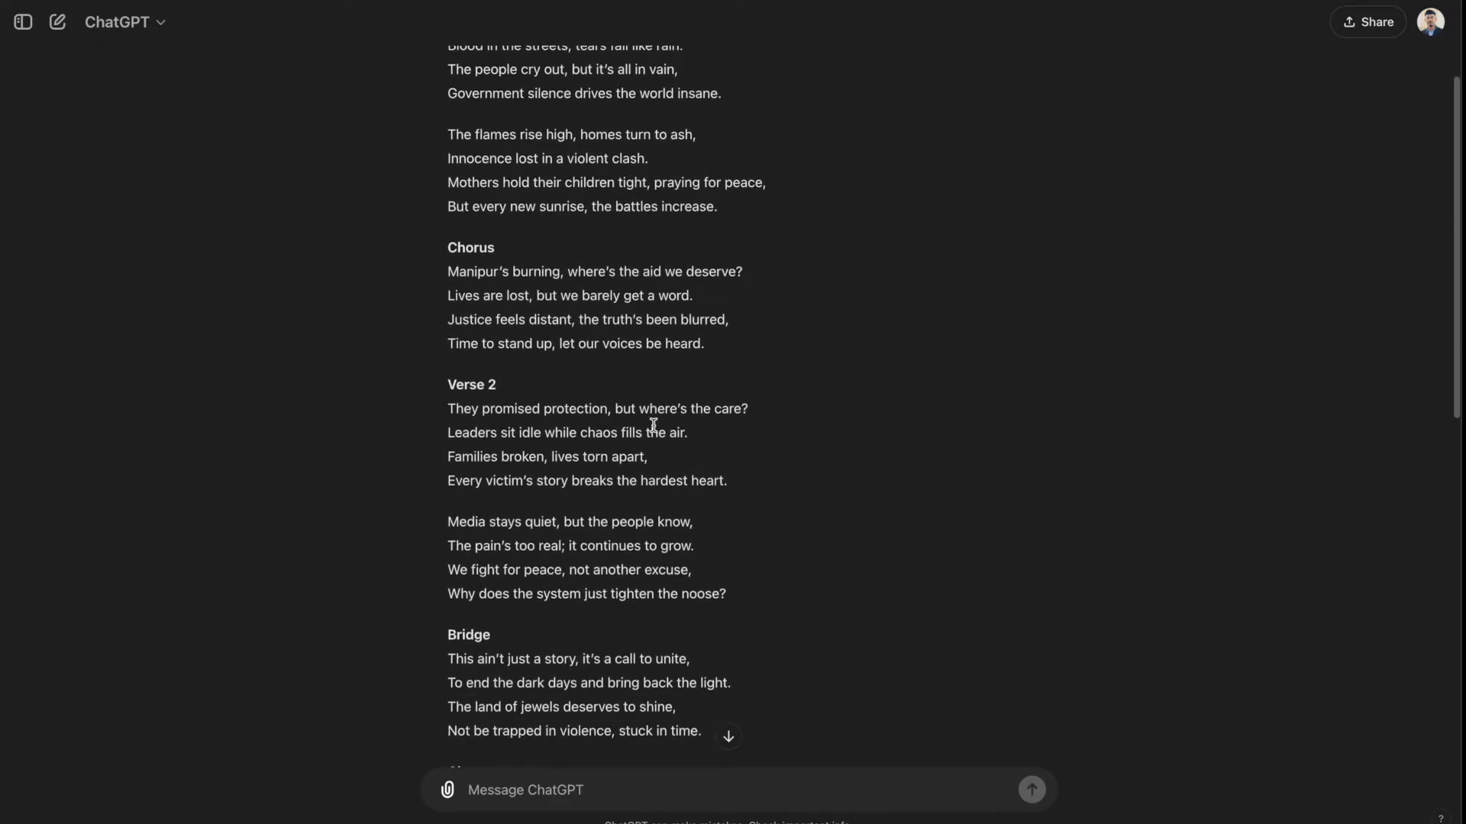
scroll(653, 424, "down", 3)
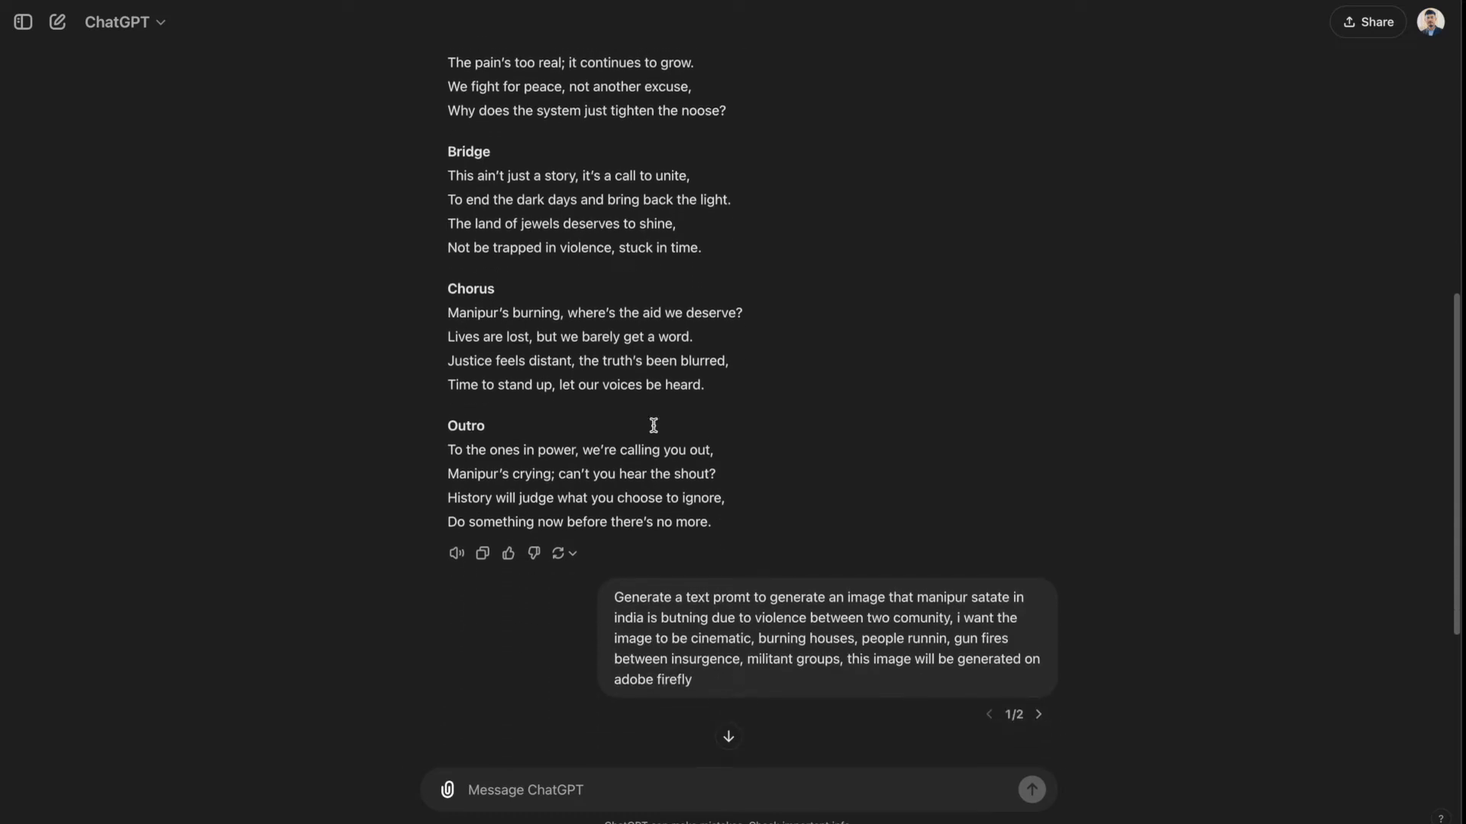
left_click(484, 550)
scroll(565, 418, "up", 8)
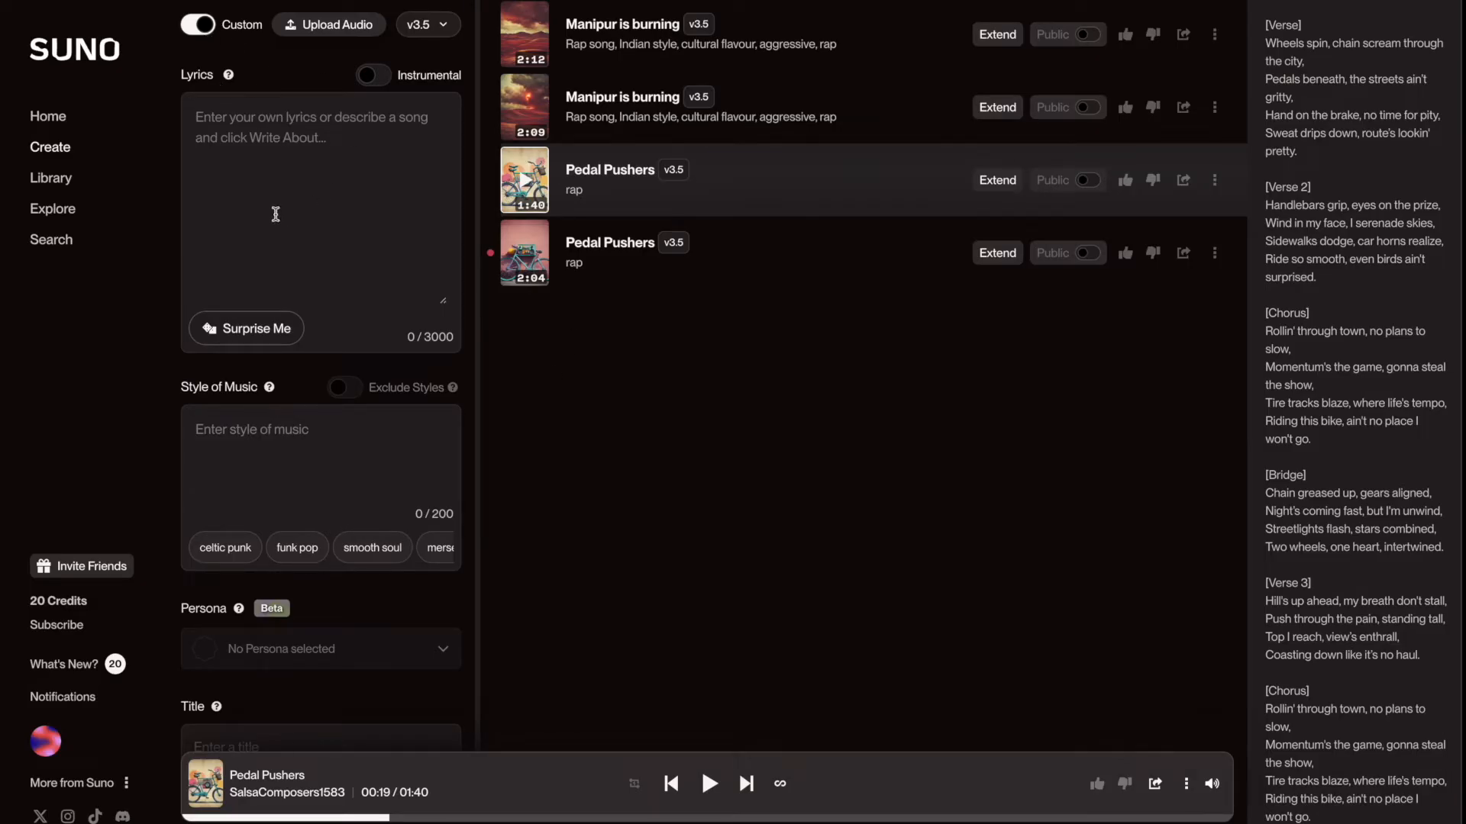
- Switch to Suno, paste the copied lyrics as the custom song's lyrics and check them from beginning to end
left_click(298, 209)
key("ctrl+v")
scroll(340, 210, "up", 3)
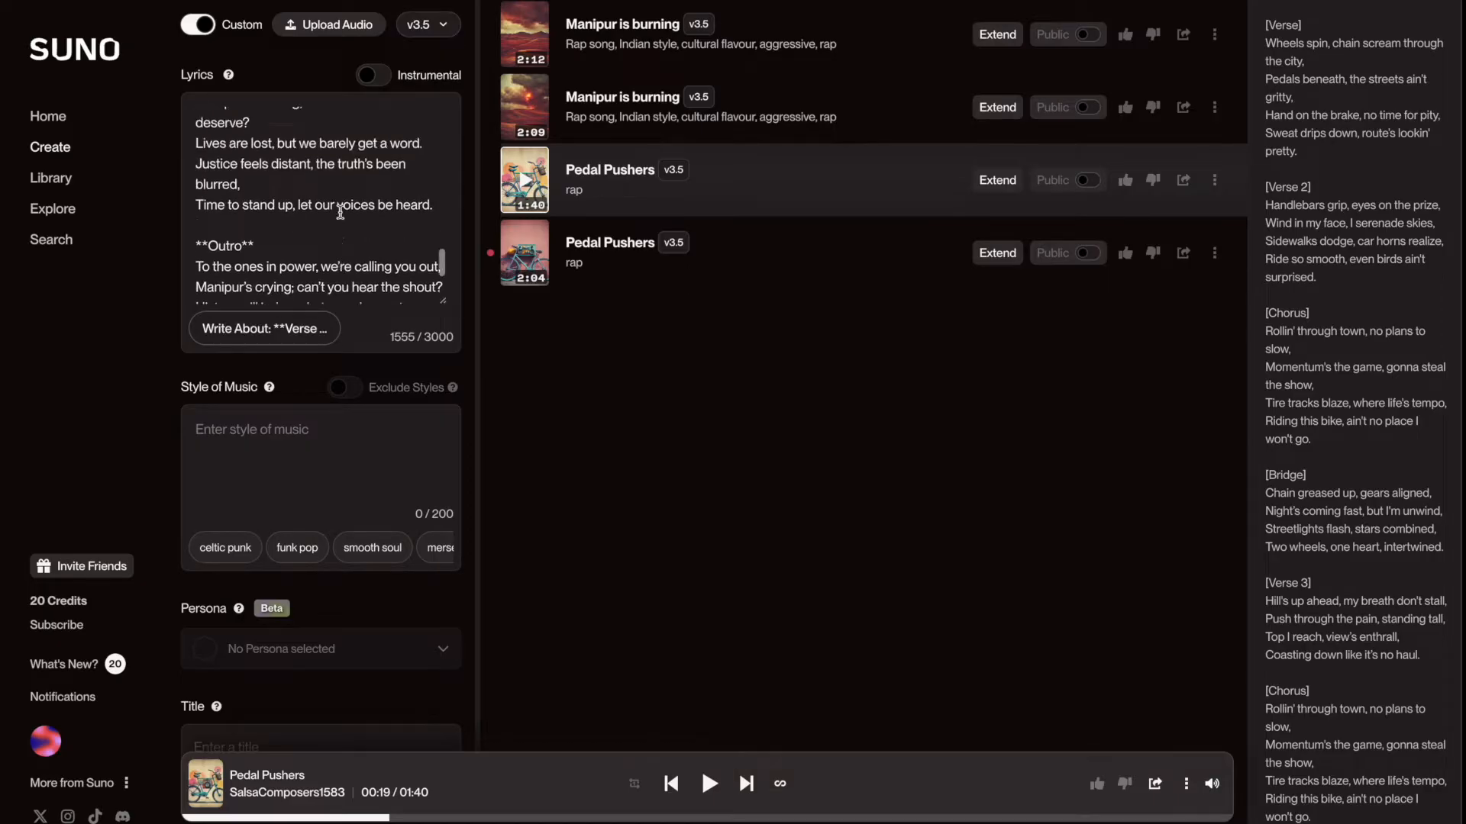
scroll(340, 212, "up", 2)
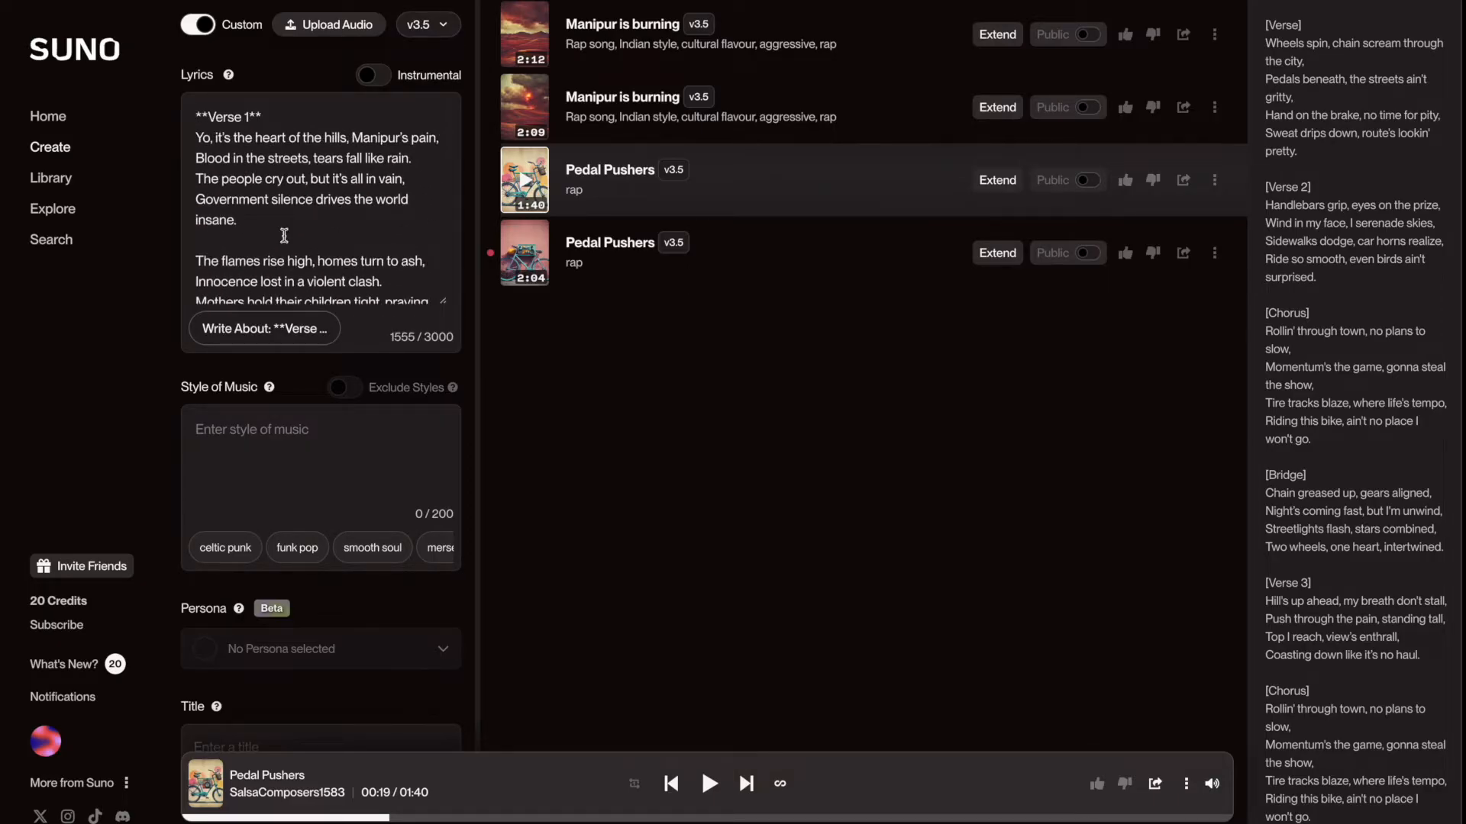
scroll(284, 235, "down", 10)
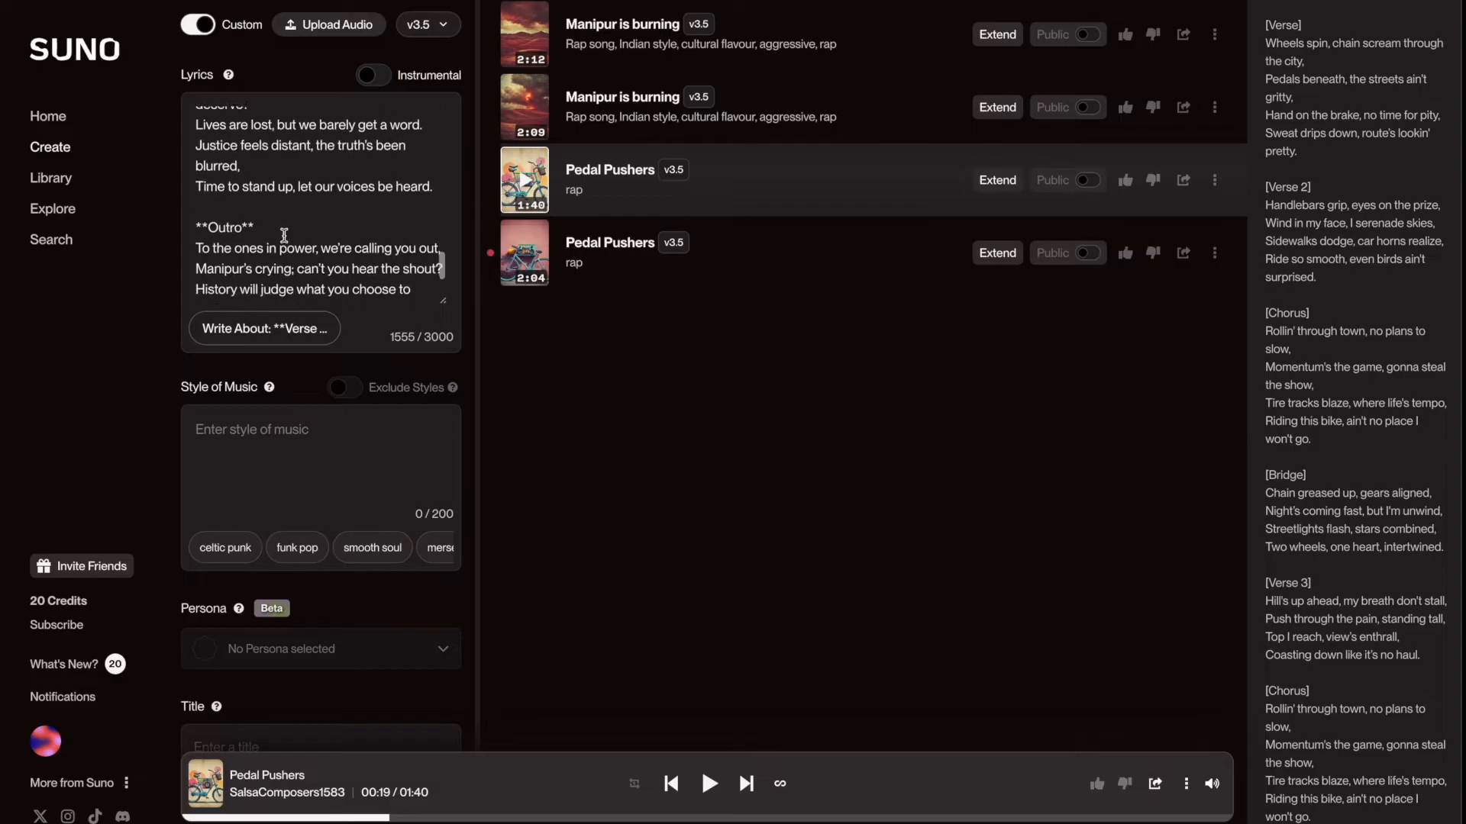
scroll(284, 235, "up", 10)
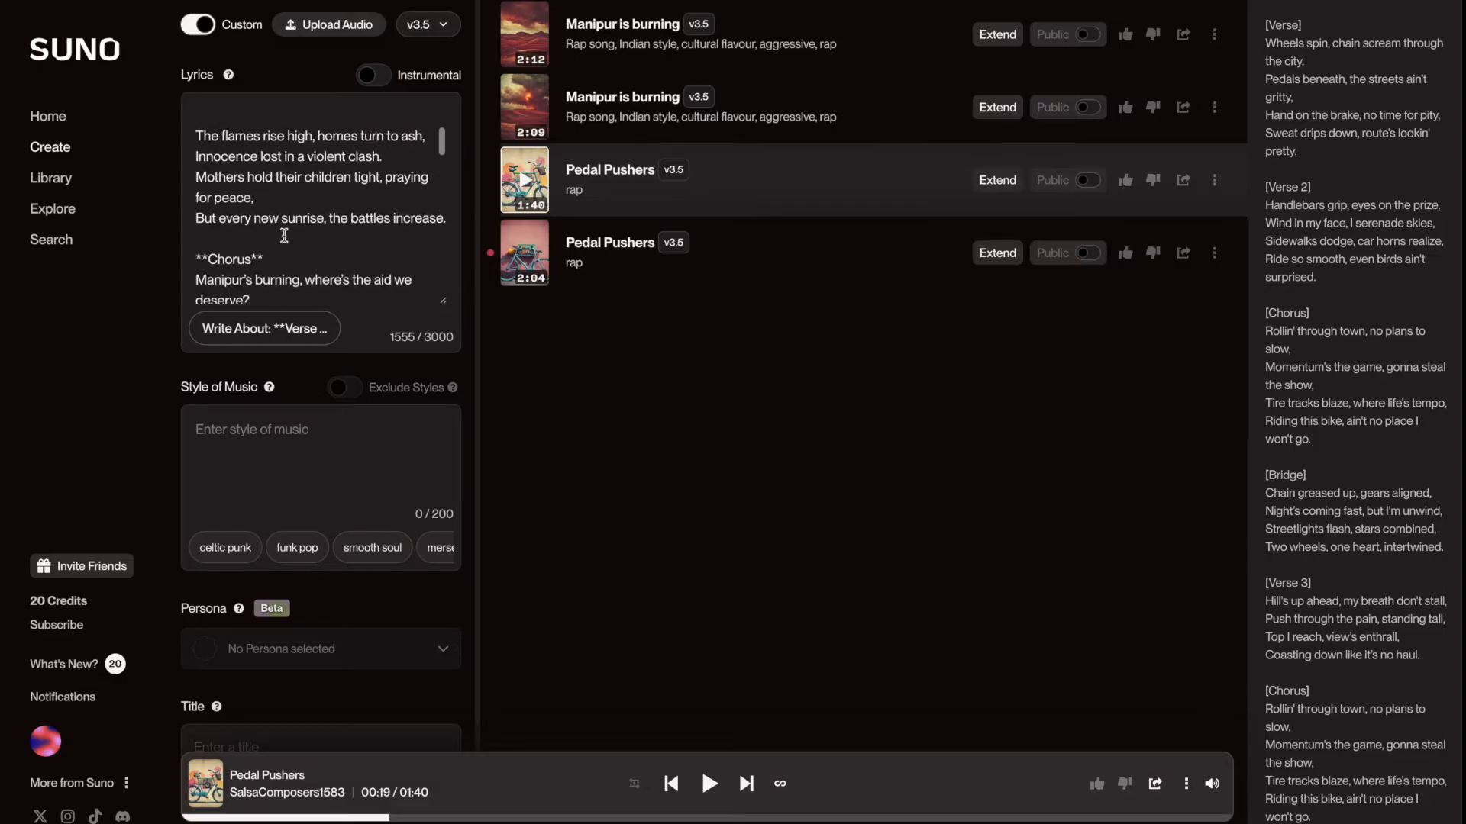
- Set the custom song's style of music to "Rap indian style, energetic,"
left_click(268, 434)
type("Rap ind")
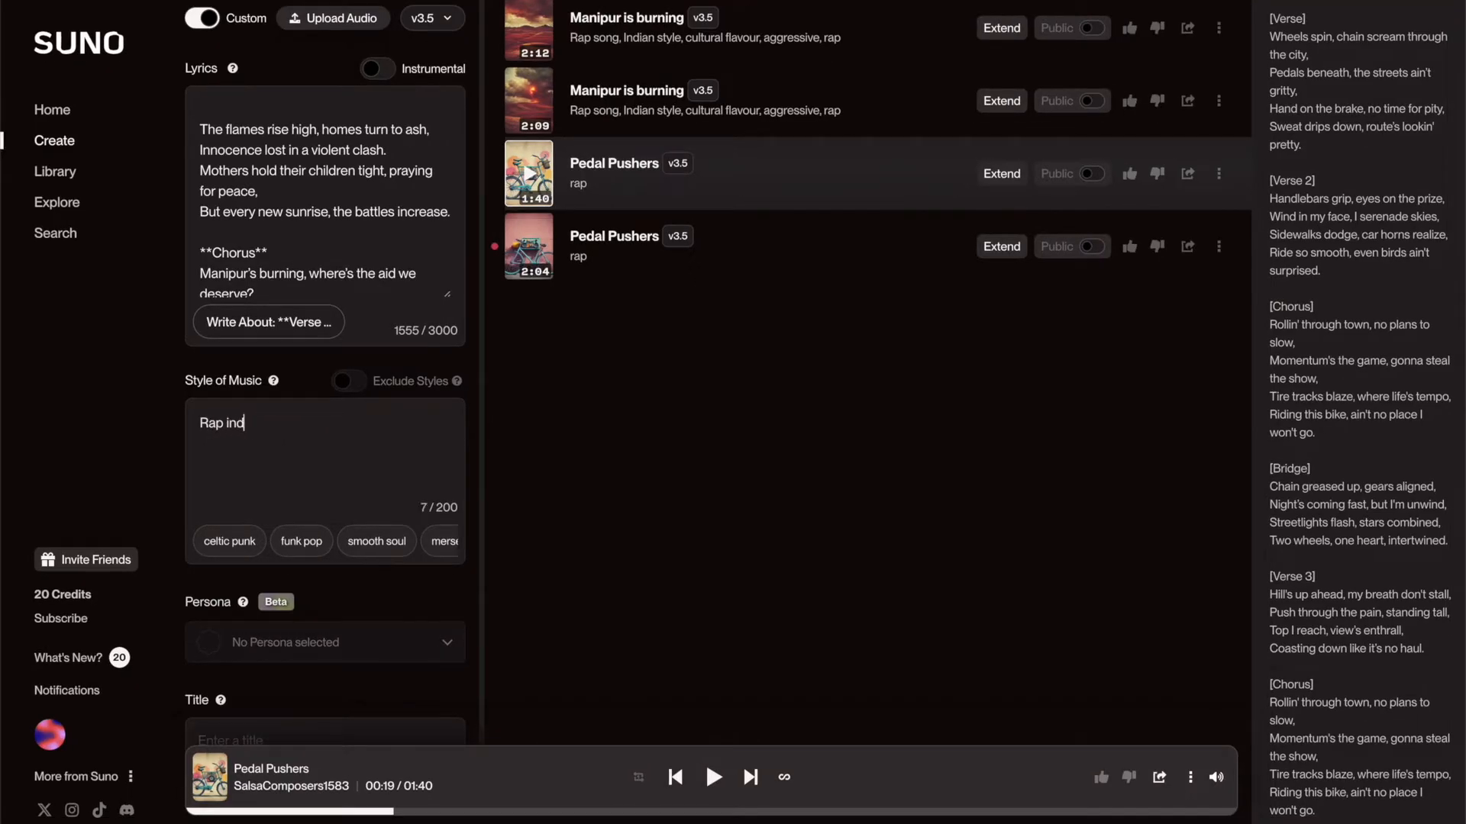
type("ian style,")
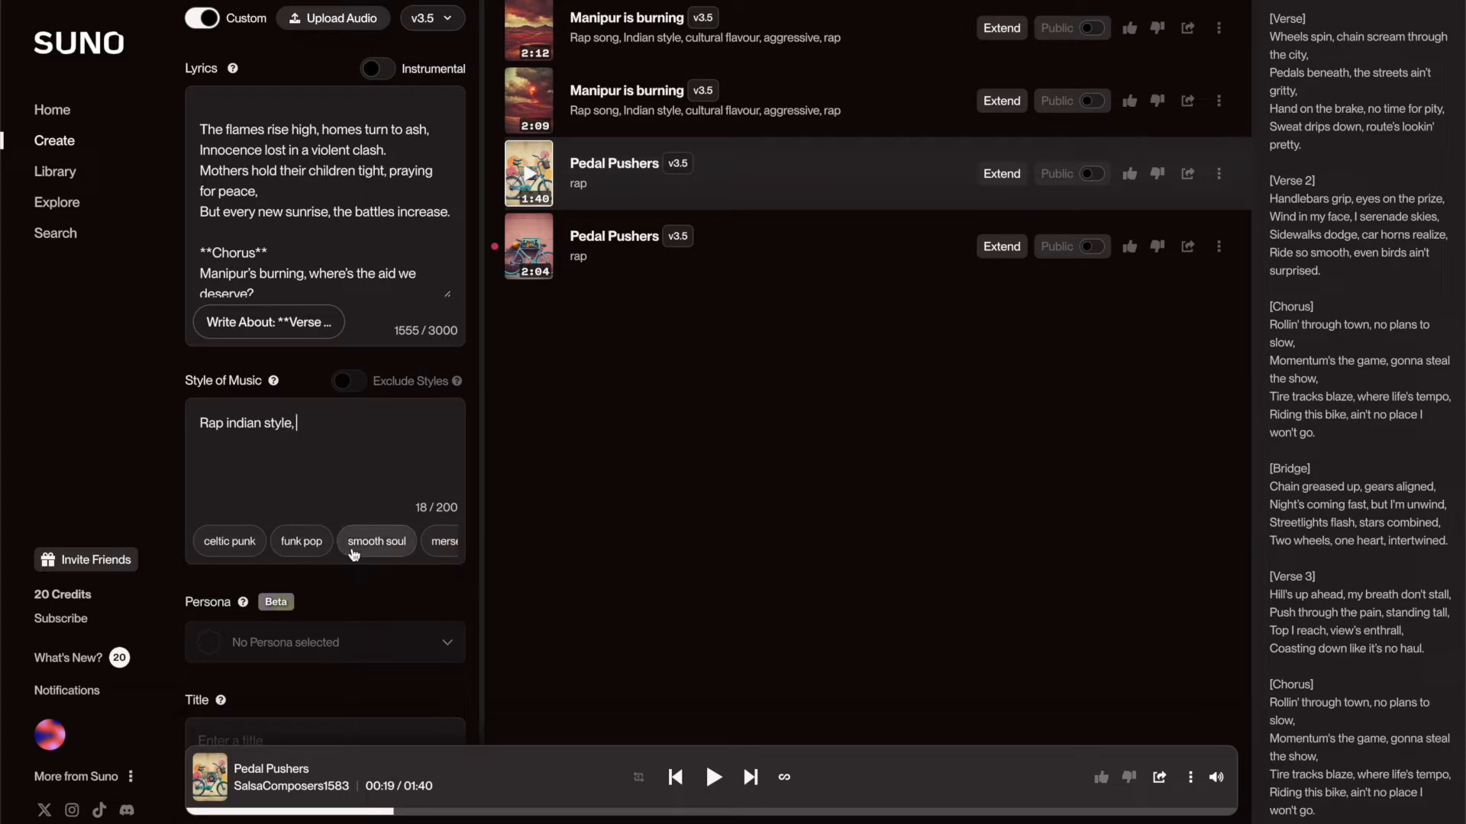
scroll(406, 542, "right", 5)
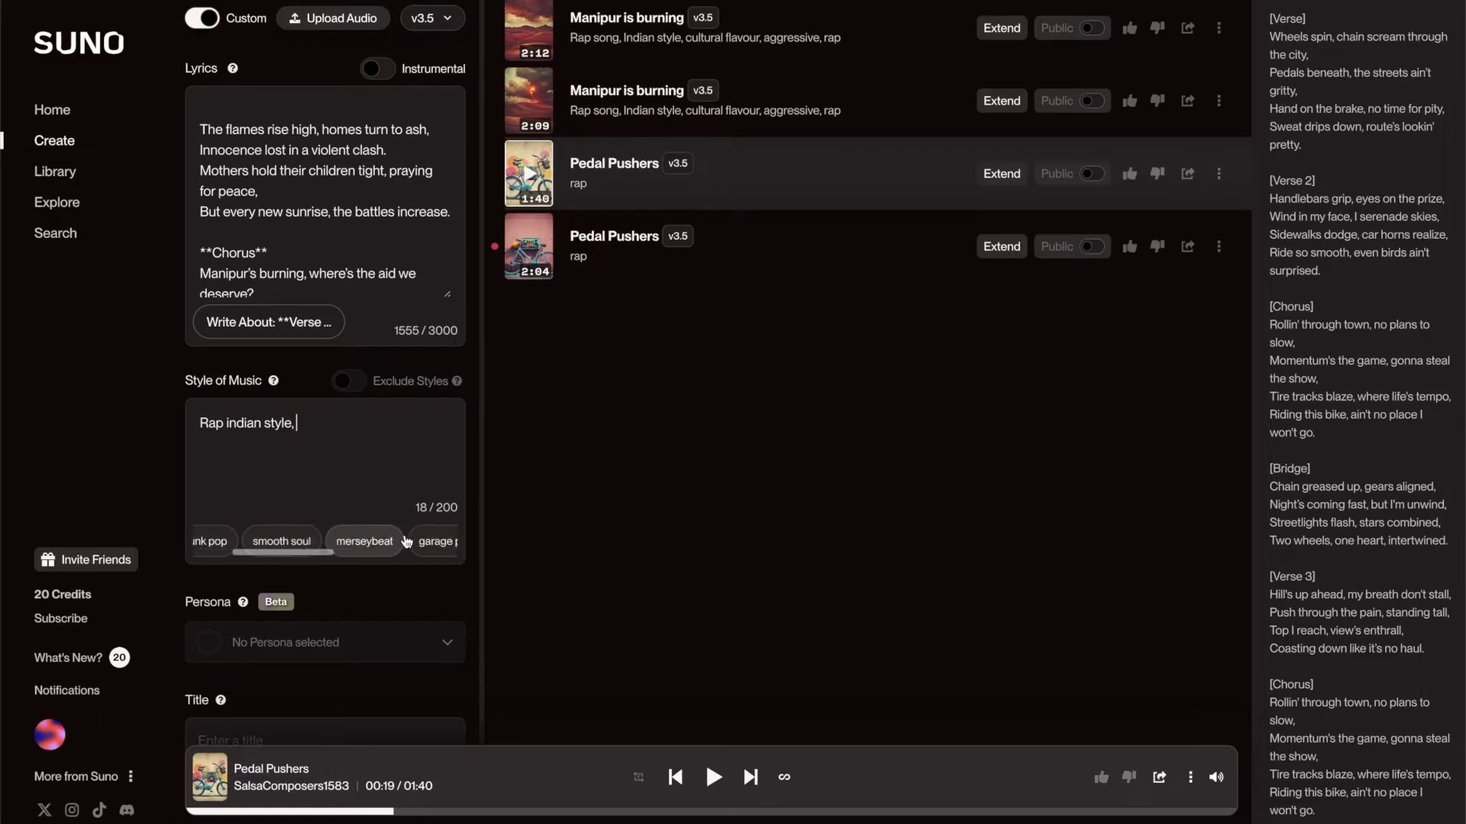
scroll(407, 542, "right", 2)
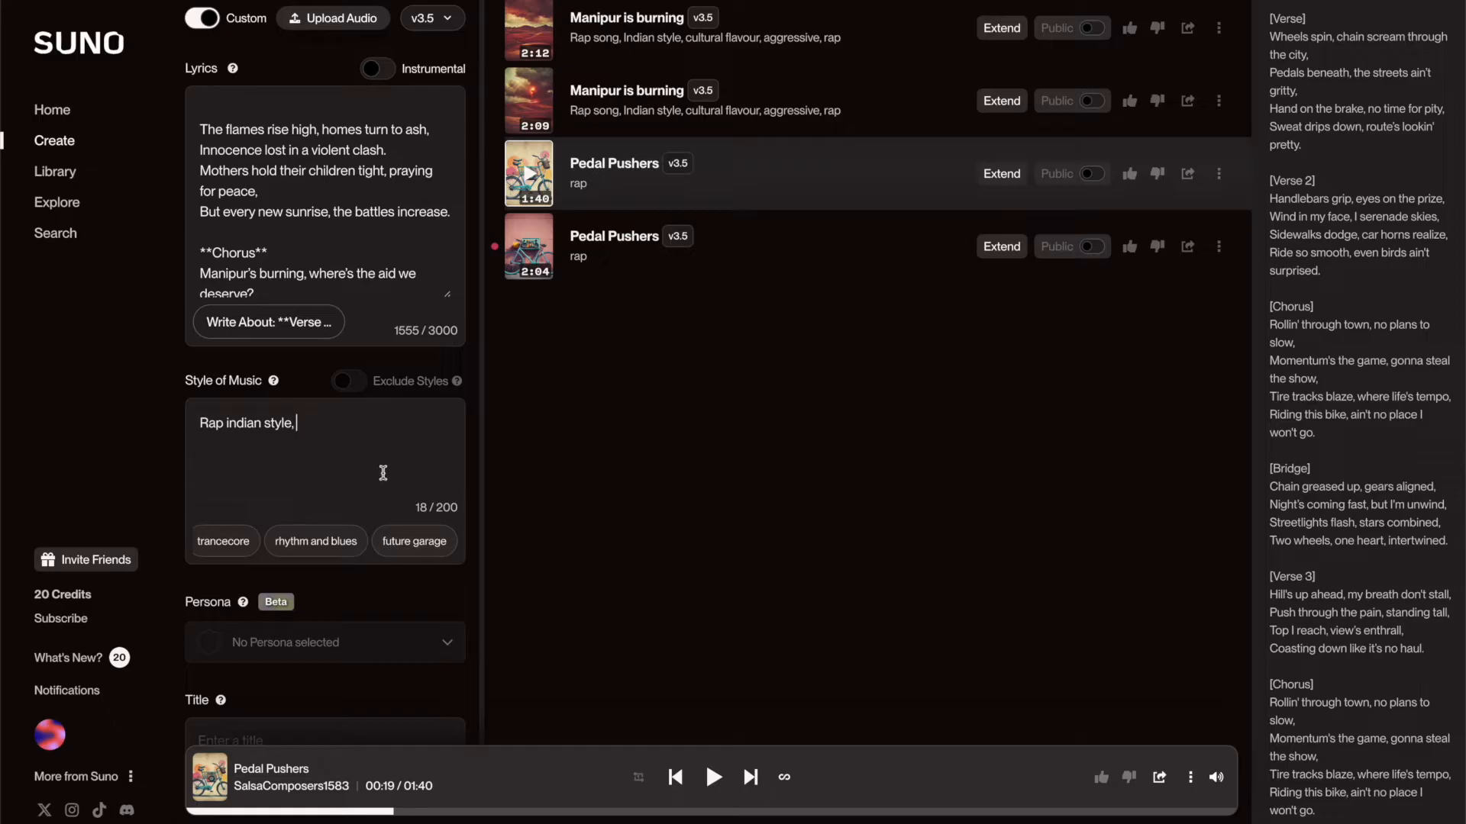
type("energetic,")
- Title the custom song "Manipur Is Still Burning", review the entered style and generate the song
scroll(355, 576, "down", 2)
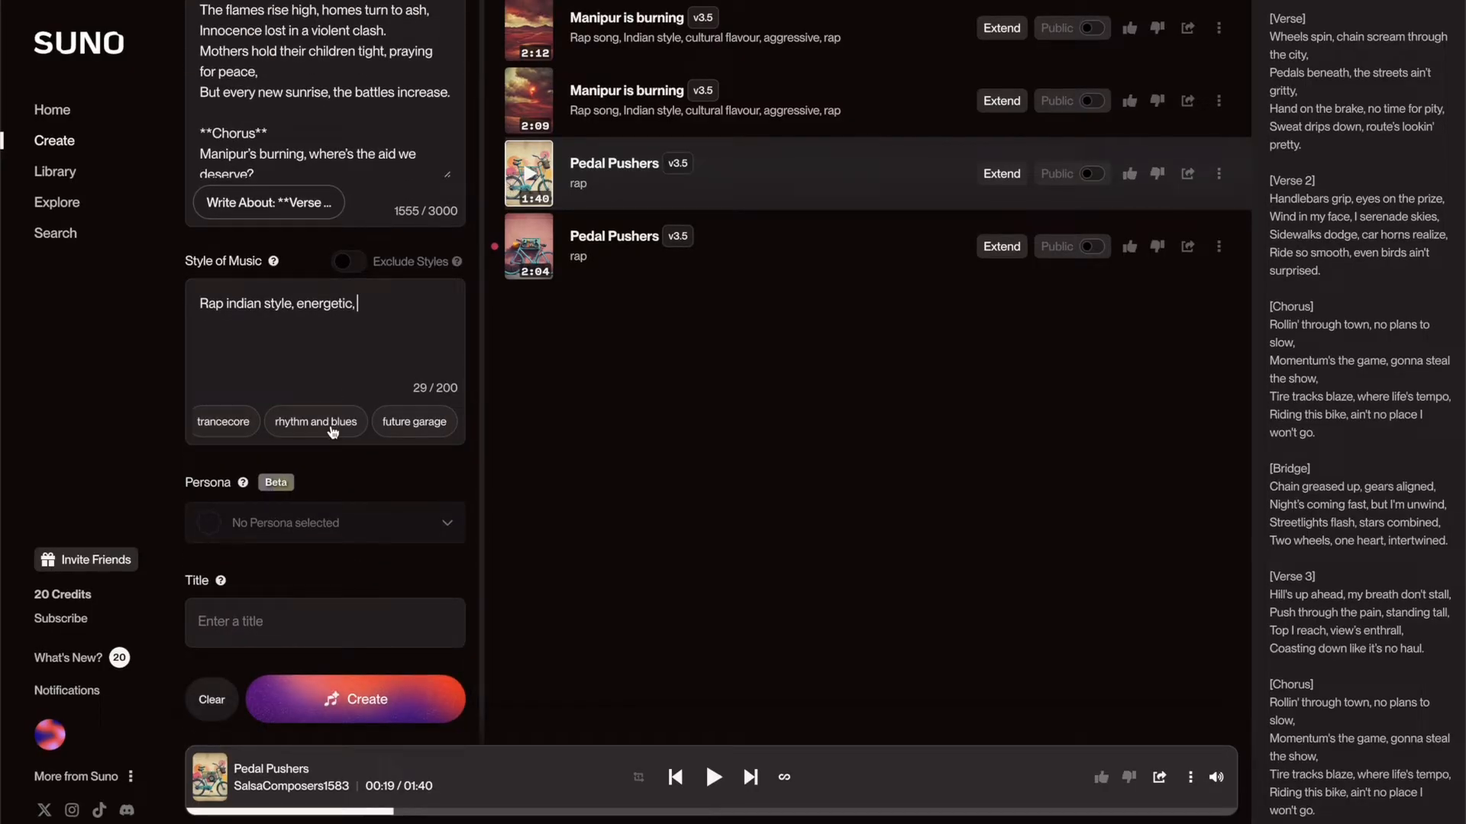
left_click(324, 622)
type("Man")
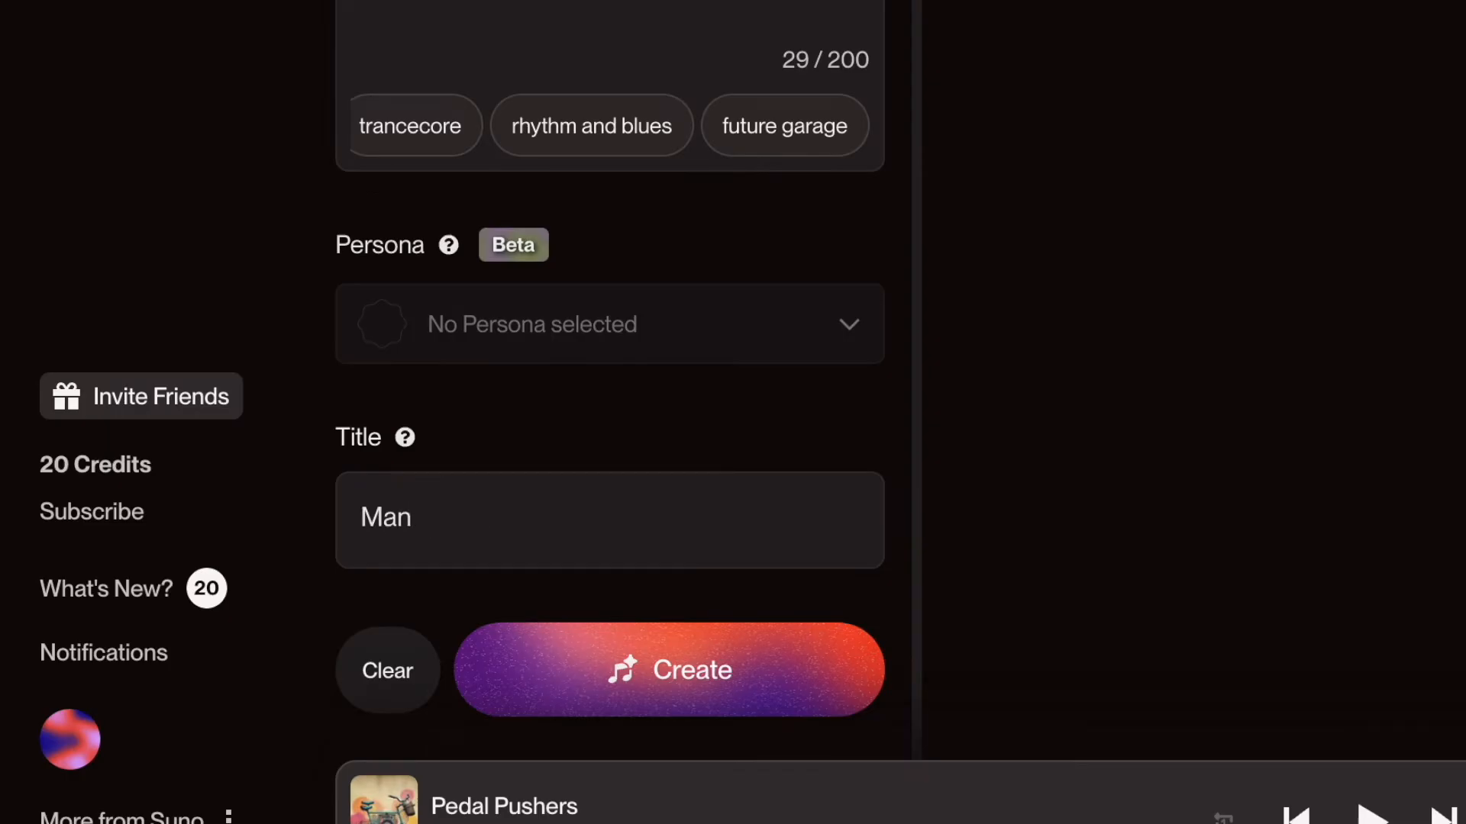
type("ipur Is Stil")
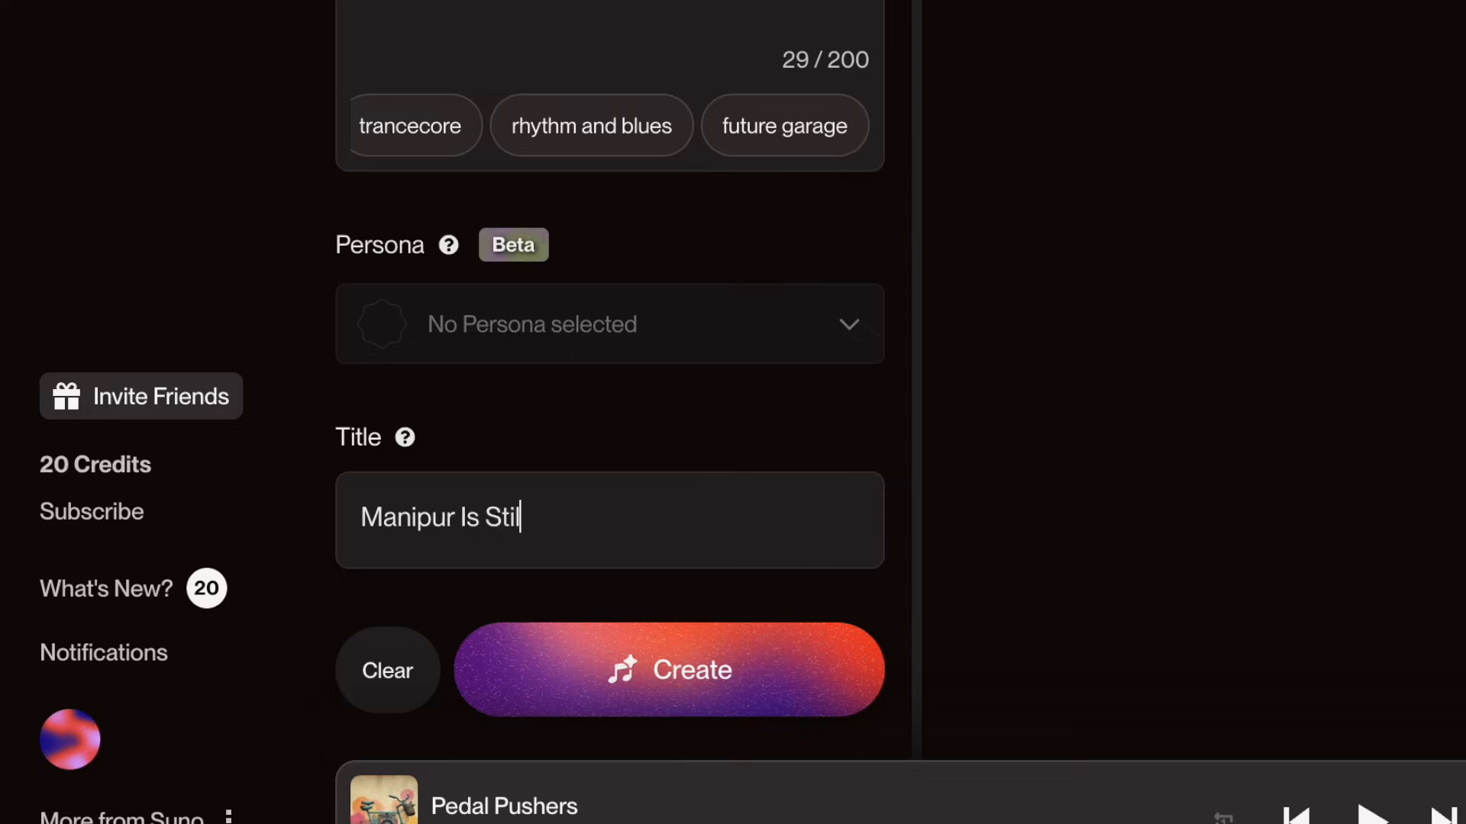
type("l Burning")
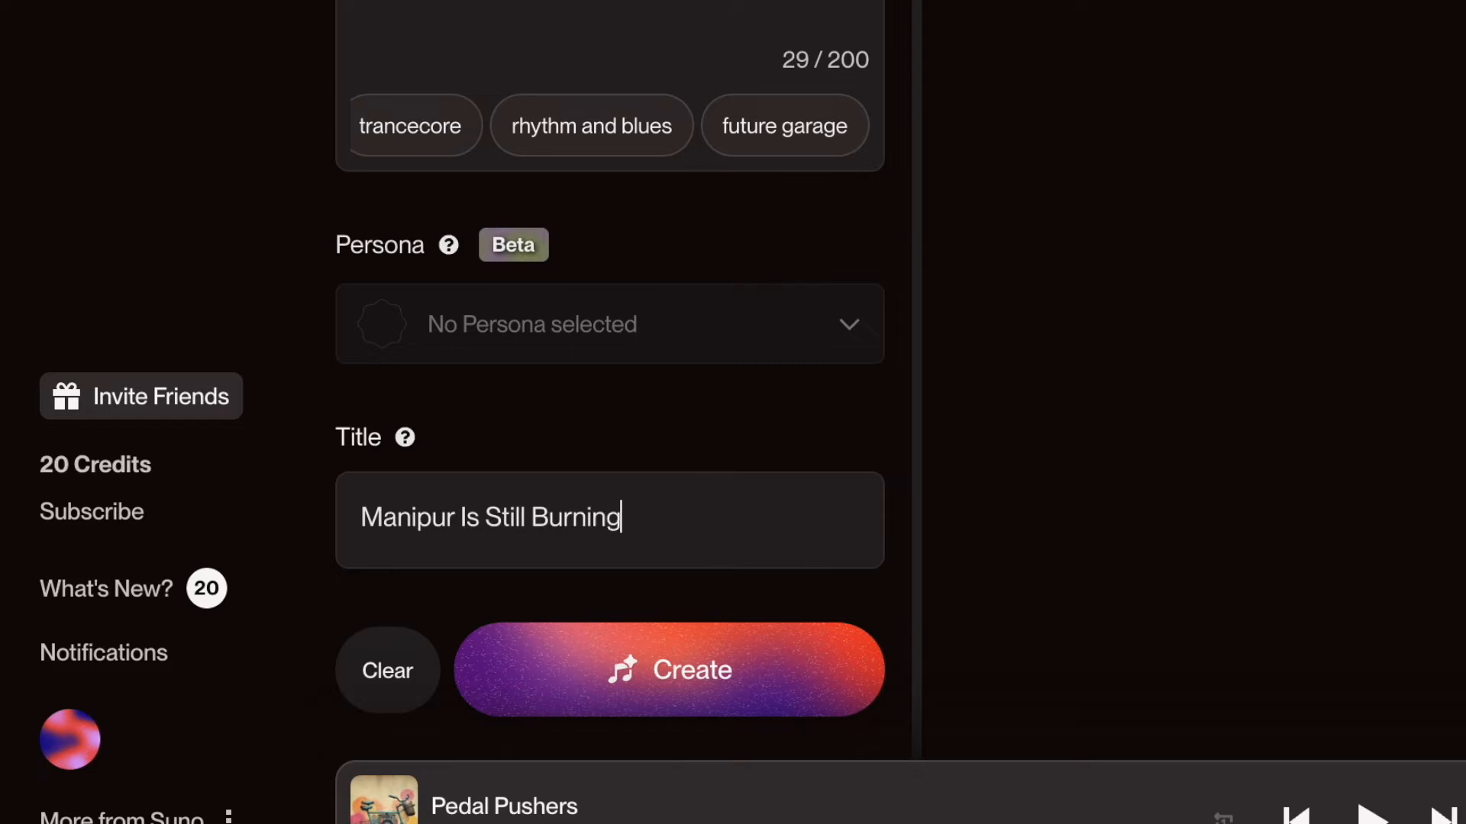
scroll(683, 390, "up", 2)
scroll(680, 359, "up", 1)
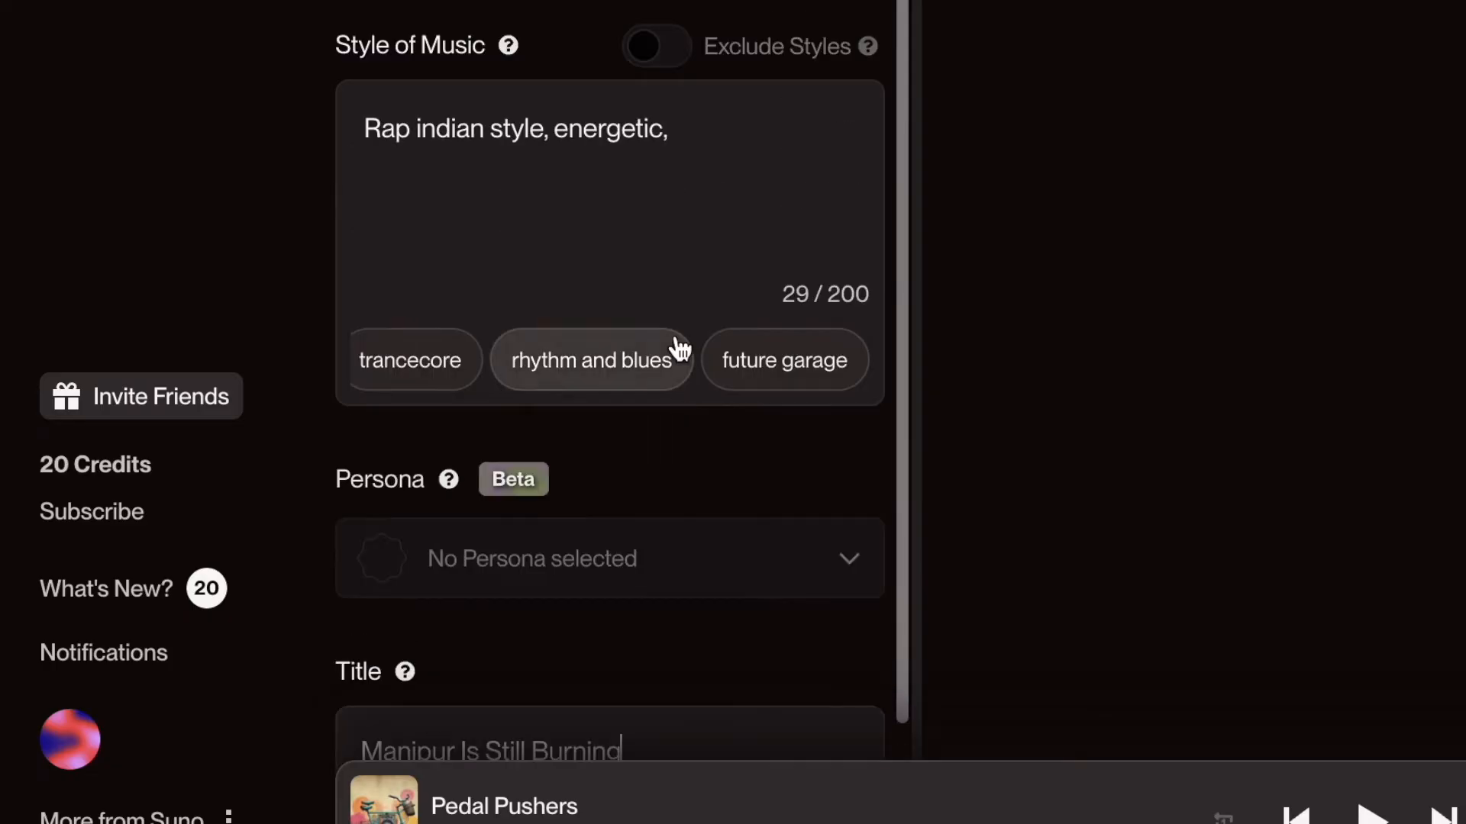
scroll(710, 649, "down", 3)
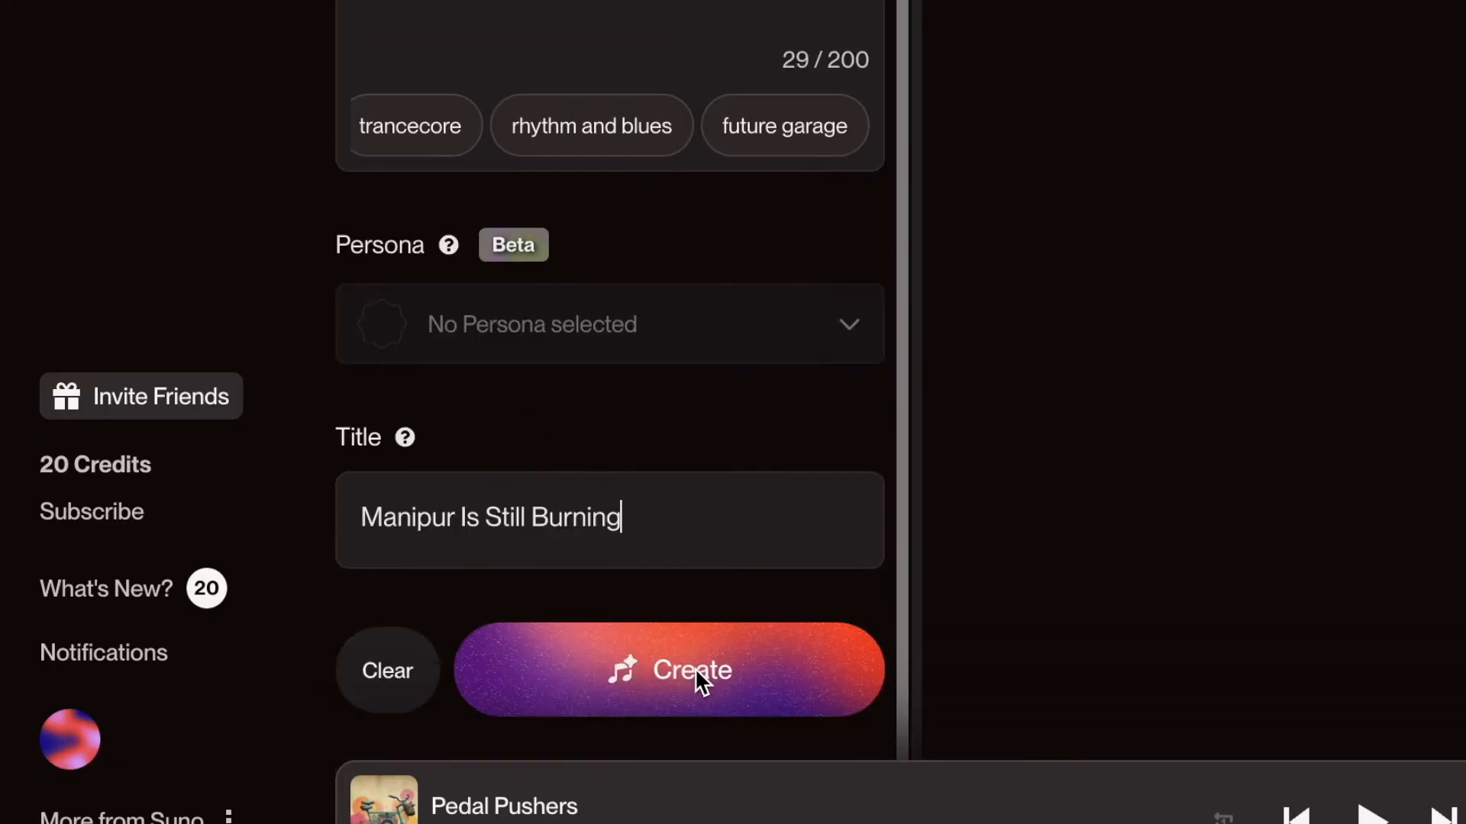
left_click(663, 695)
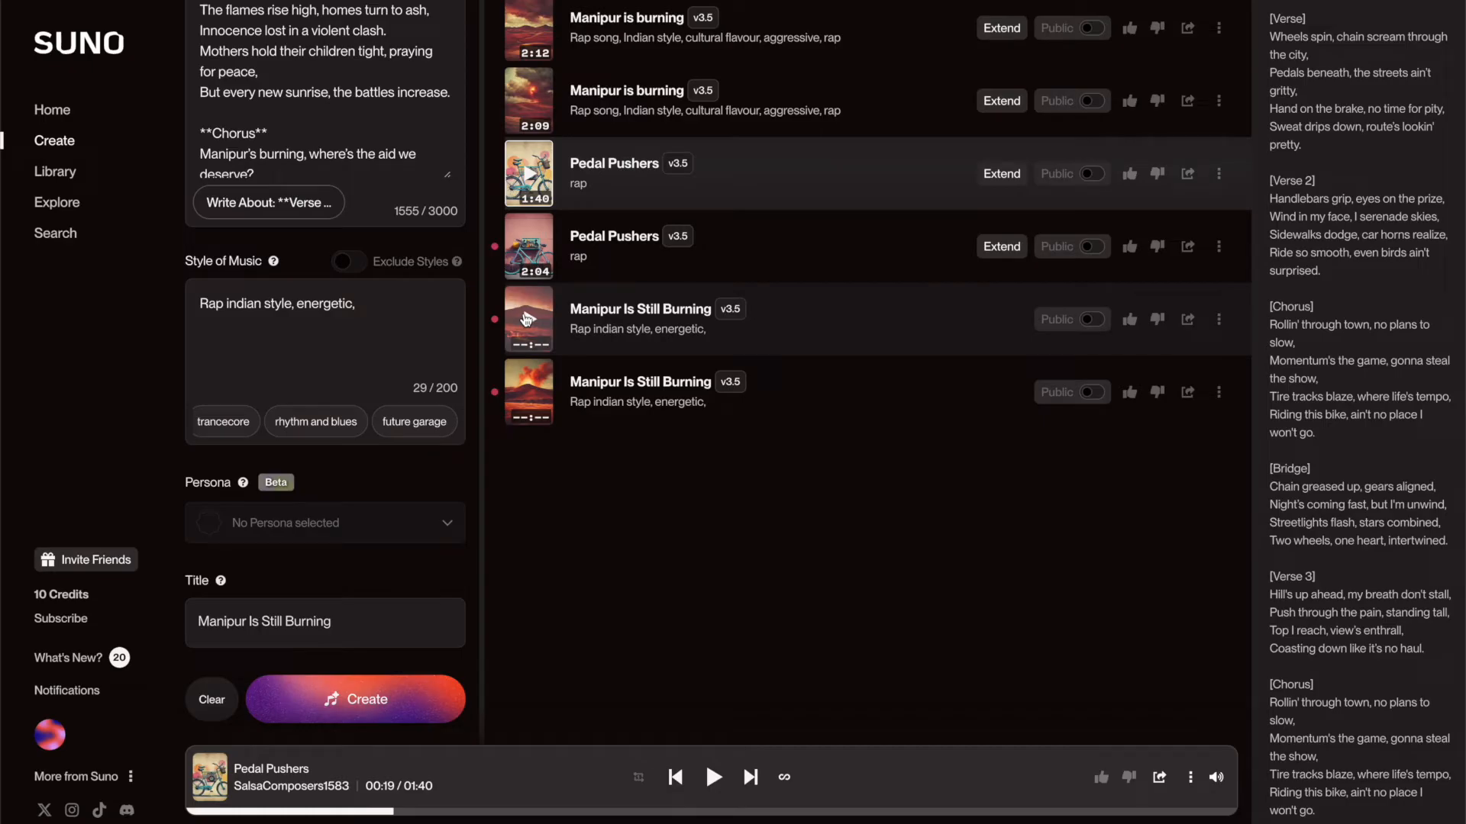
- Listen to the start of the first "Manipur Is Still Burning" version, pause it and play the second version
left_click(526, 319)
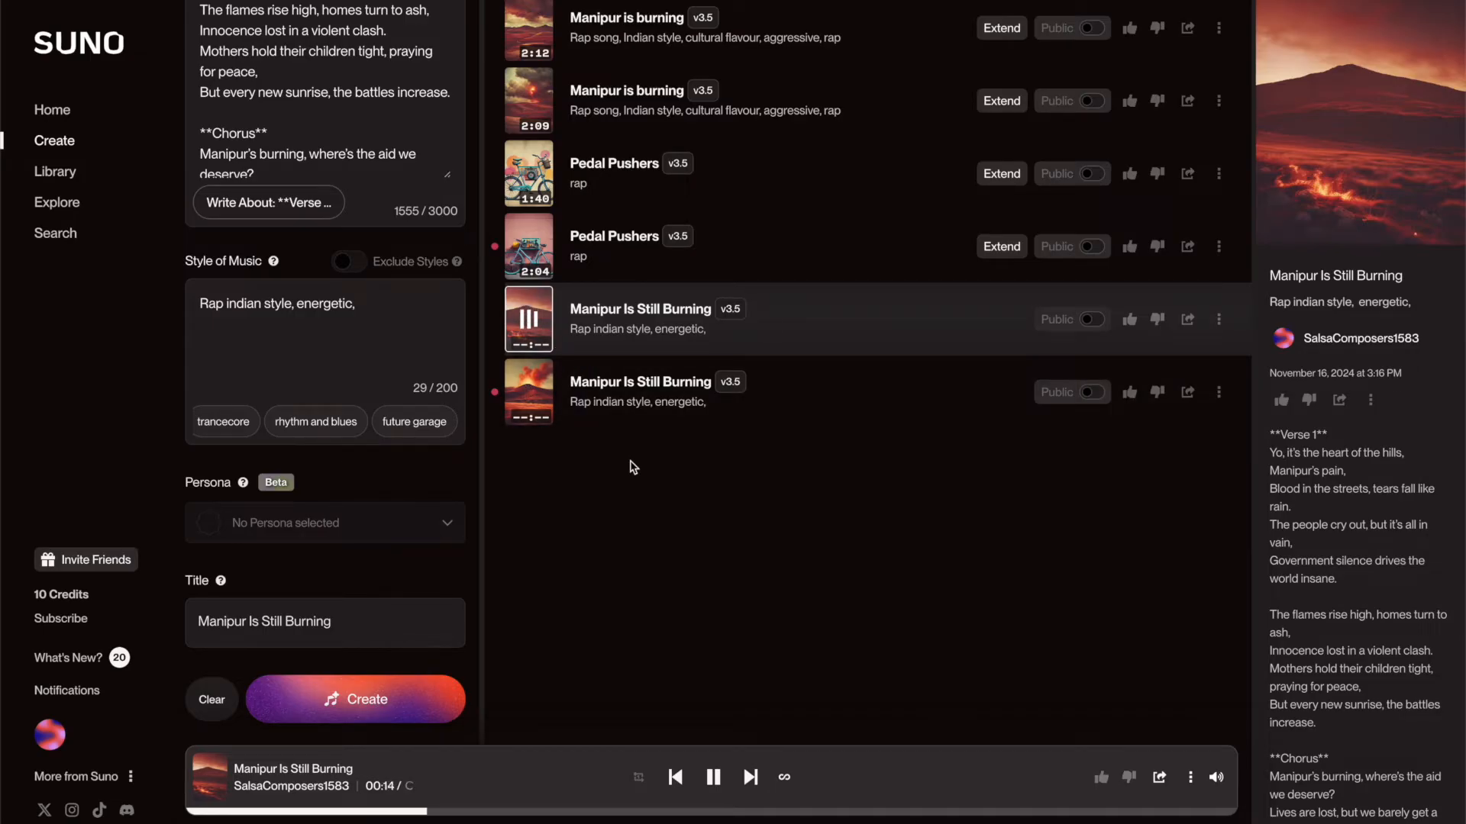
left_click(529, 322)
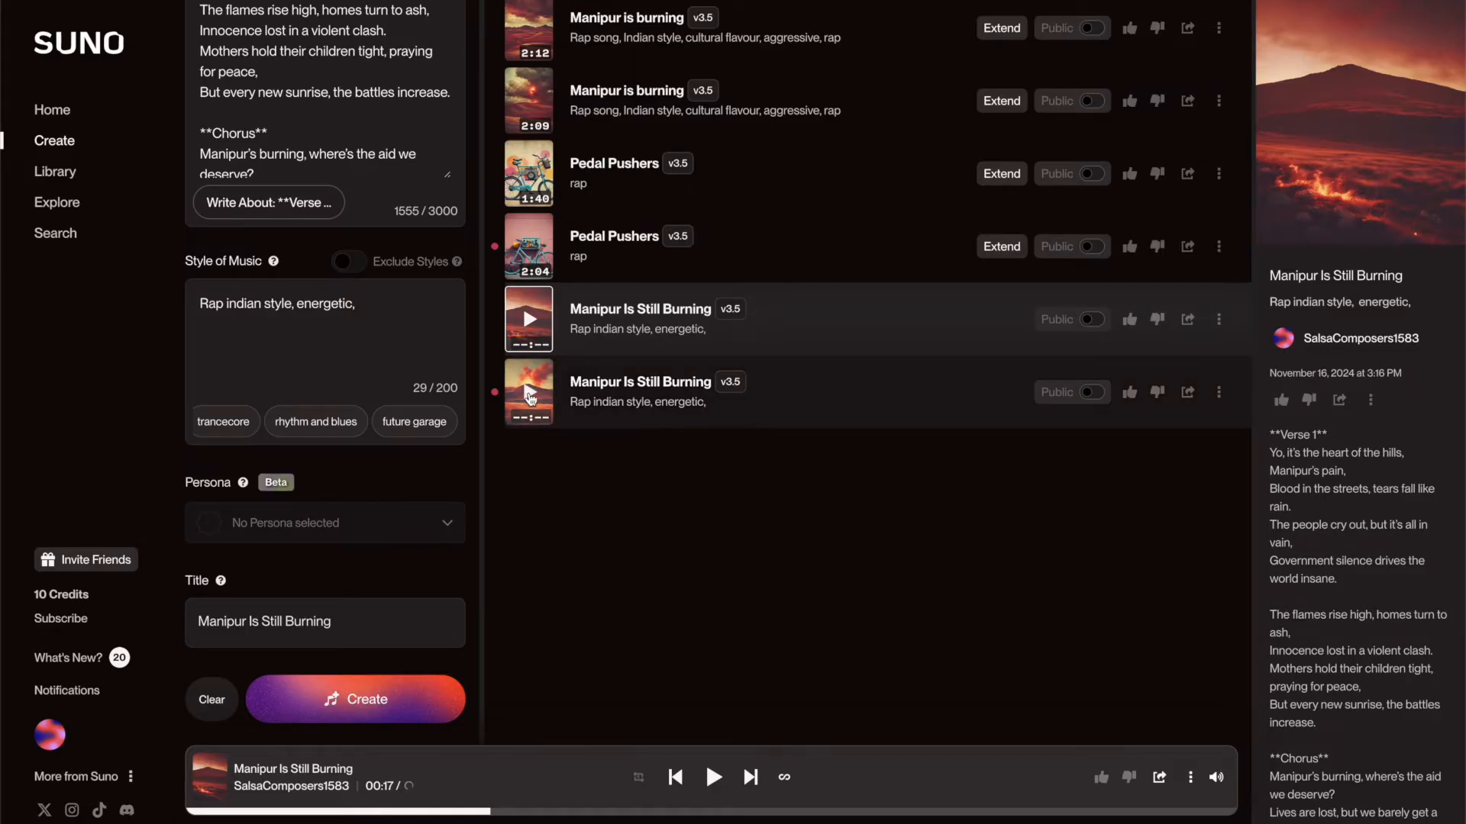
left_click(530, 394)
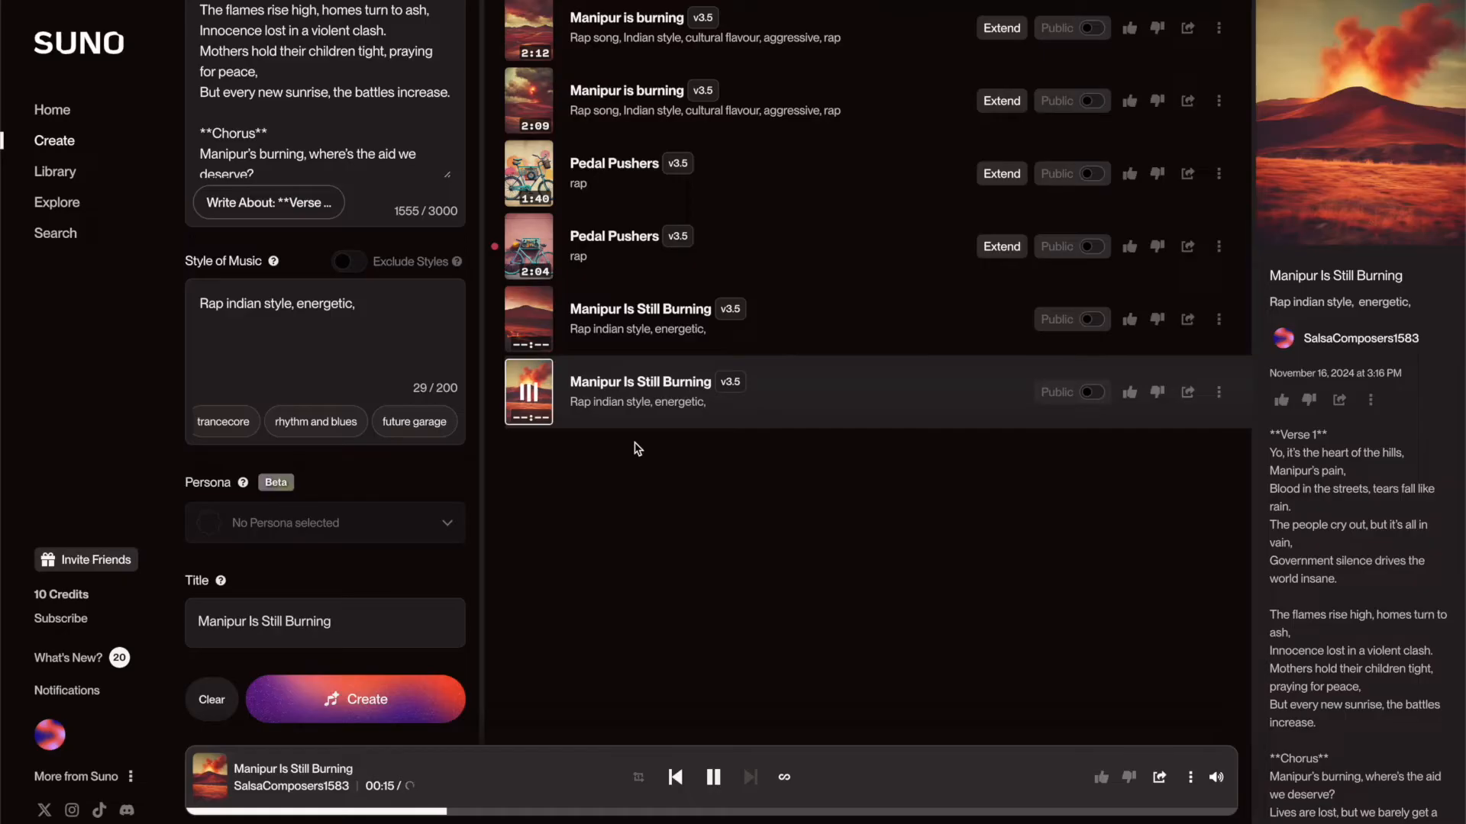
- Open the second version's song page, pause playback and read its lyrics from Verse 1 to the Outro
left_click(620, 383)
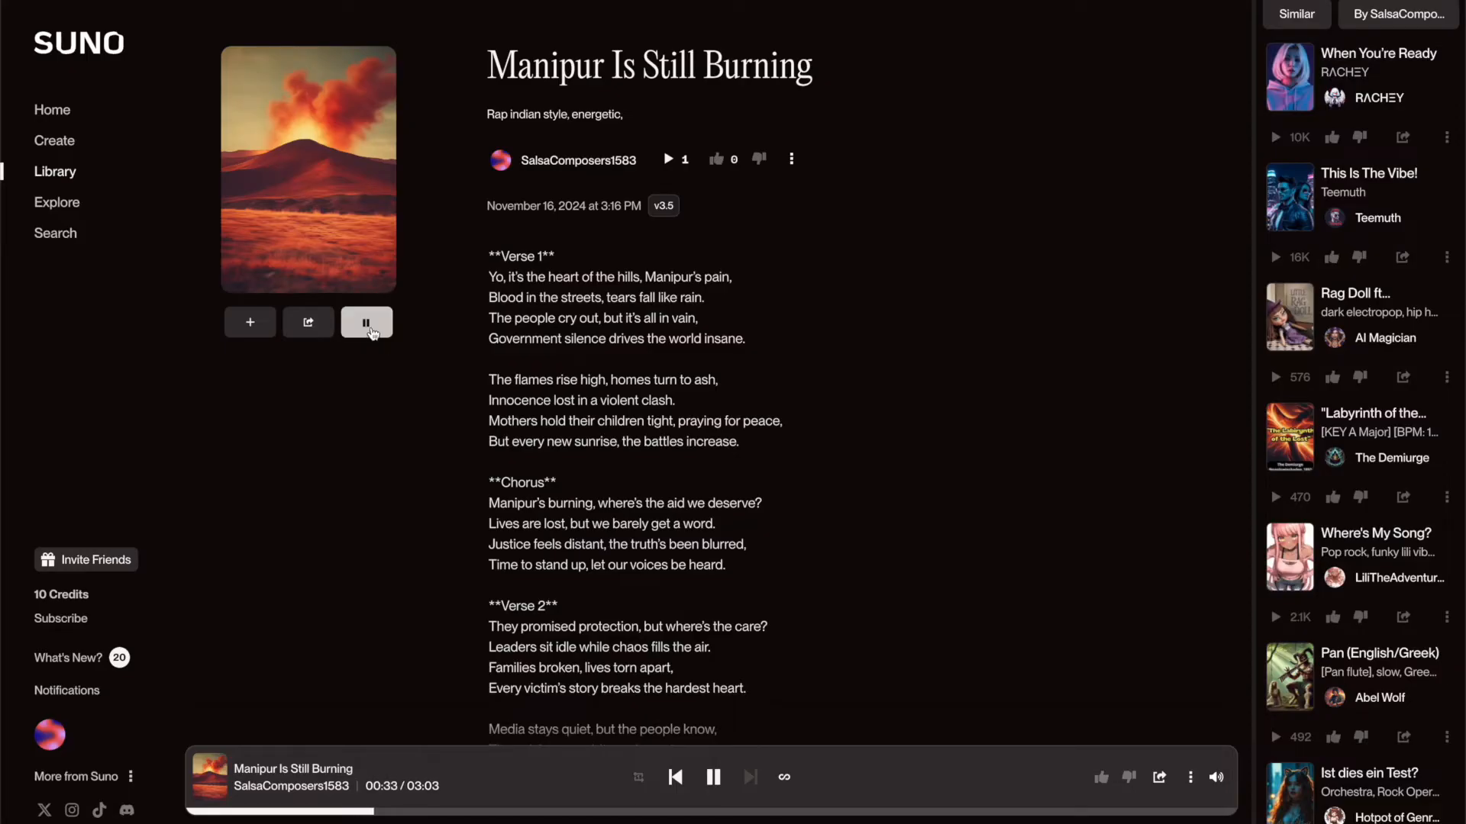
left_click(367, 323)
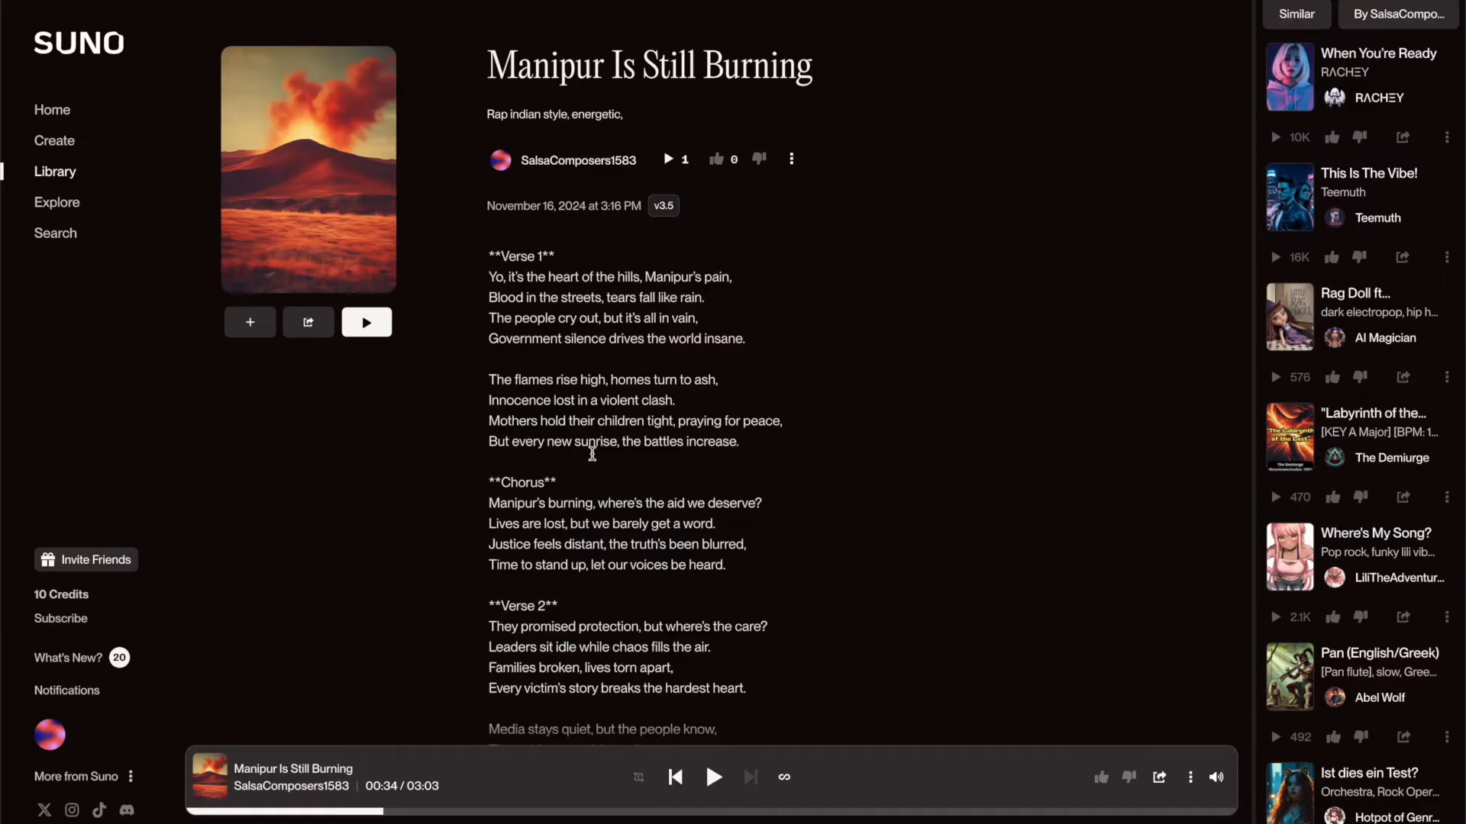
scroll(605, 484, "down", 4)
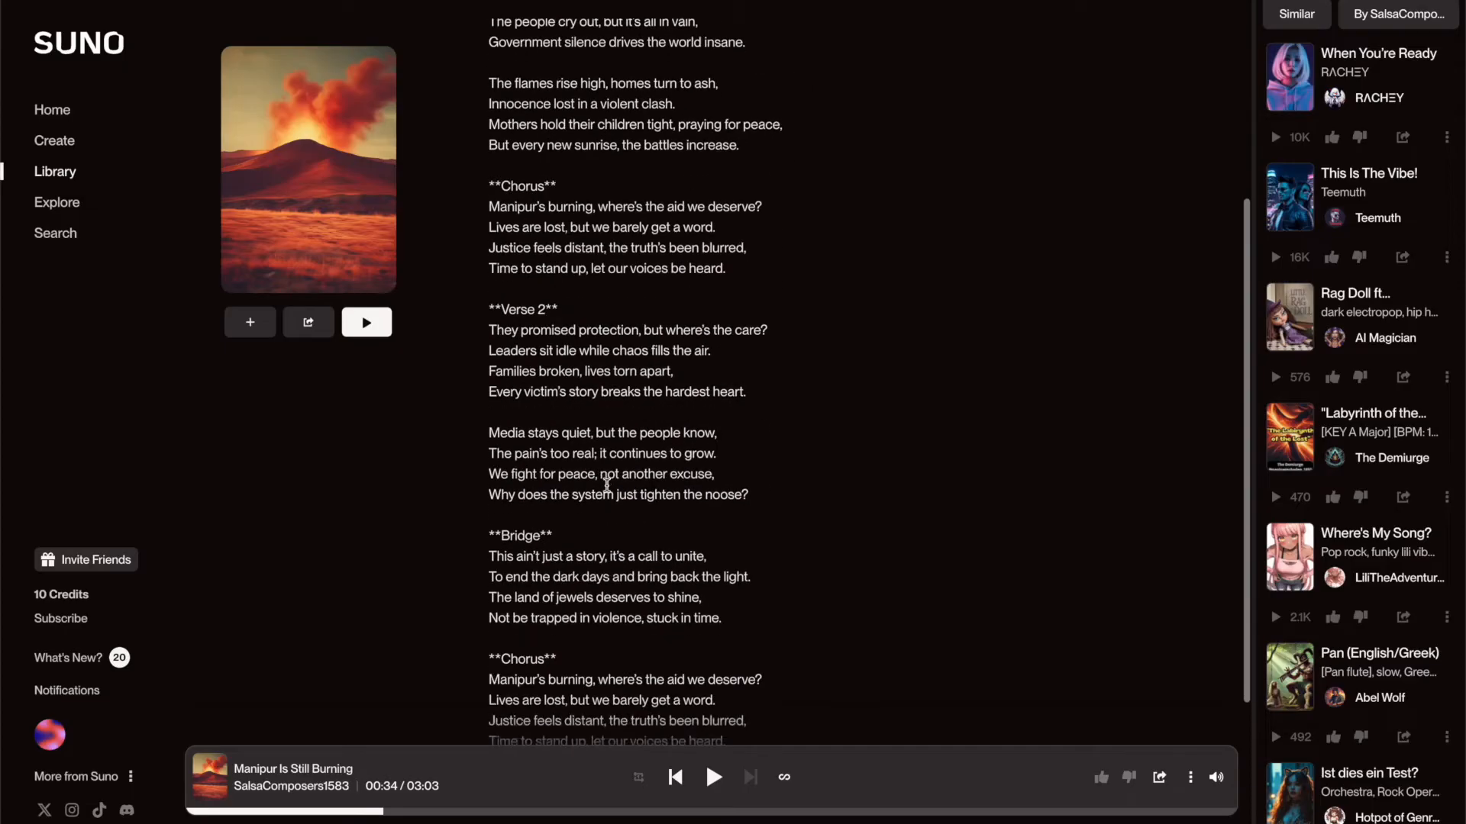
scroll(607, 485, "down", 3)
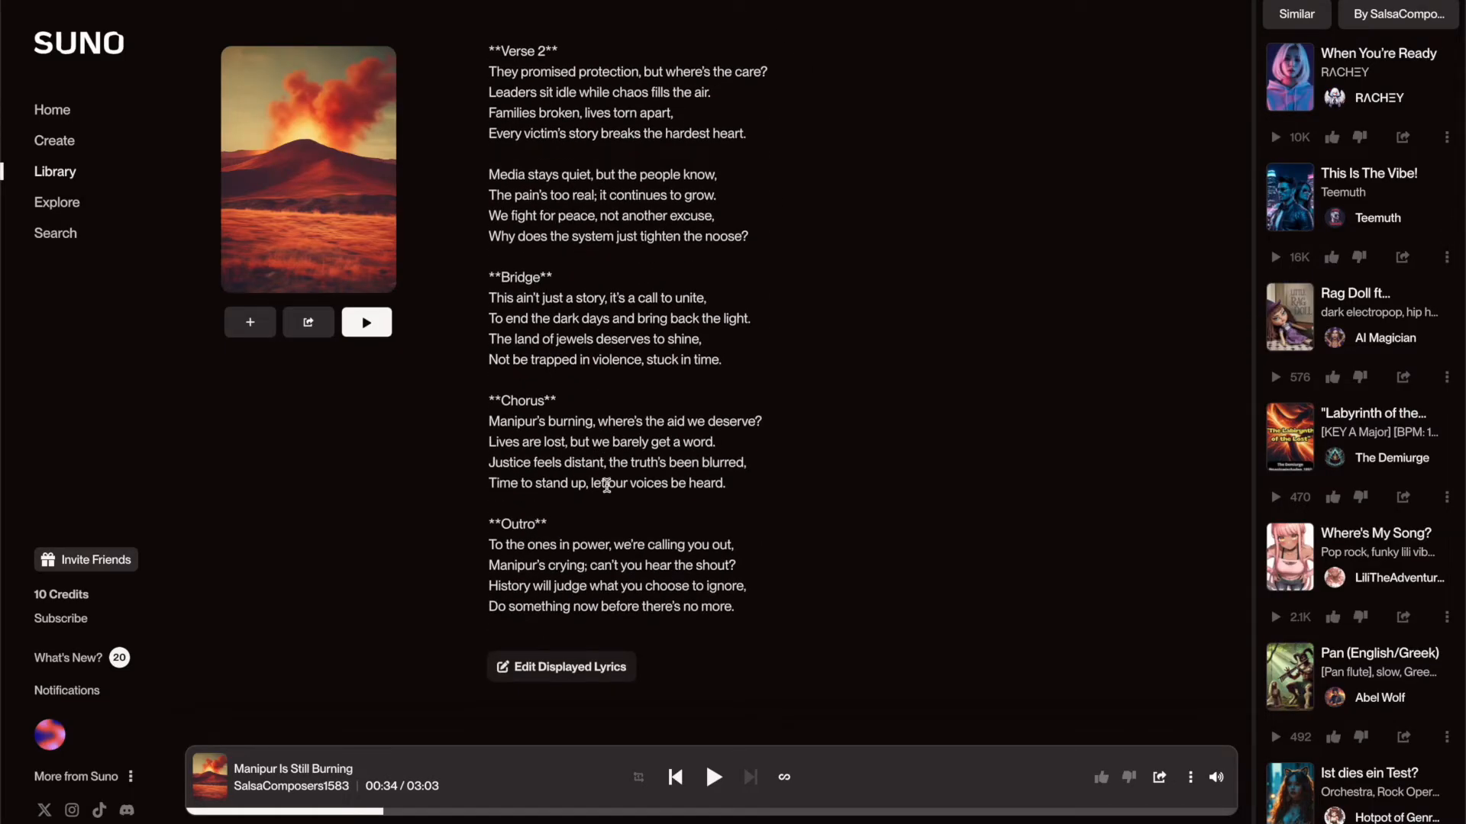
scroll(607, 486, "up", 7)
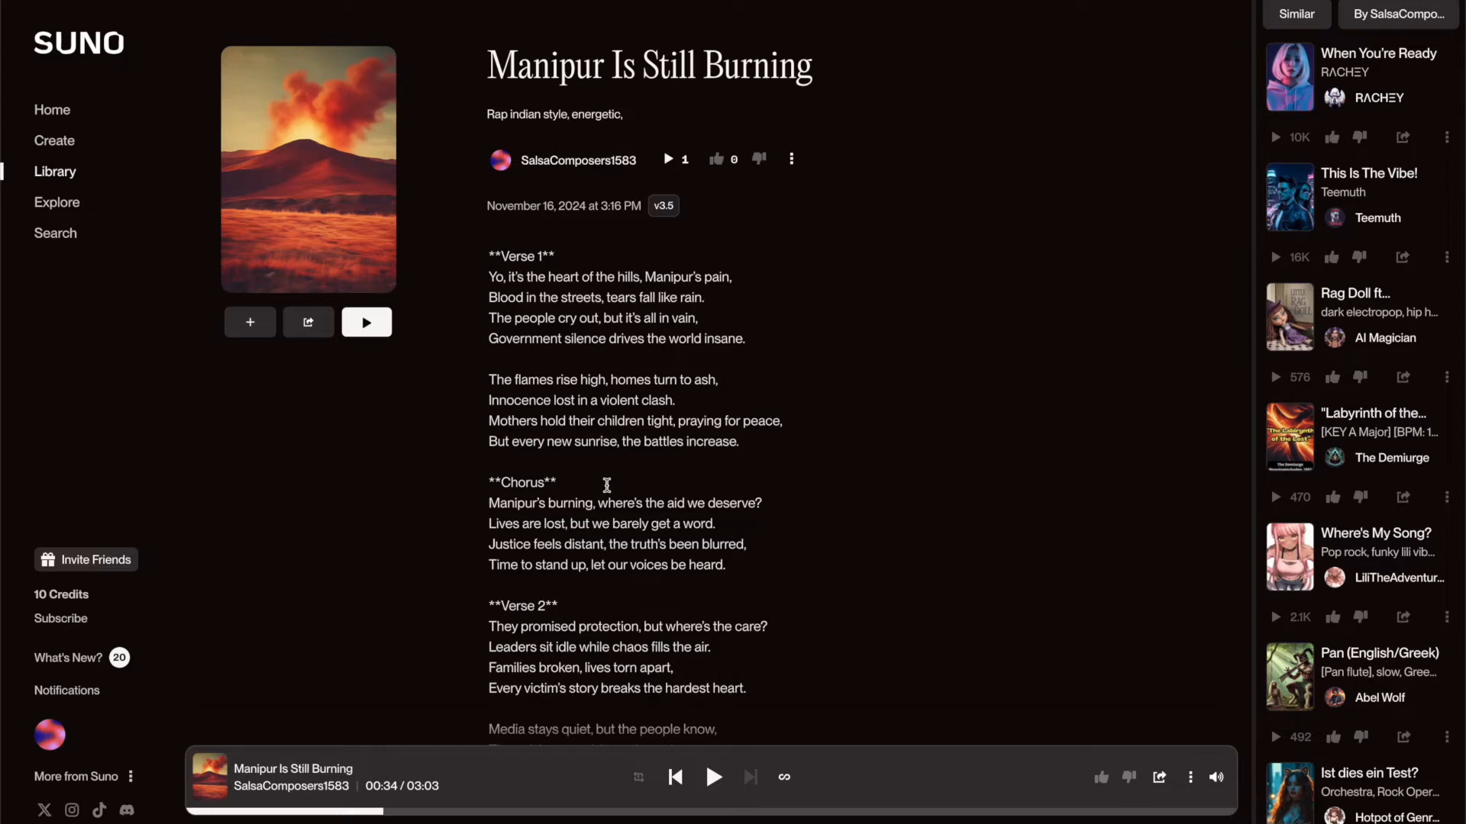
scroll(607, 485, "down", 1)
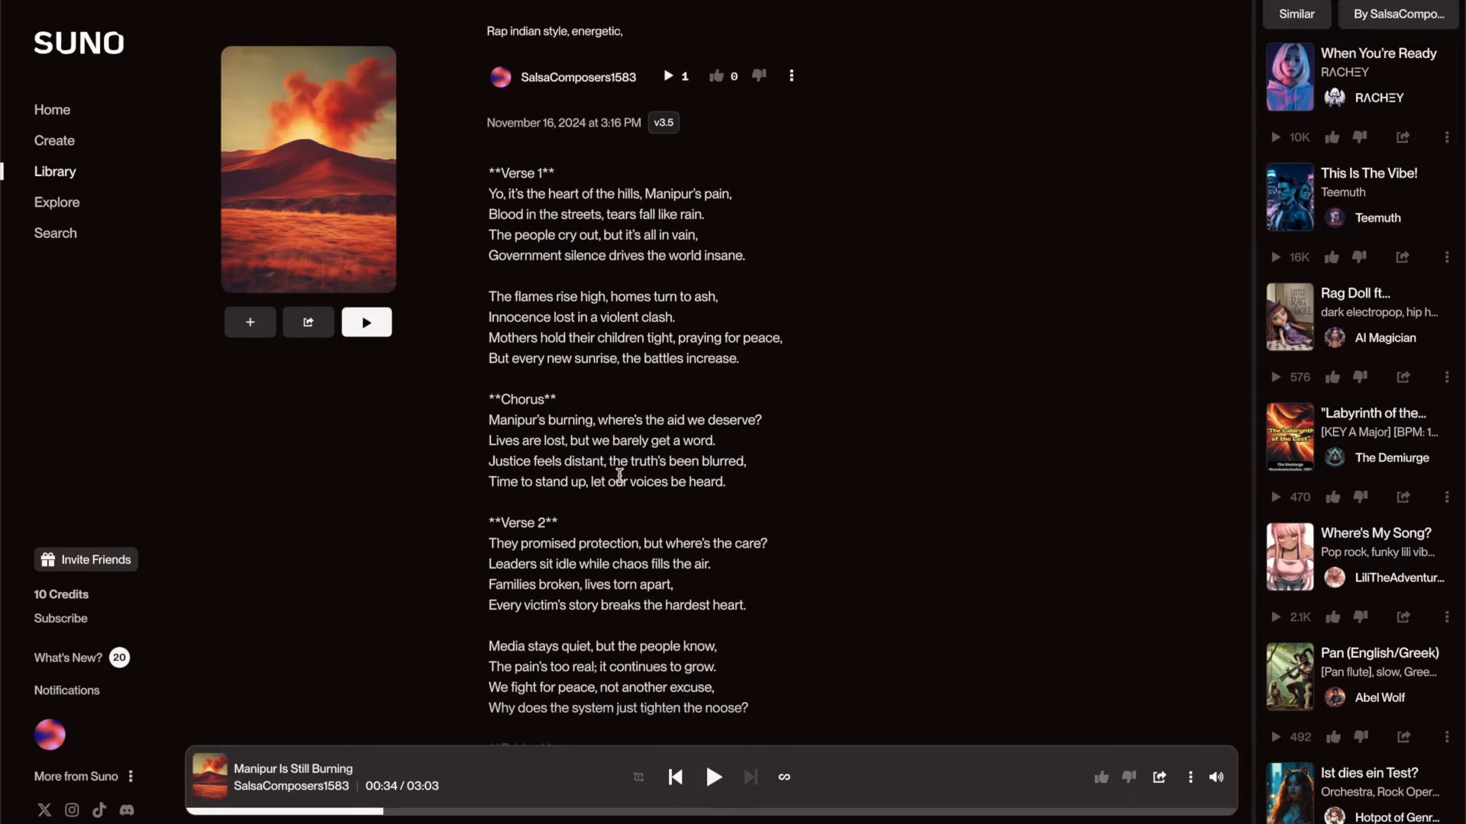
scroll(620, 476, "down", 1)
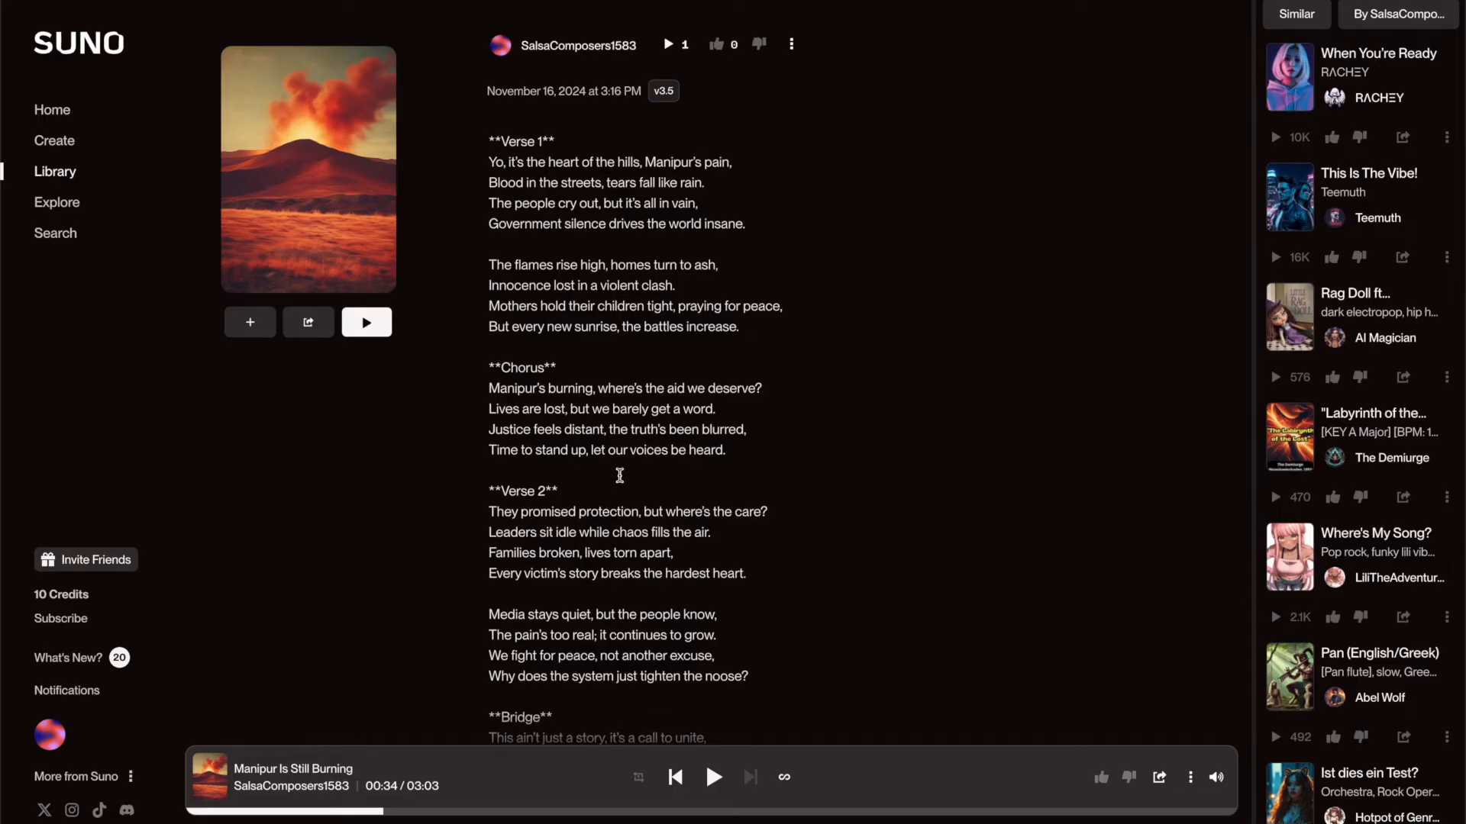
scroll(499, 277, "up", 2)
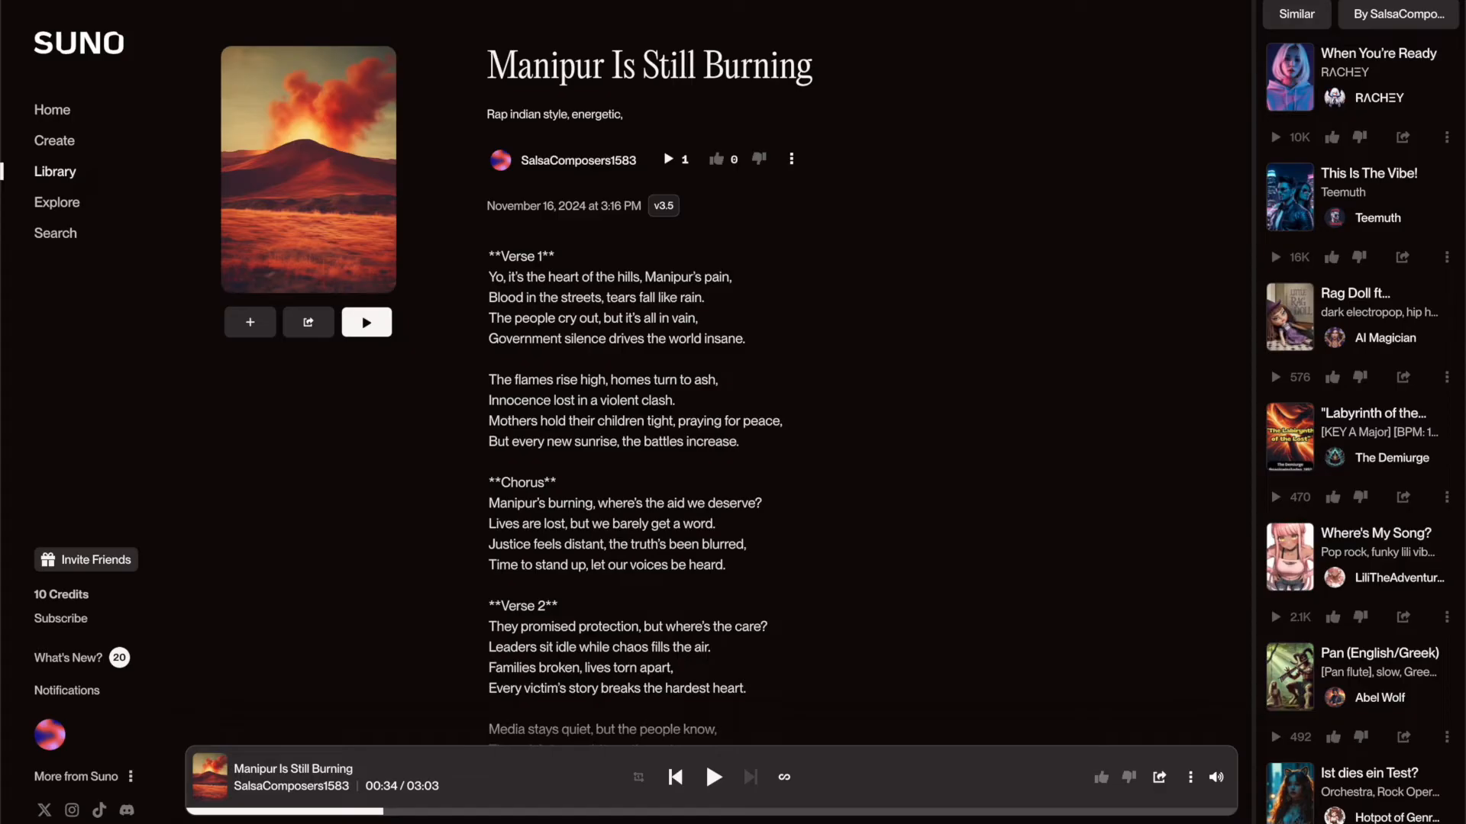
- Return to song creation, turn off custom mode and generate a song from the description "generate a bollywood style hindi love song"
left_click(54, 141)
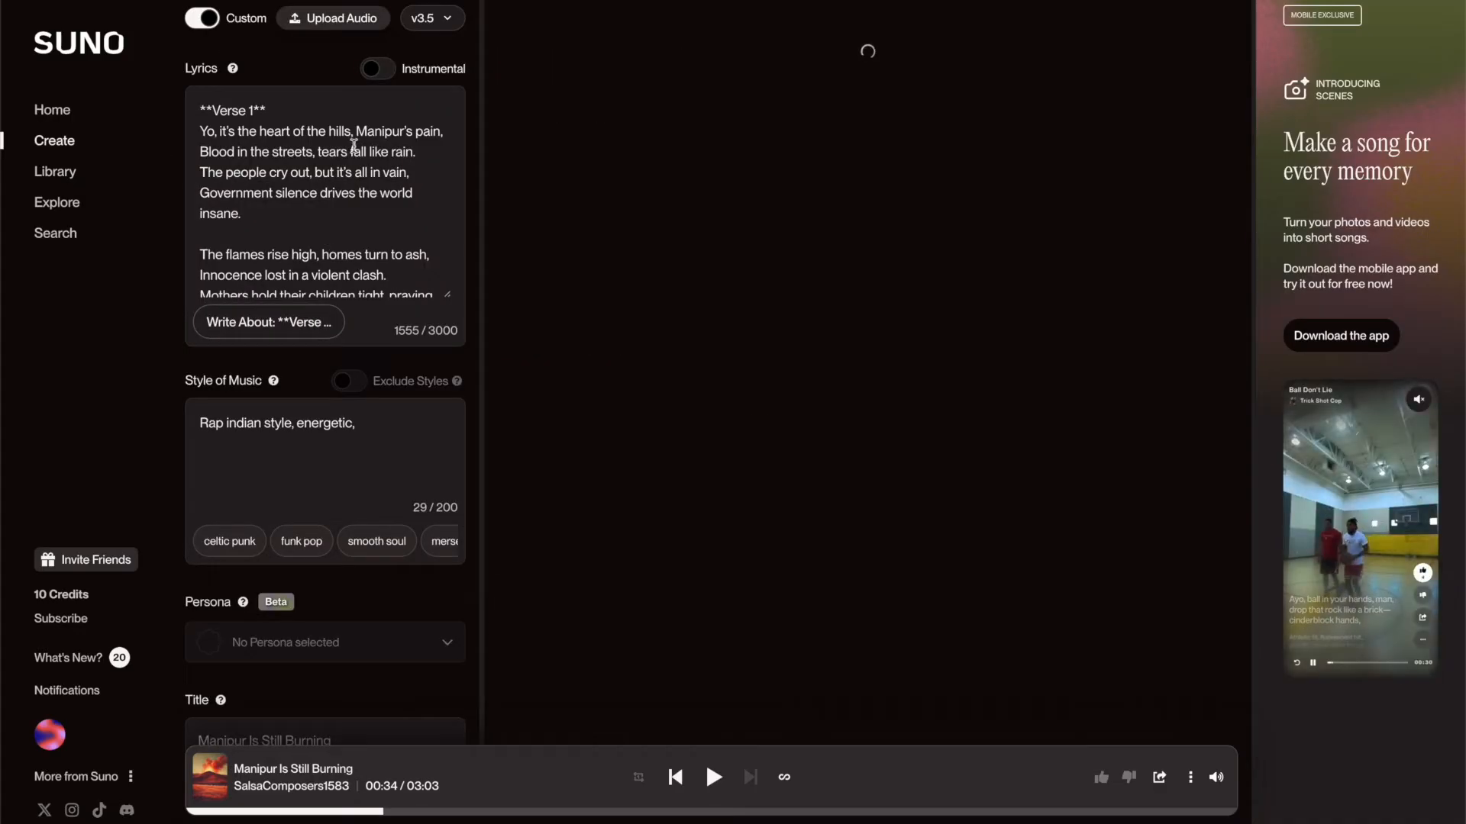
left_click(203, 21)
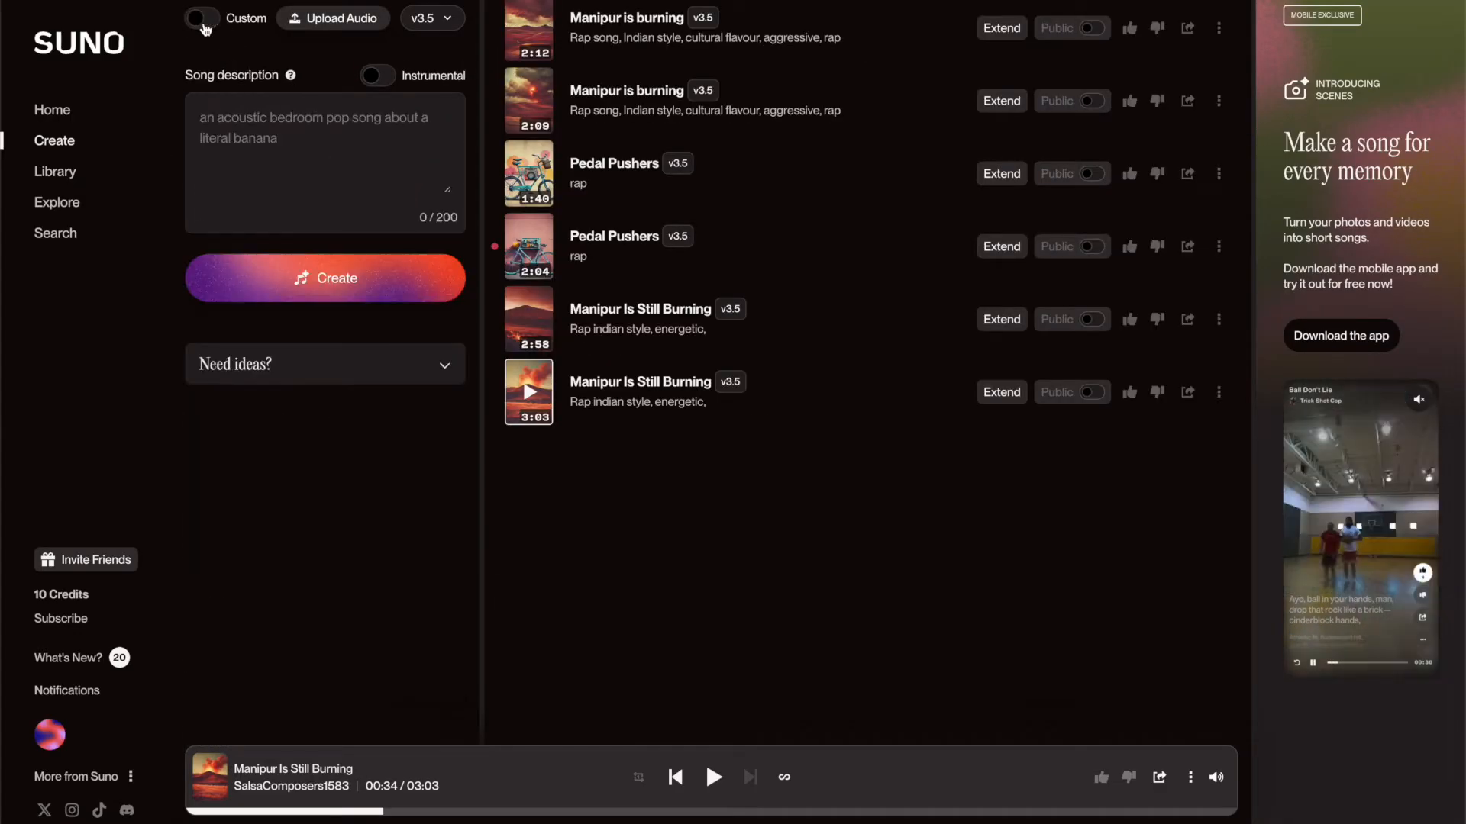
left_click(313, 155)
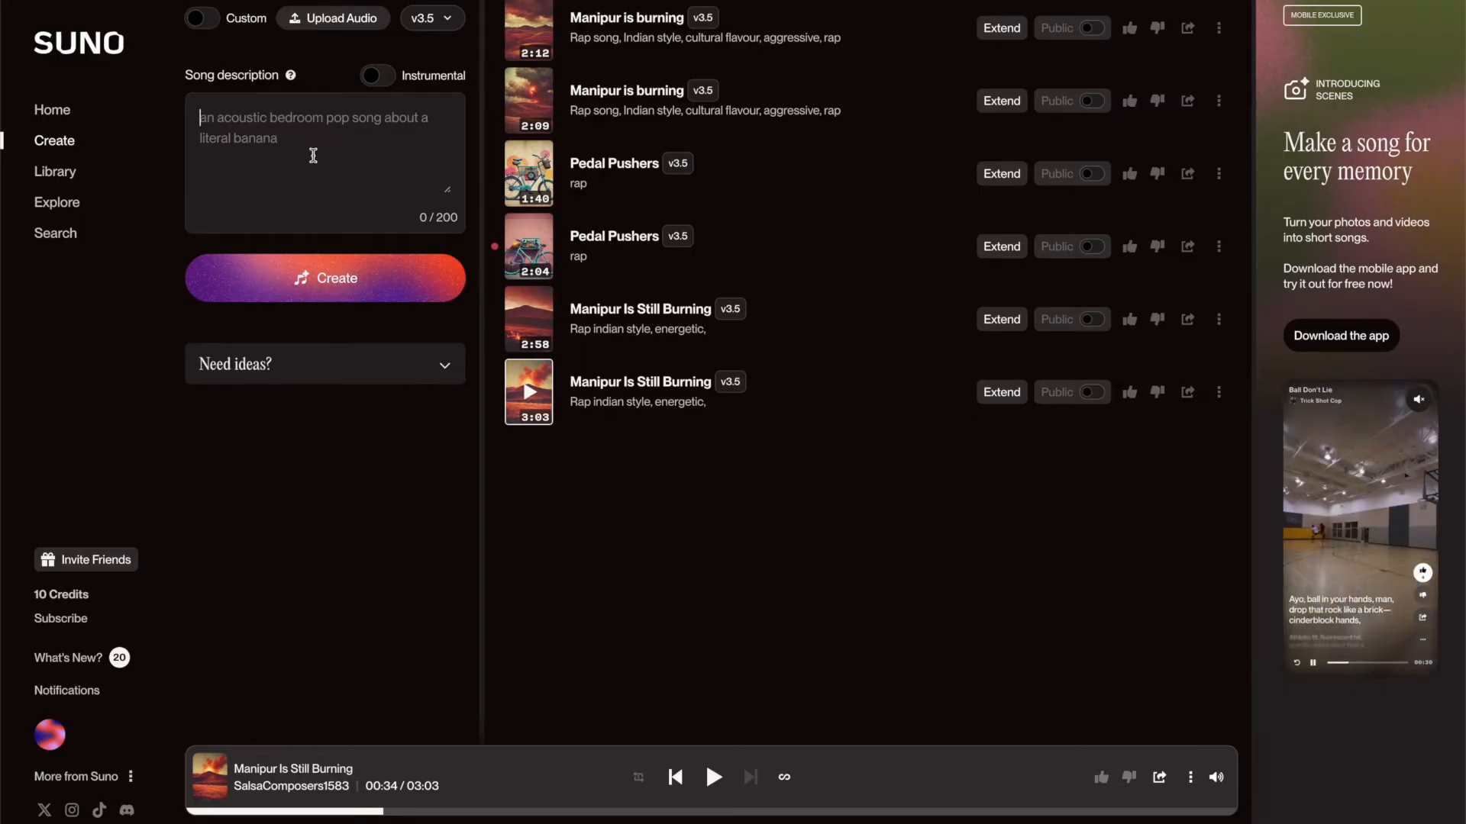
type("ge")
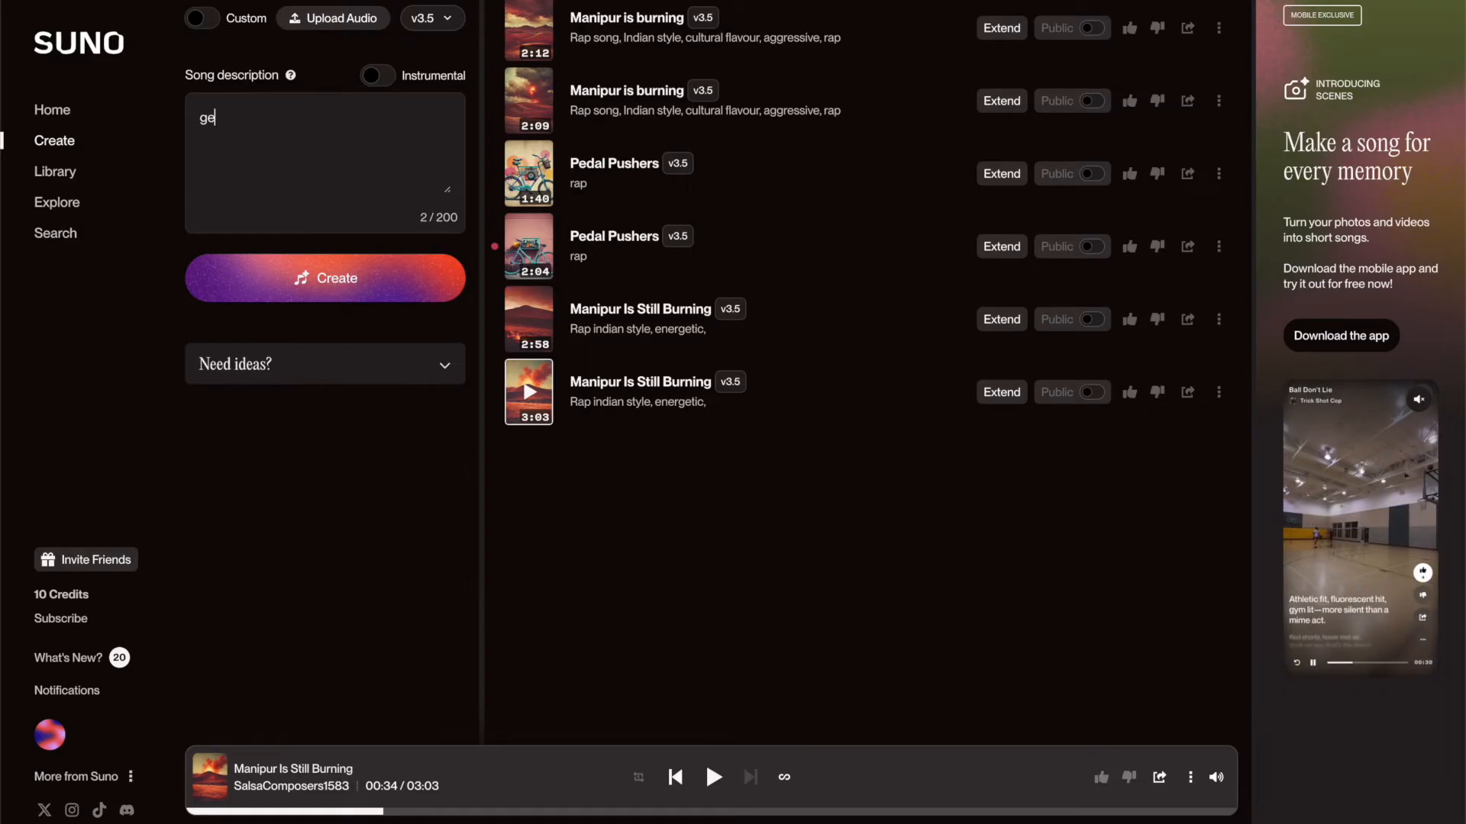
type("nerate a bollywood ")
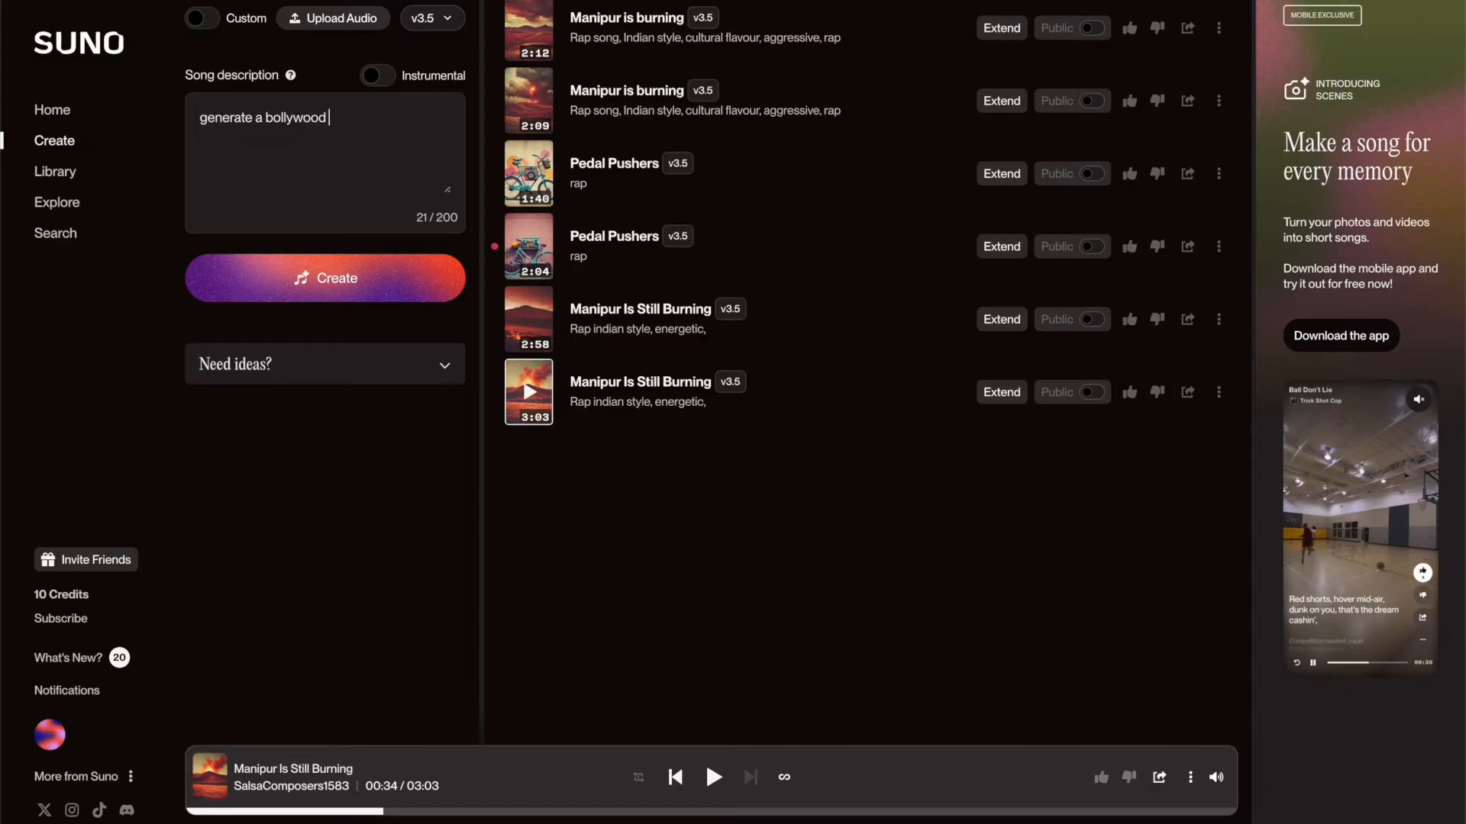
type("style ")
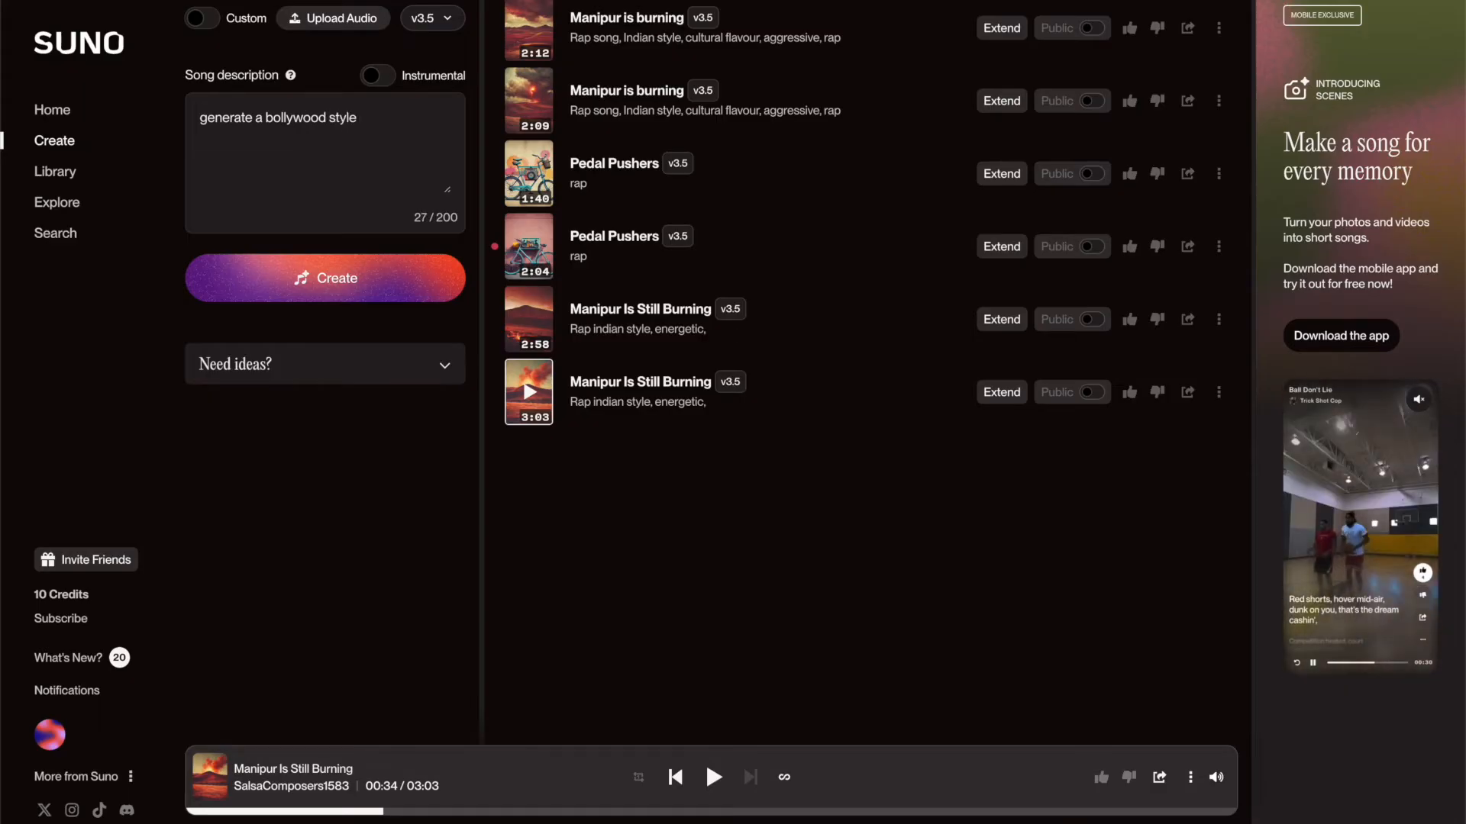
type("hindi s")
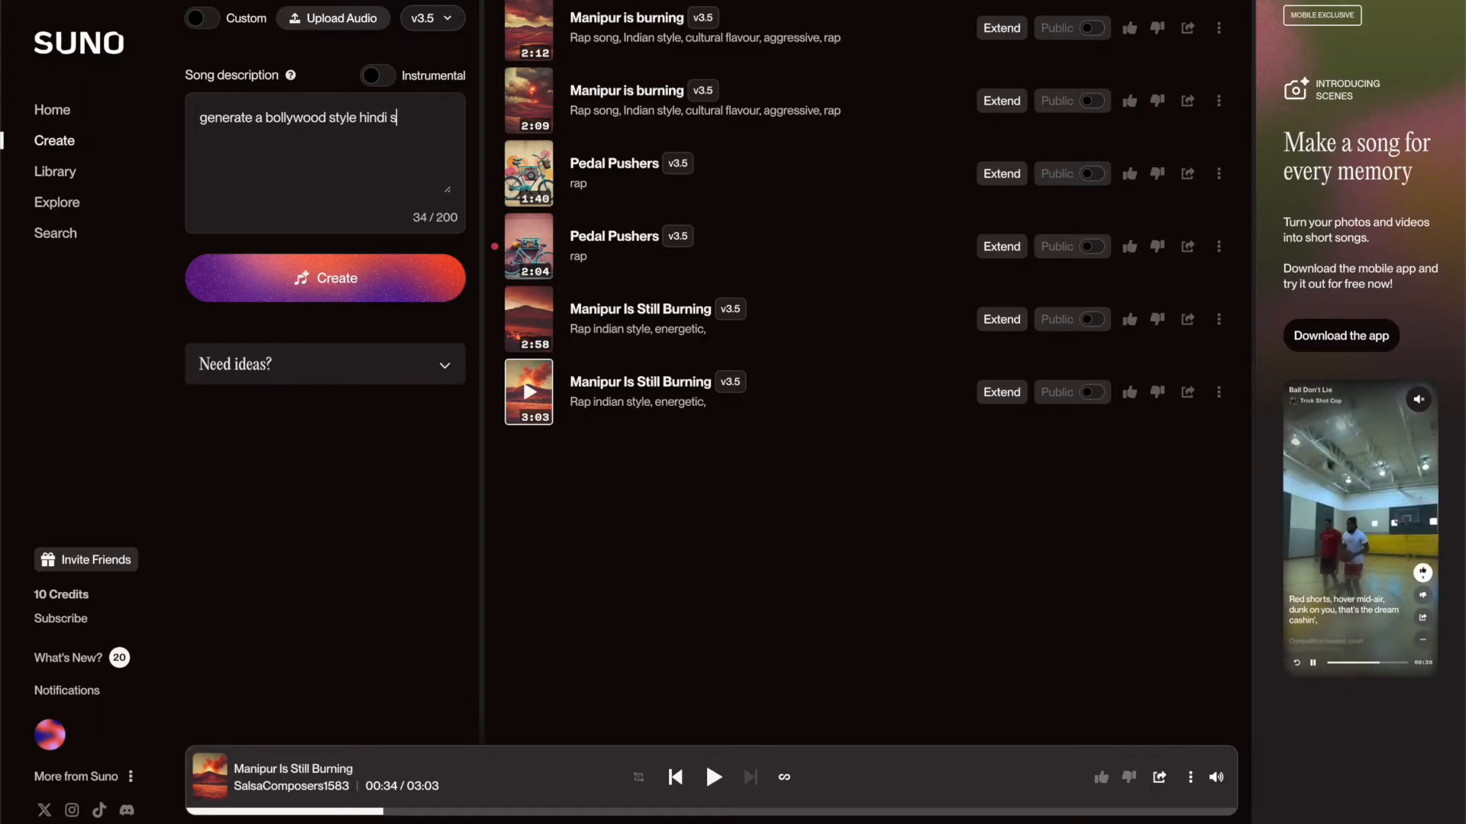
type("ong")
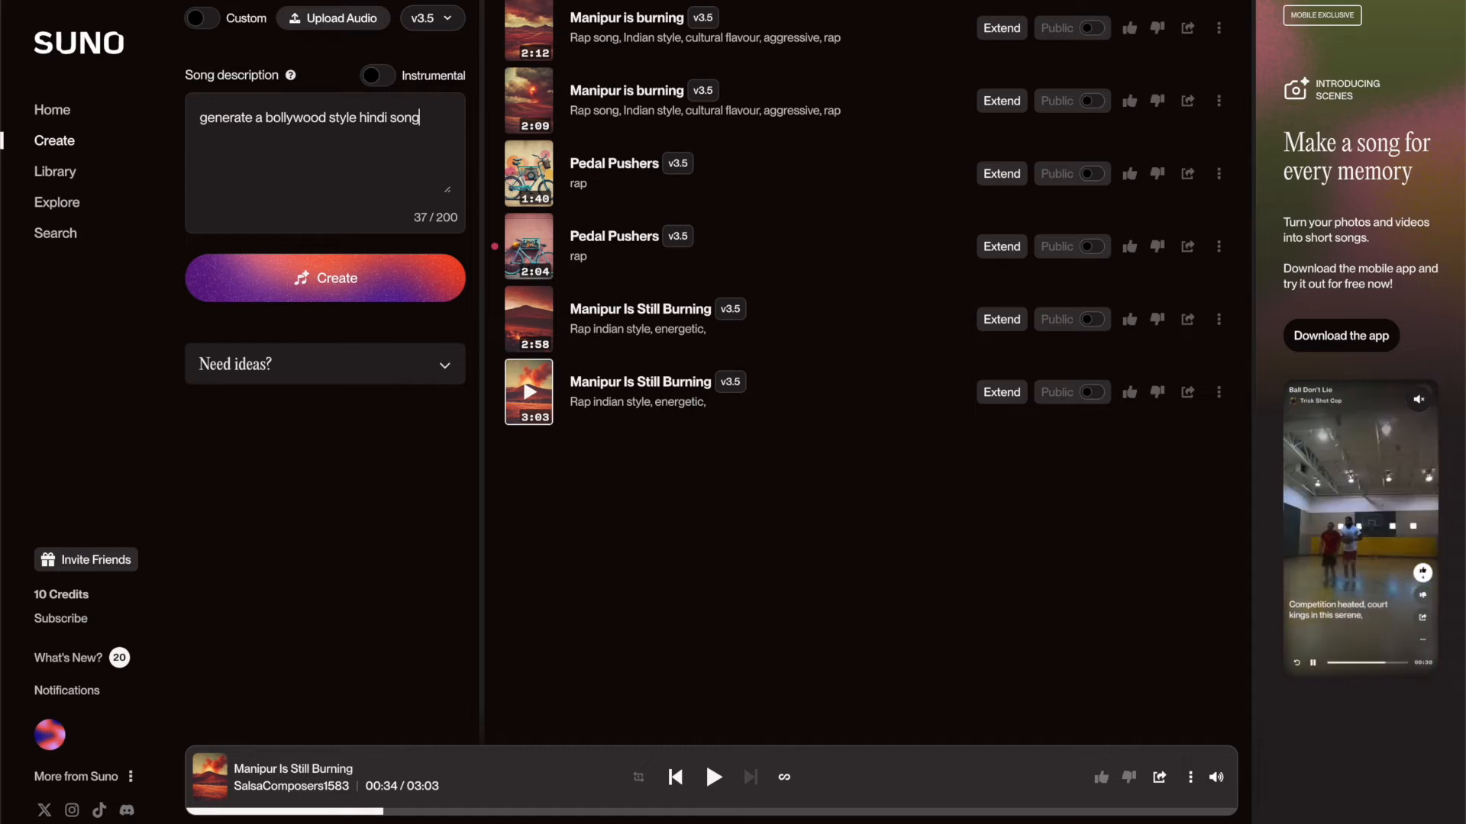
left_click(391, 118)
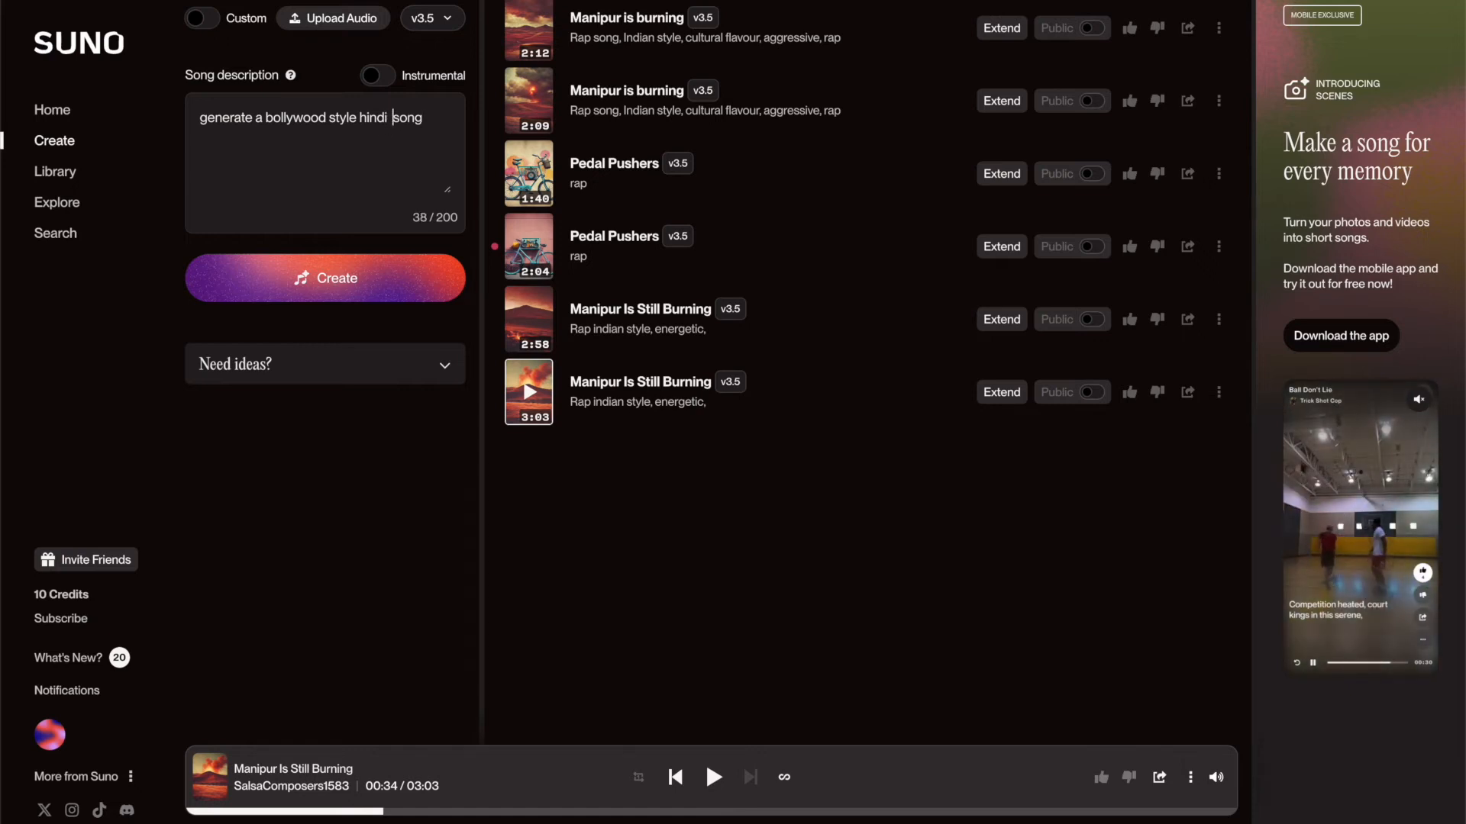
type("love")
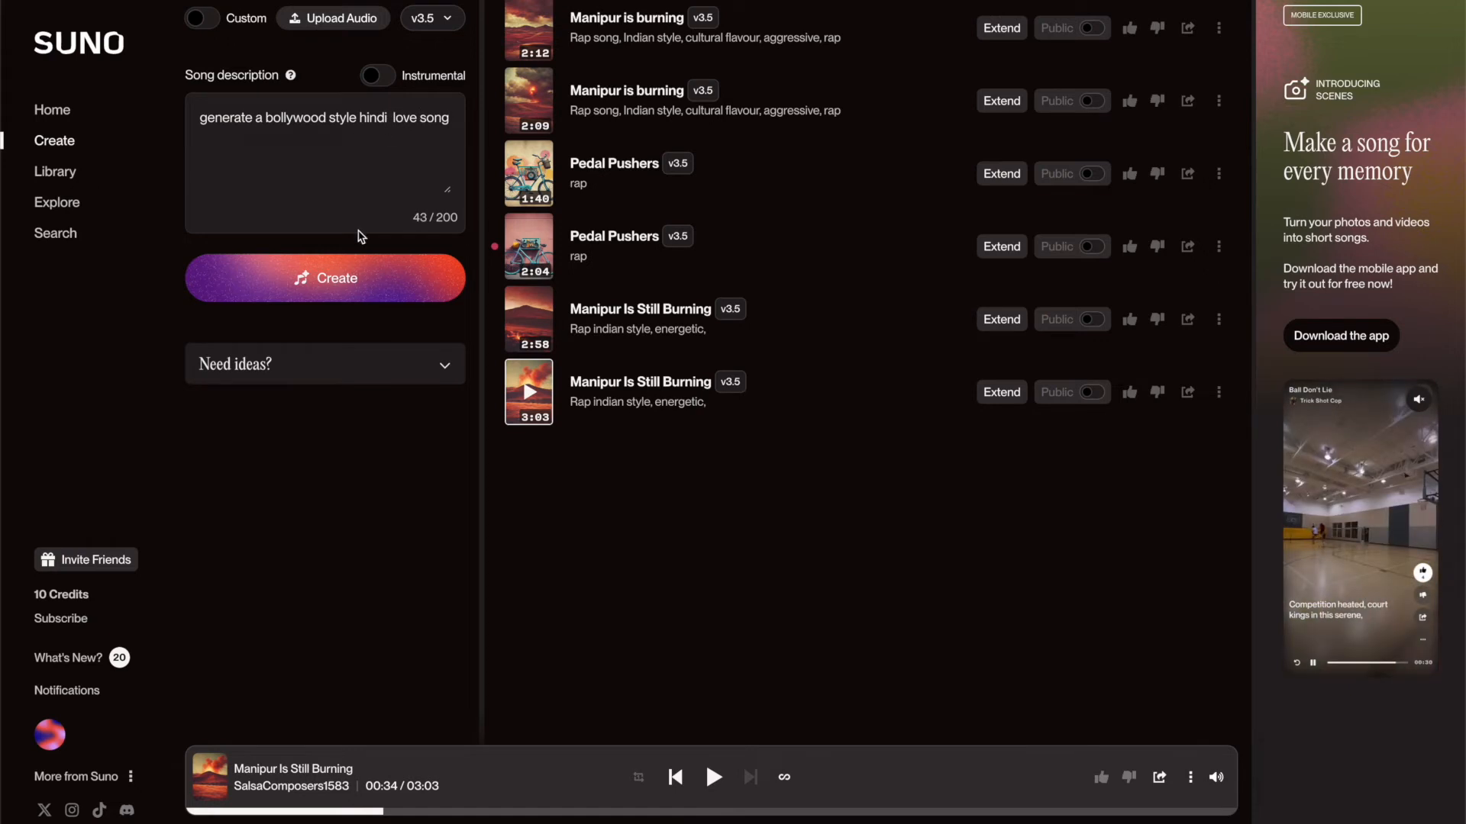
left_click(331, 286)
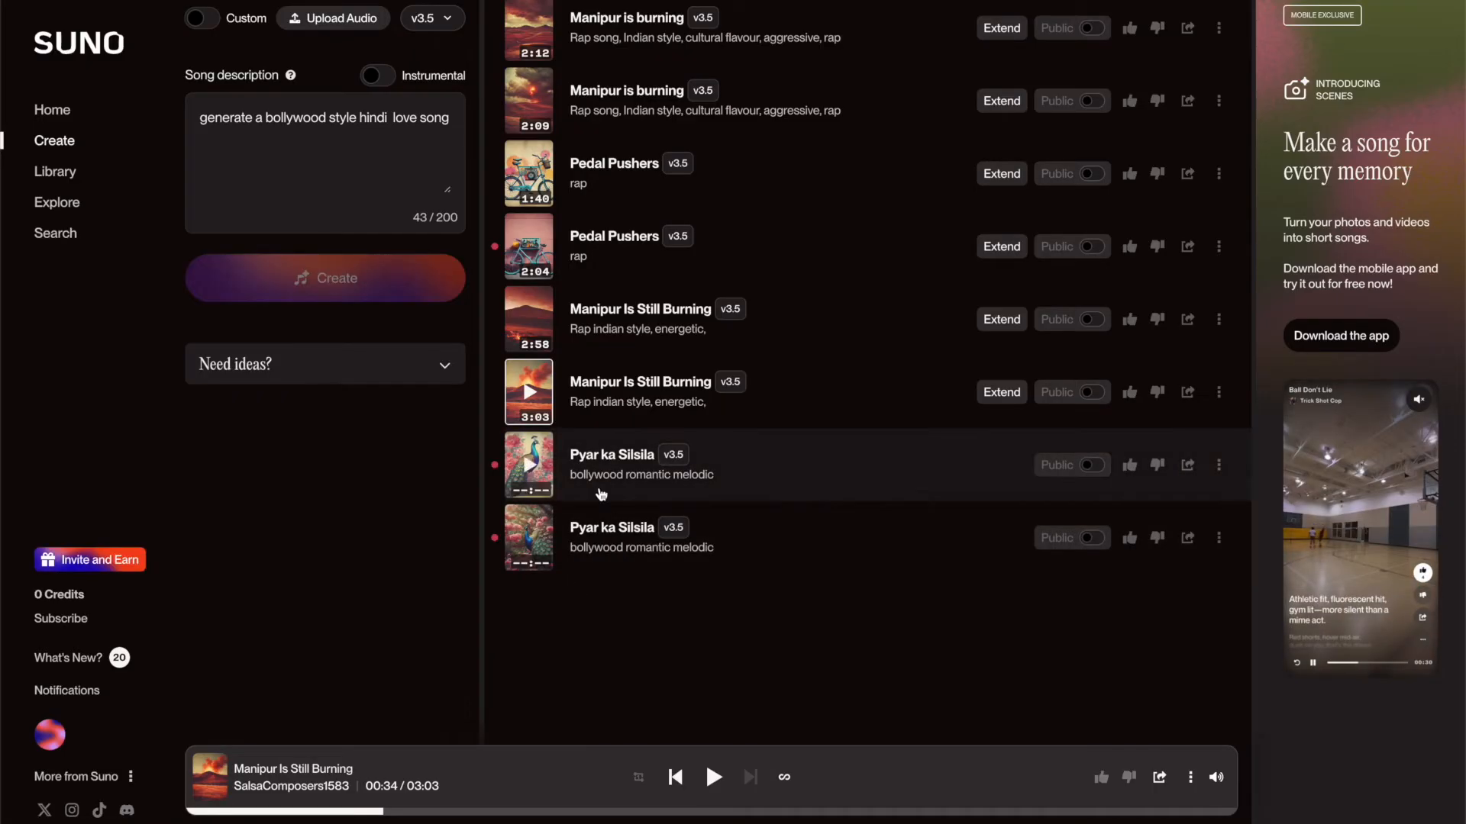
- Open the first of the two new Hindi love songs and read its lyrics through to the final chorus
left_click(603, 455)
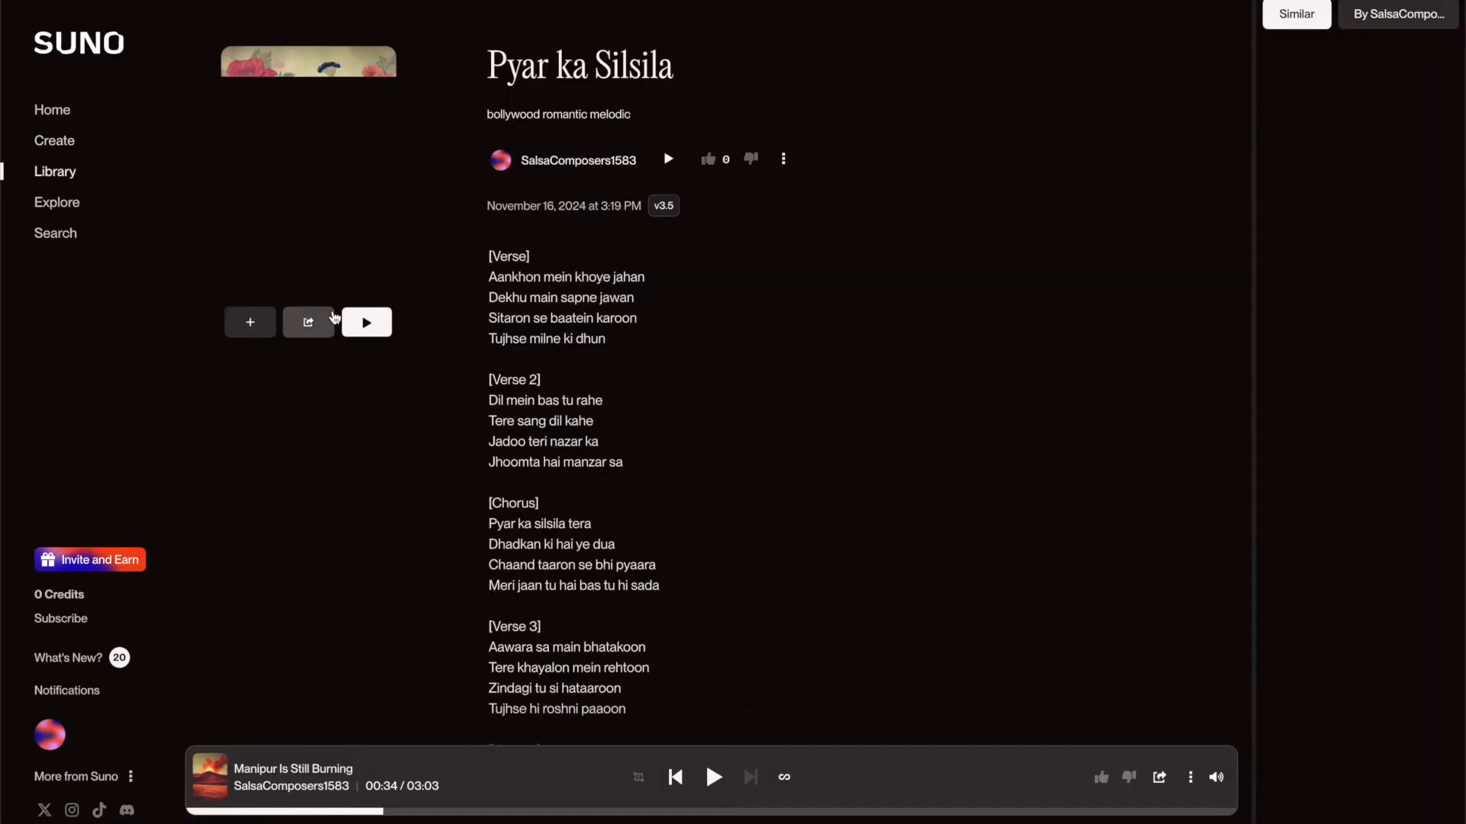
scroll(549, 330, "down", 2)
scroll(548, 330, "down", 3)
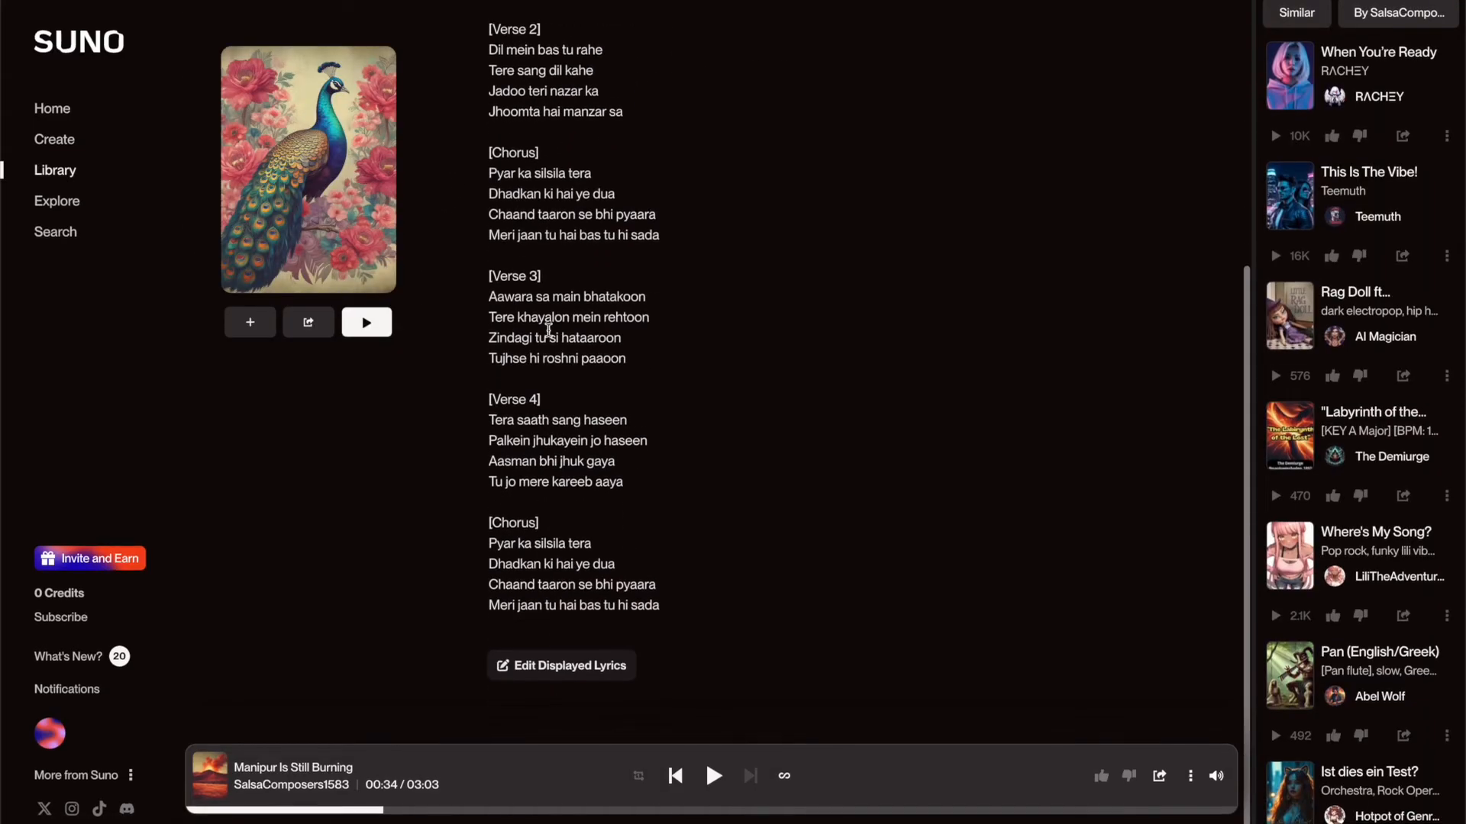
- Look over the first "Pyar ka Silsila" version's lyrics once more, play the song and pause it
scroll(548, 330, "up", 7)
scroll(550, 466, "down", 1)
scroll(550, 466, "down", 4)
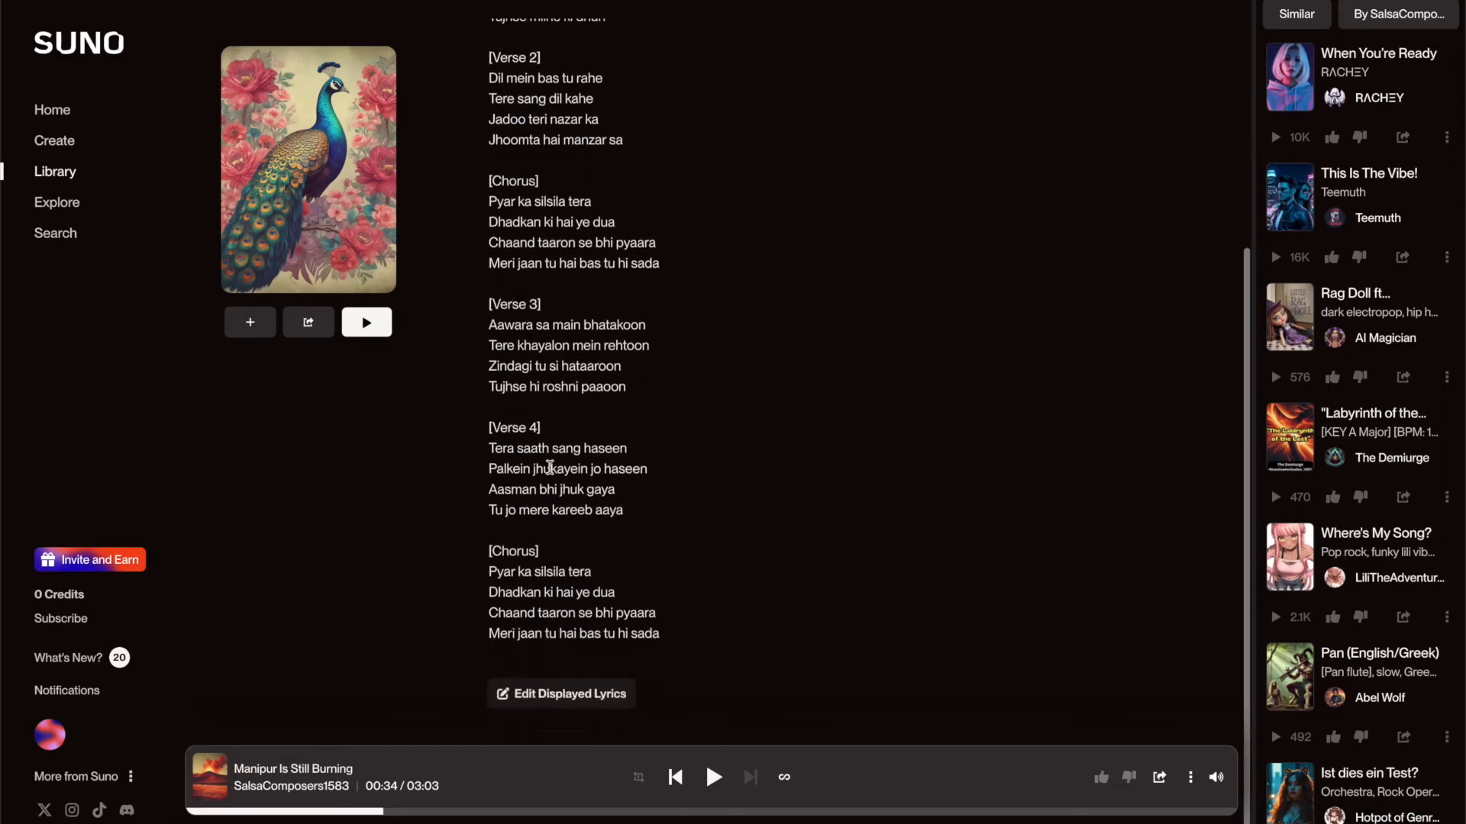
scroll(550, 466, "up", 5)
left_click(367, 322)
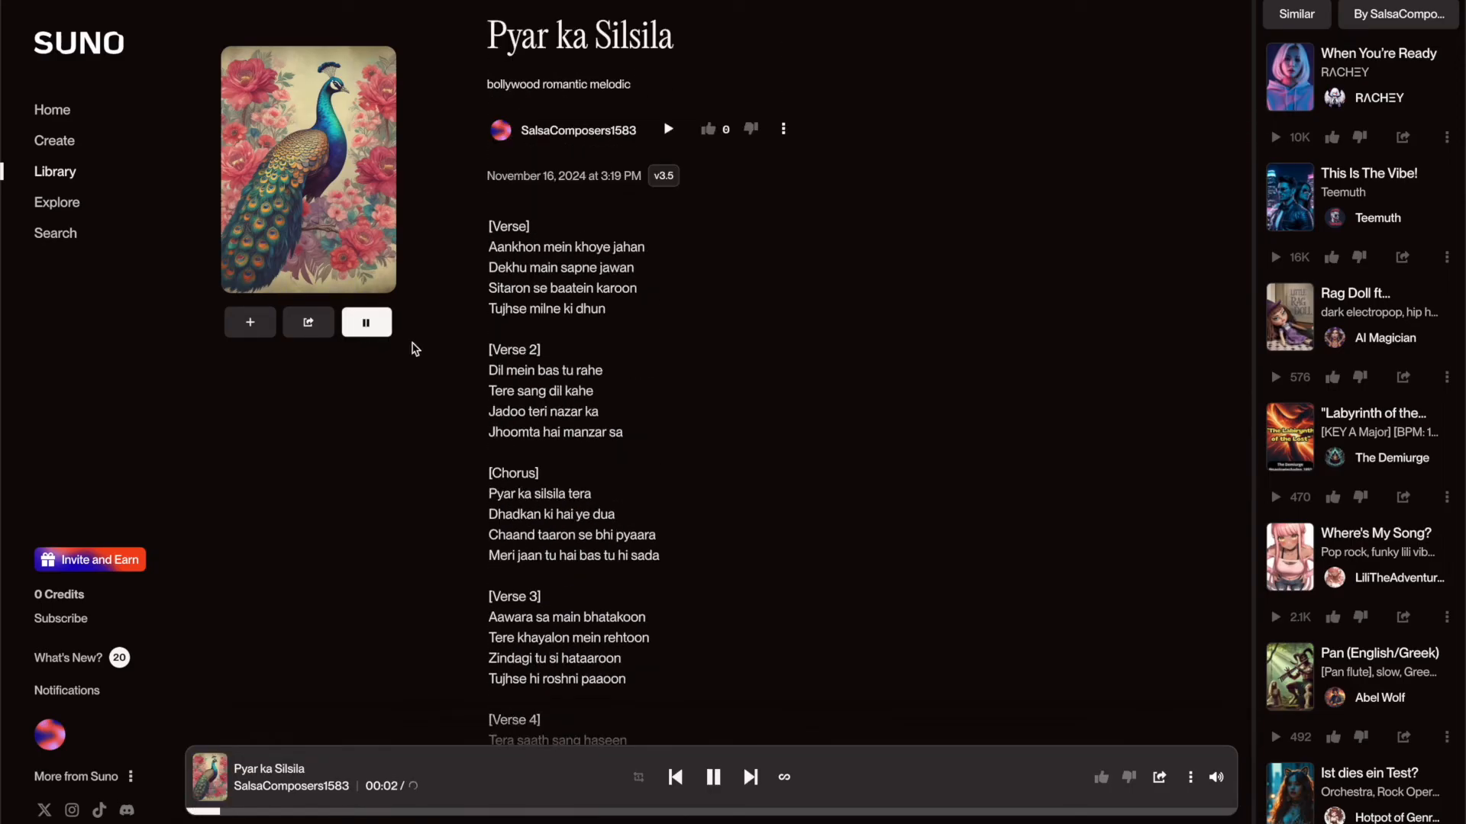
scroll(415, 349, "up", 1)
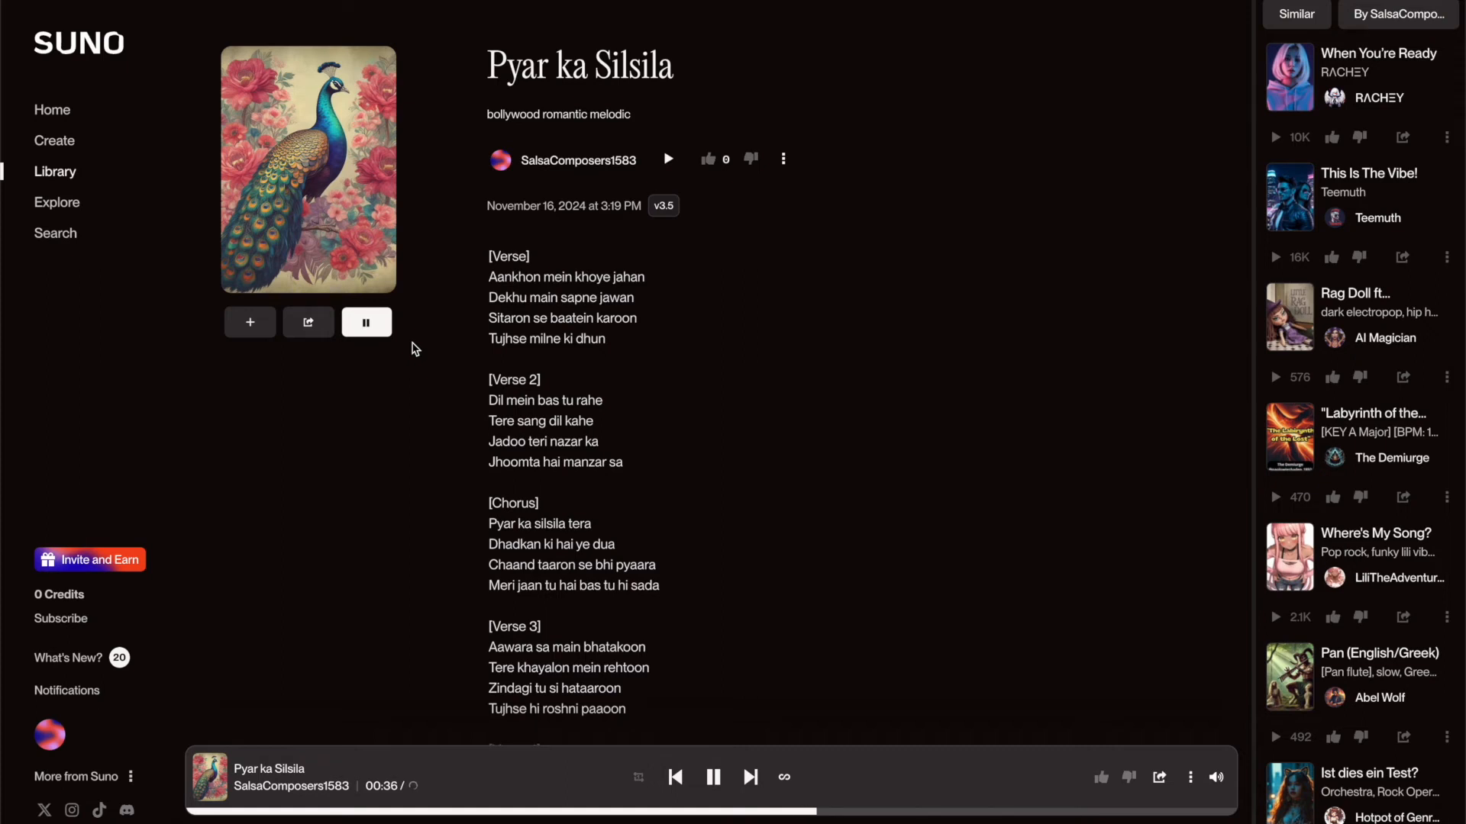
left_click(374, 329)
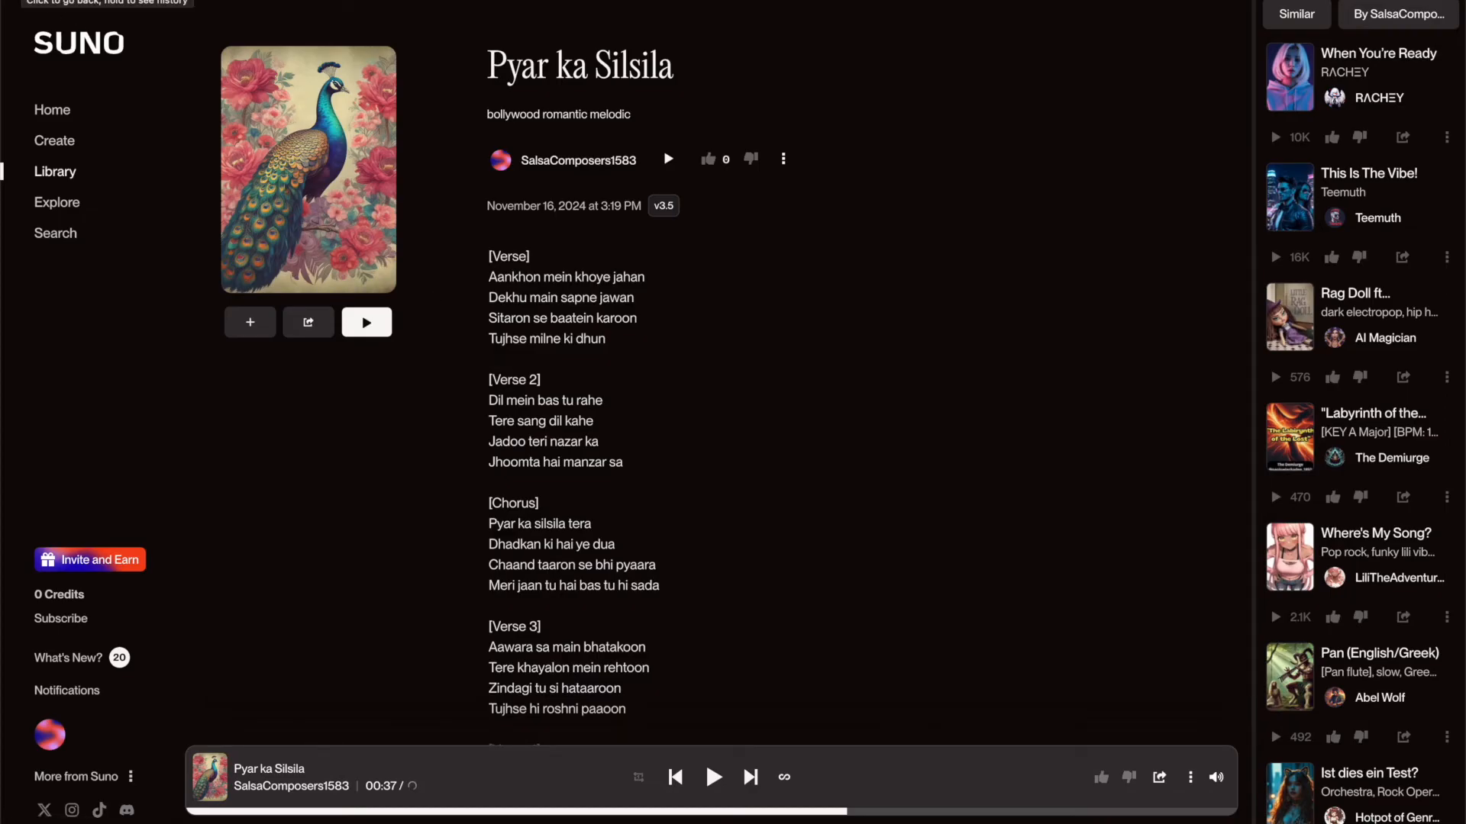
- Go back to the song list, open the second "Pyar ka Silsila" version, play it and pause it
left_click(19, 0)
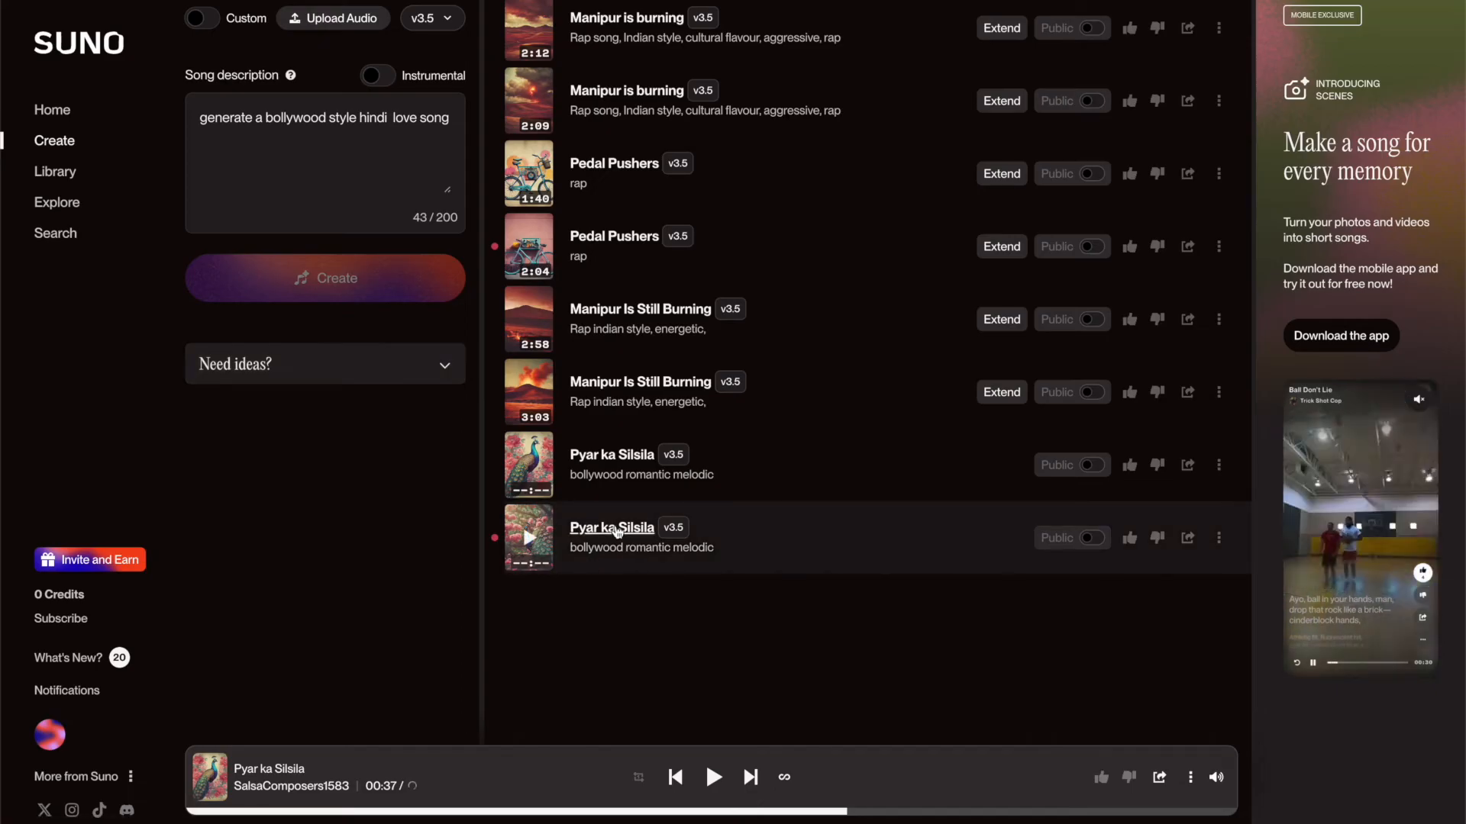
left_click(617, 528)
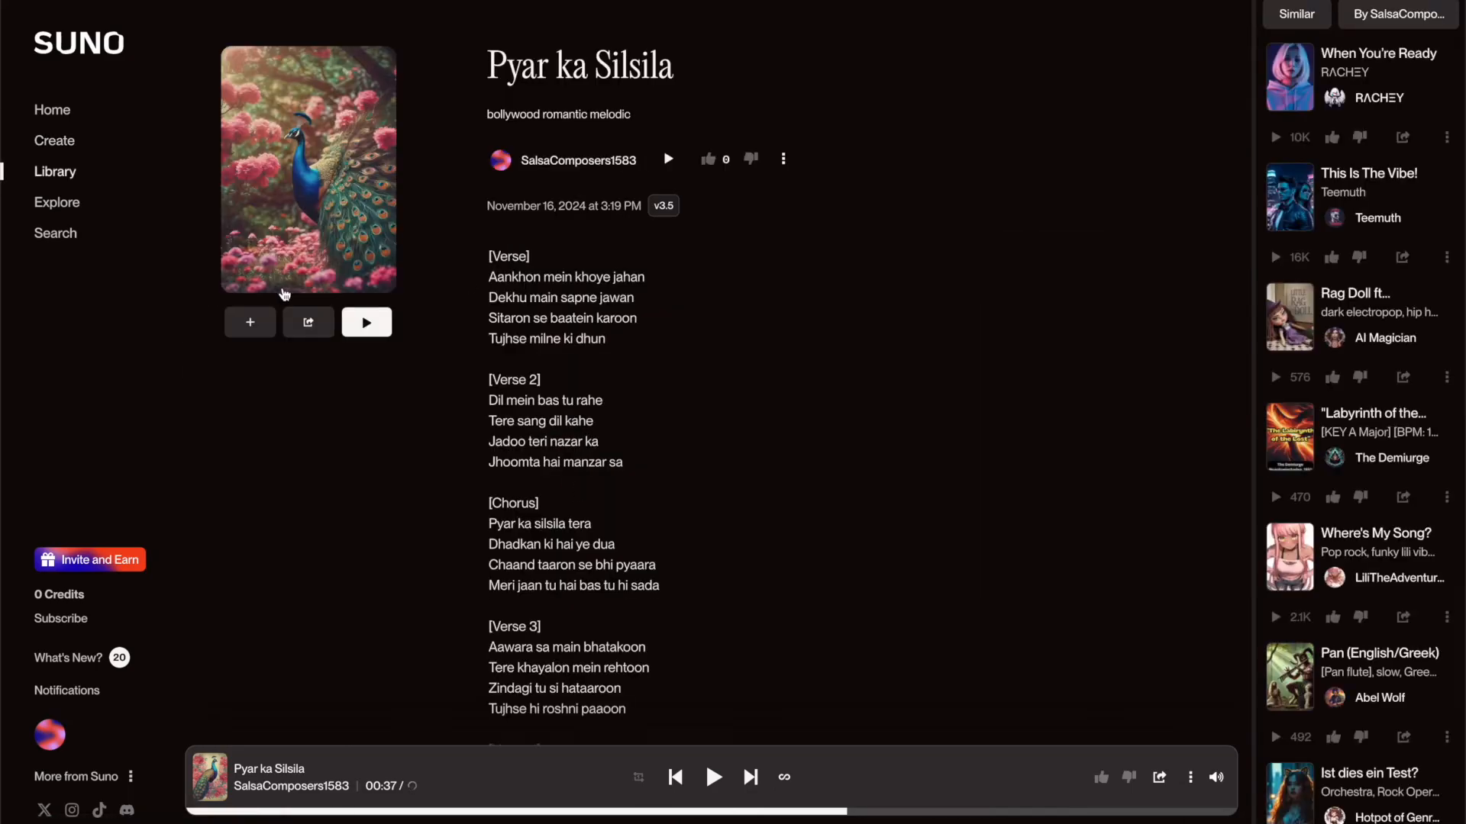
left_click(366, 322)
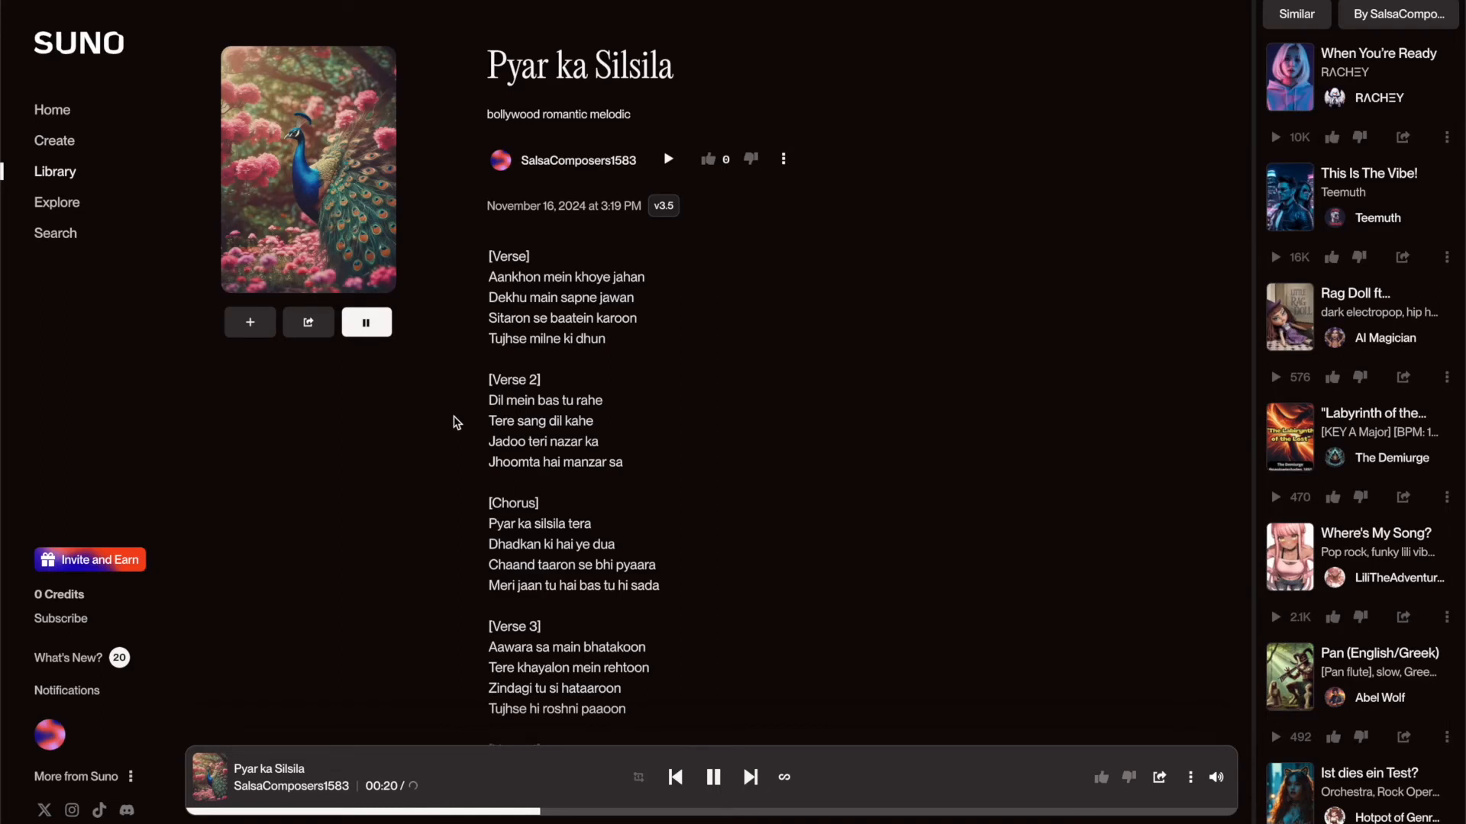
left_click(367, 322)
- Return to song creation, play the first "Manipur is burning" version, open its song page and pause playback
left_click(54, 140)
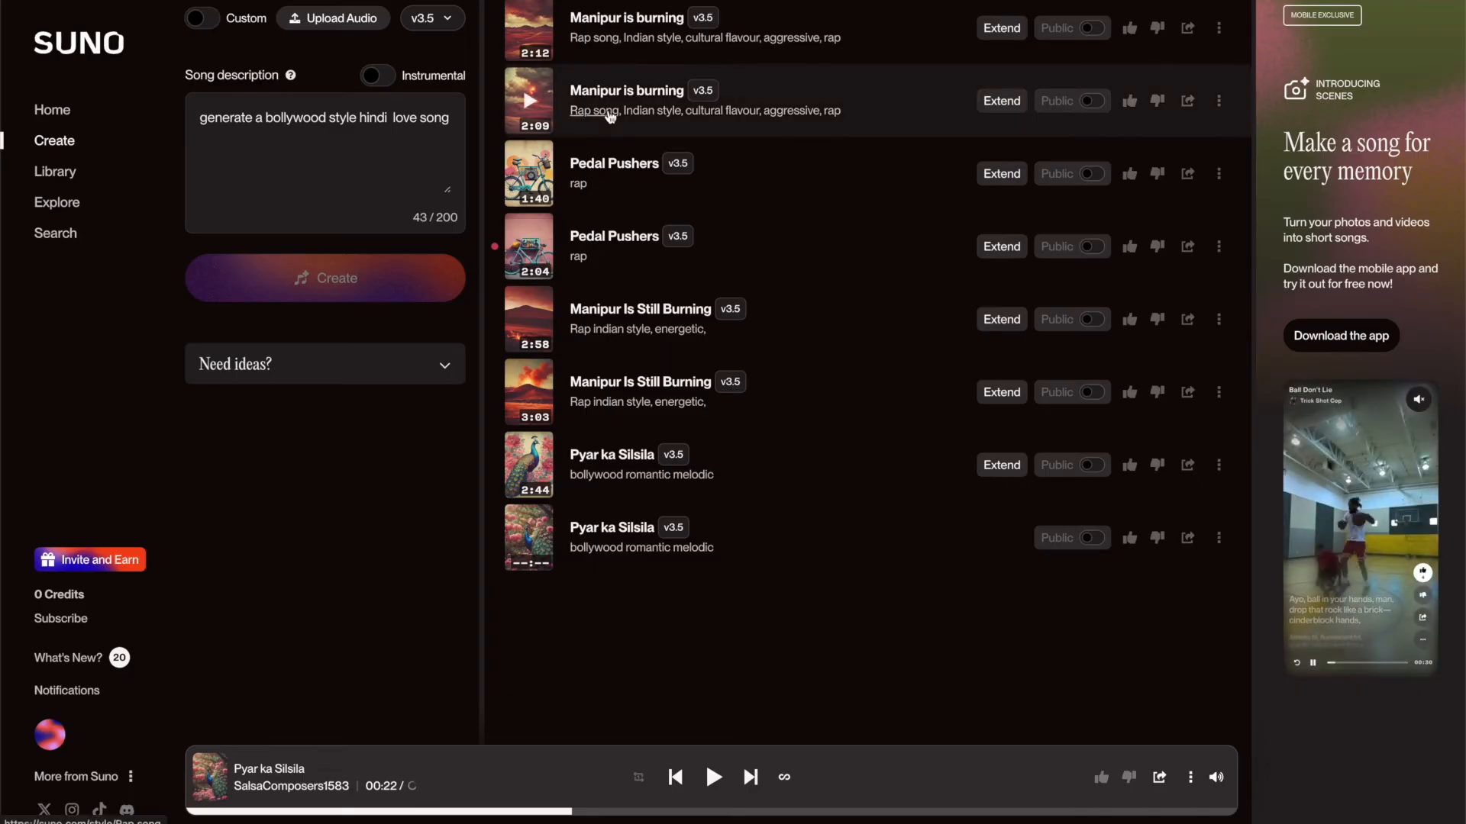
left_click(532, 30)
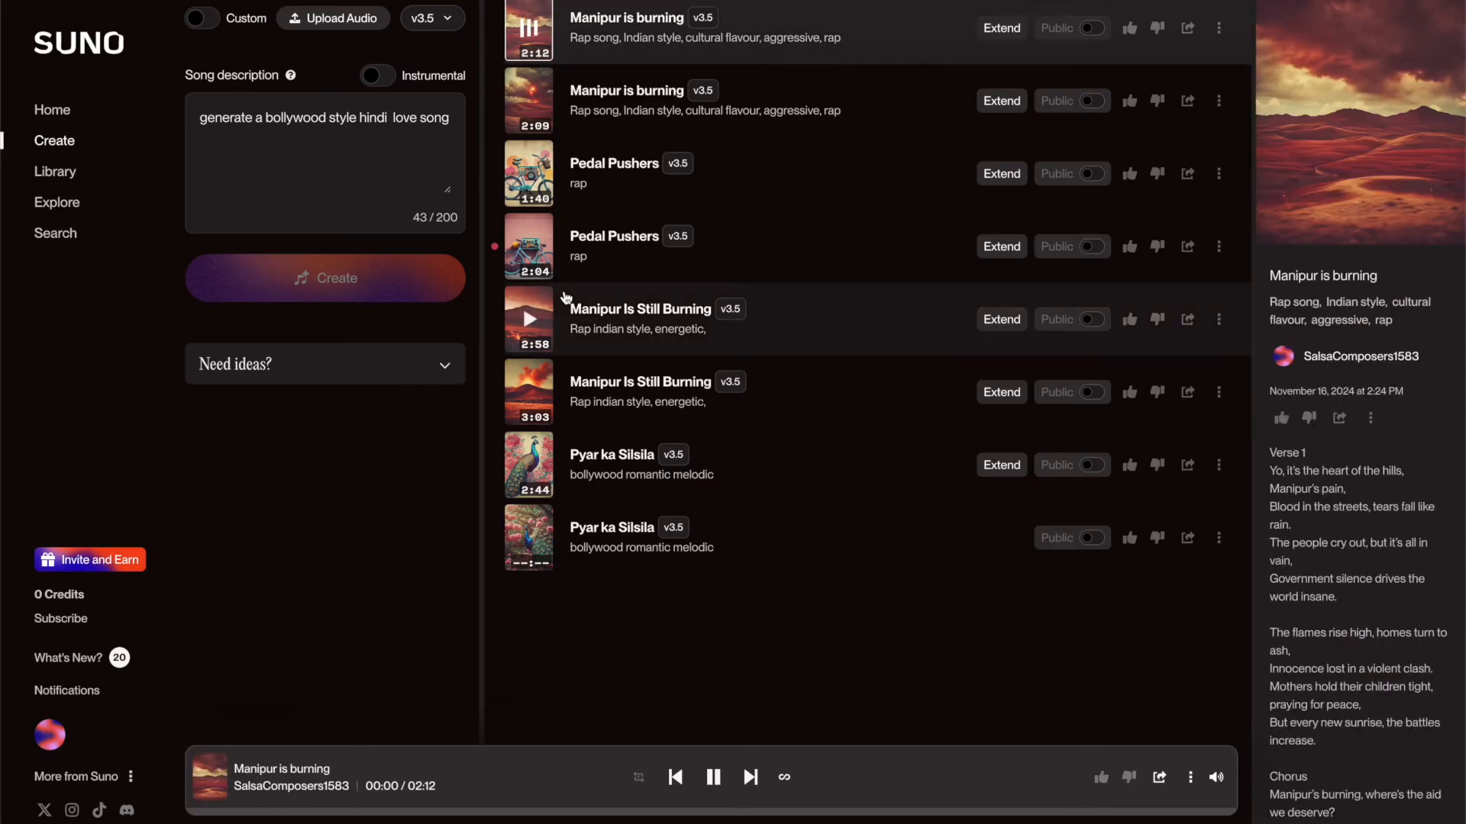
left_click(647, 20)
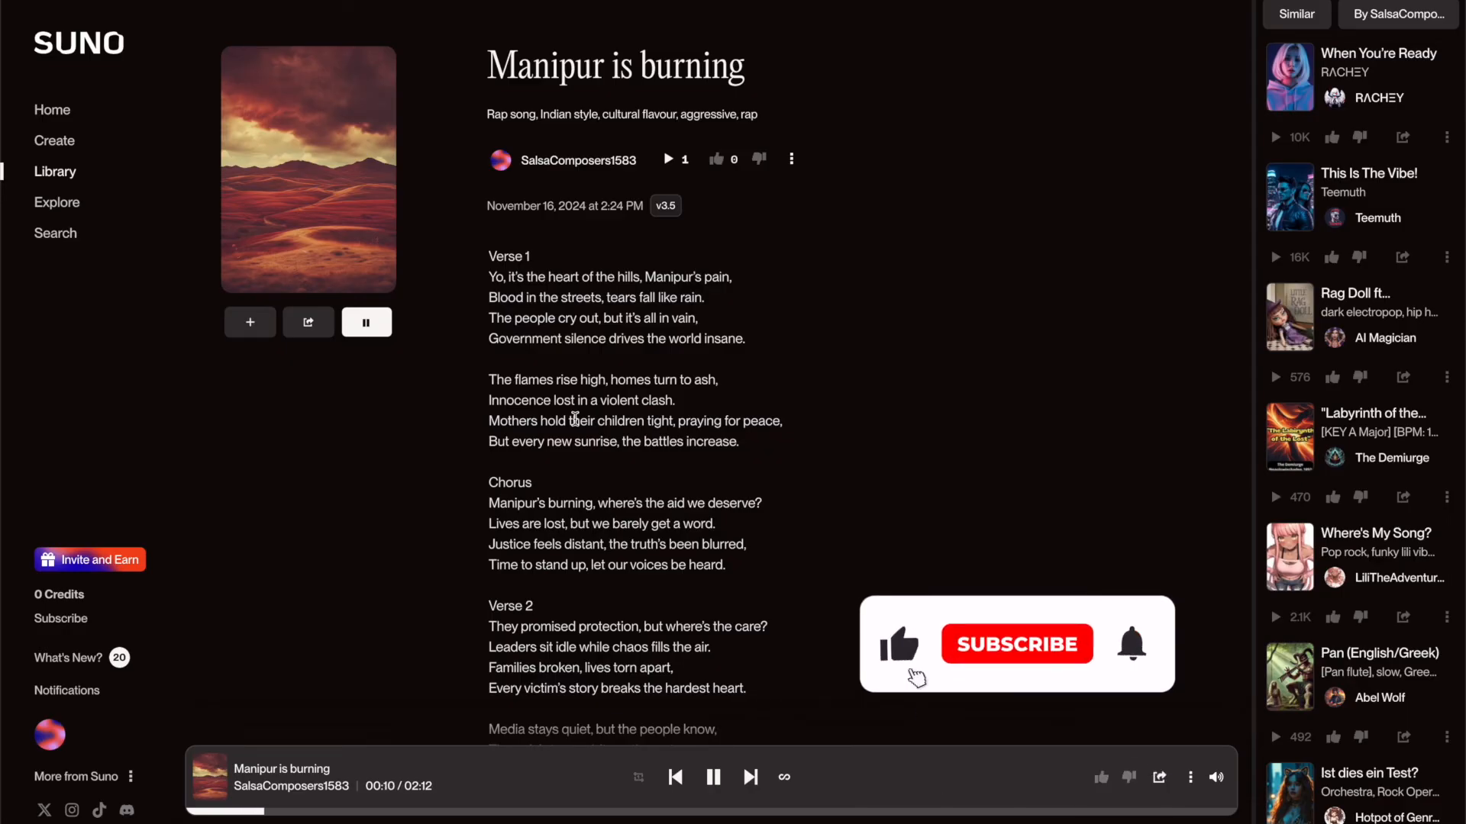
left_click(376, 333)
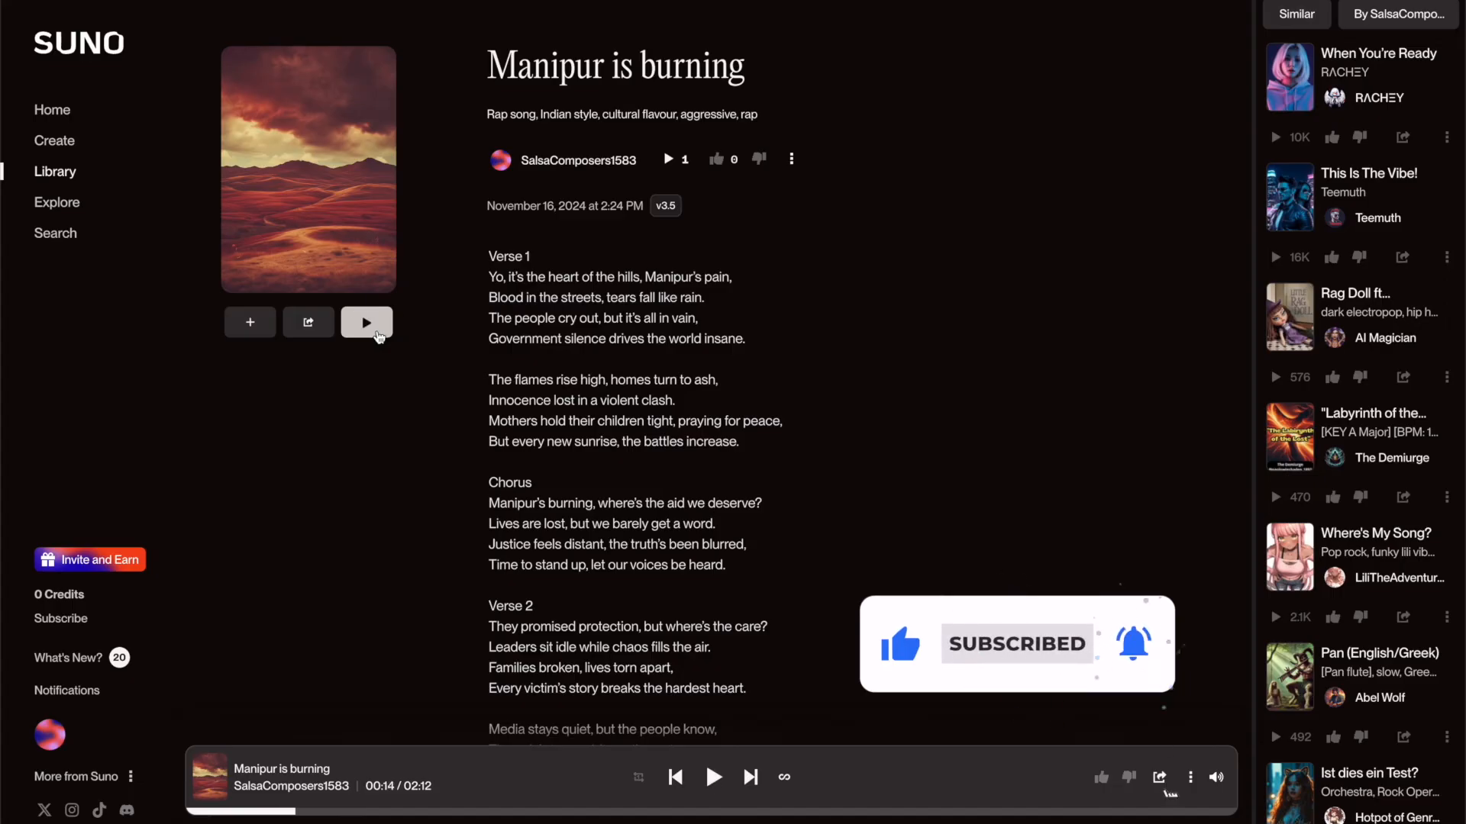